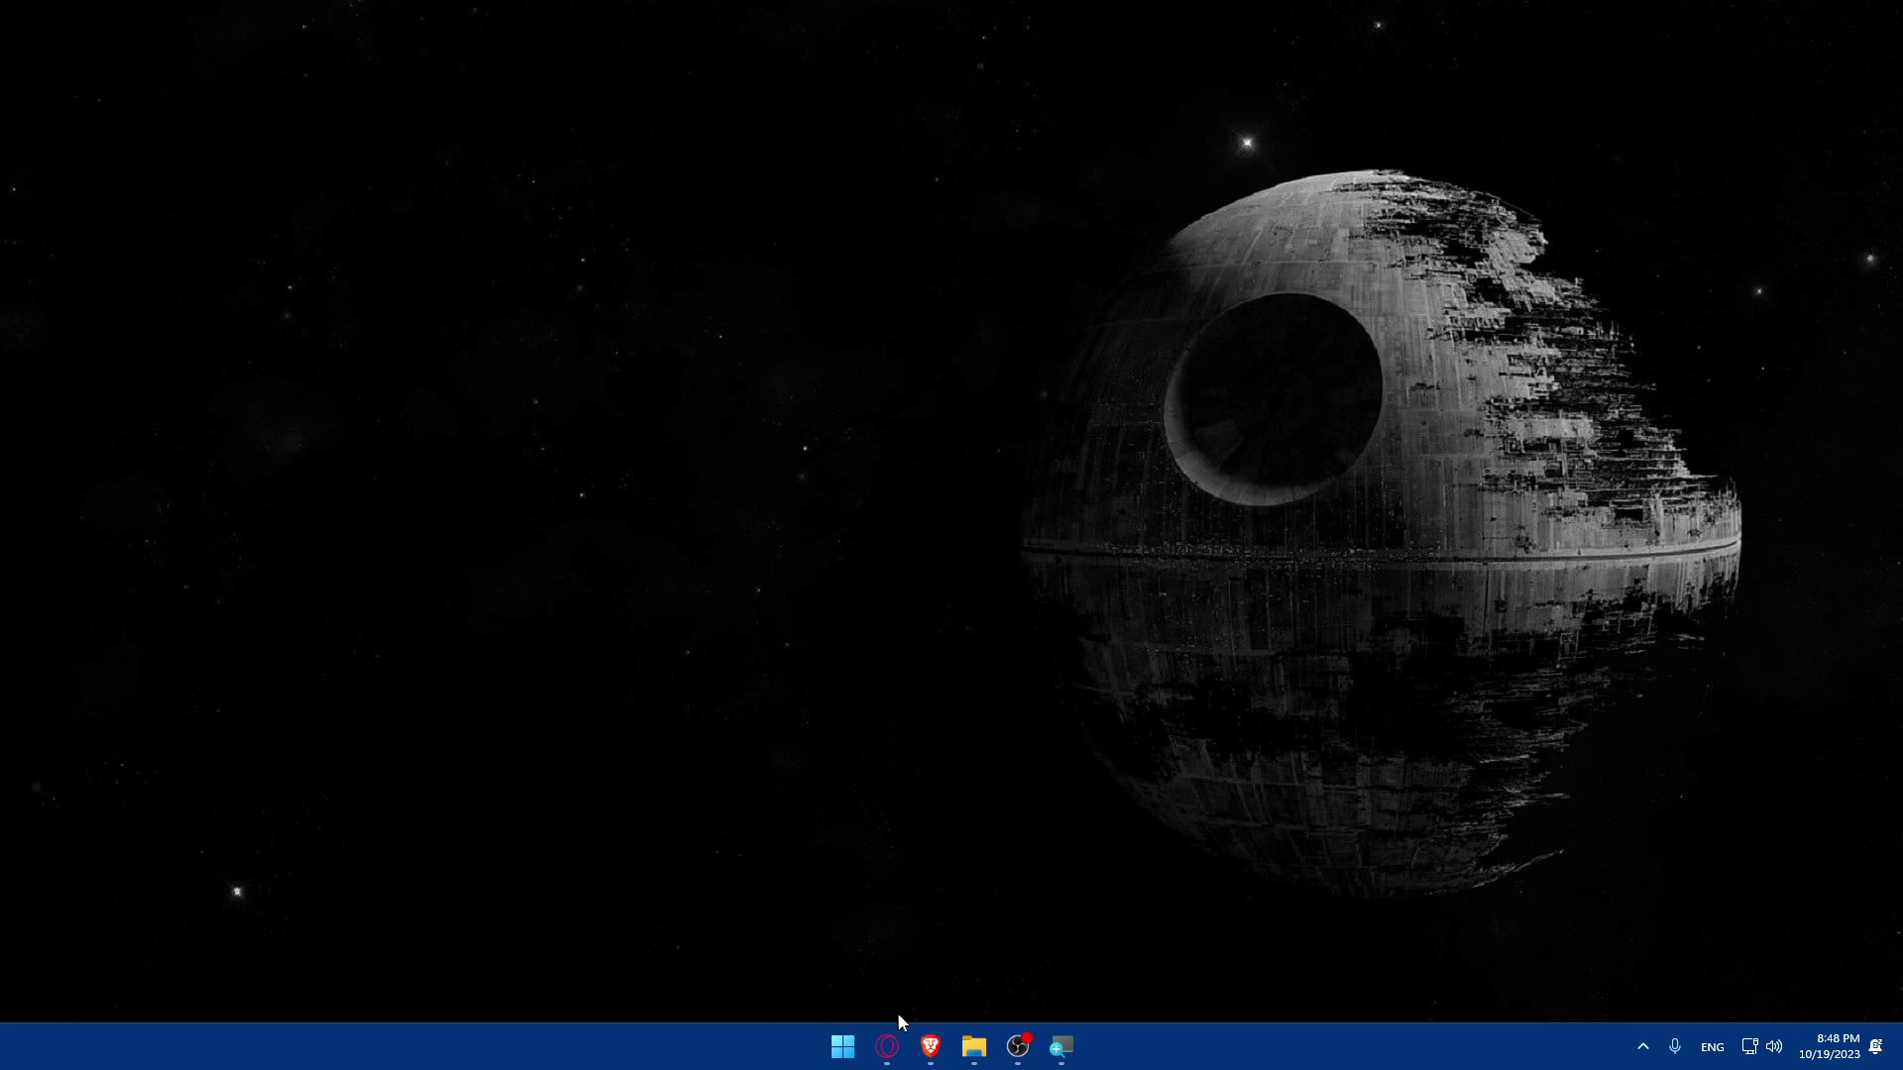
# Step: Search the web for 'airtable' in the Brave browser
pyautogui.click(930, 1046)
pyautogui.click(924, 1055)
pyautogui.click(923, 1054)
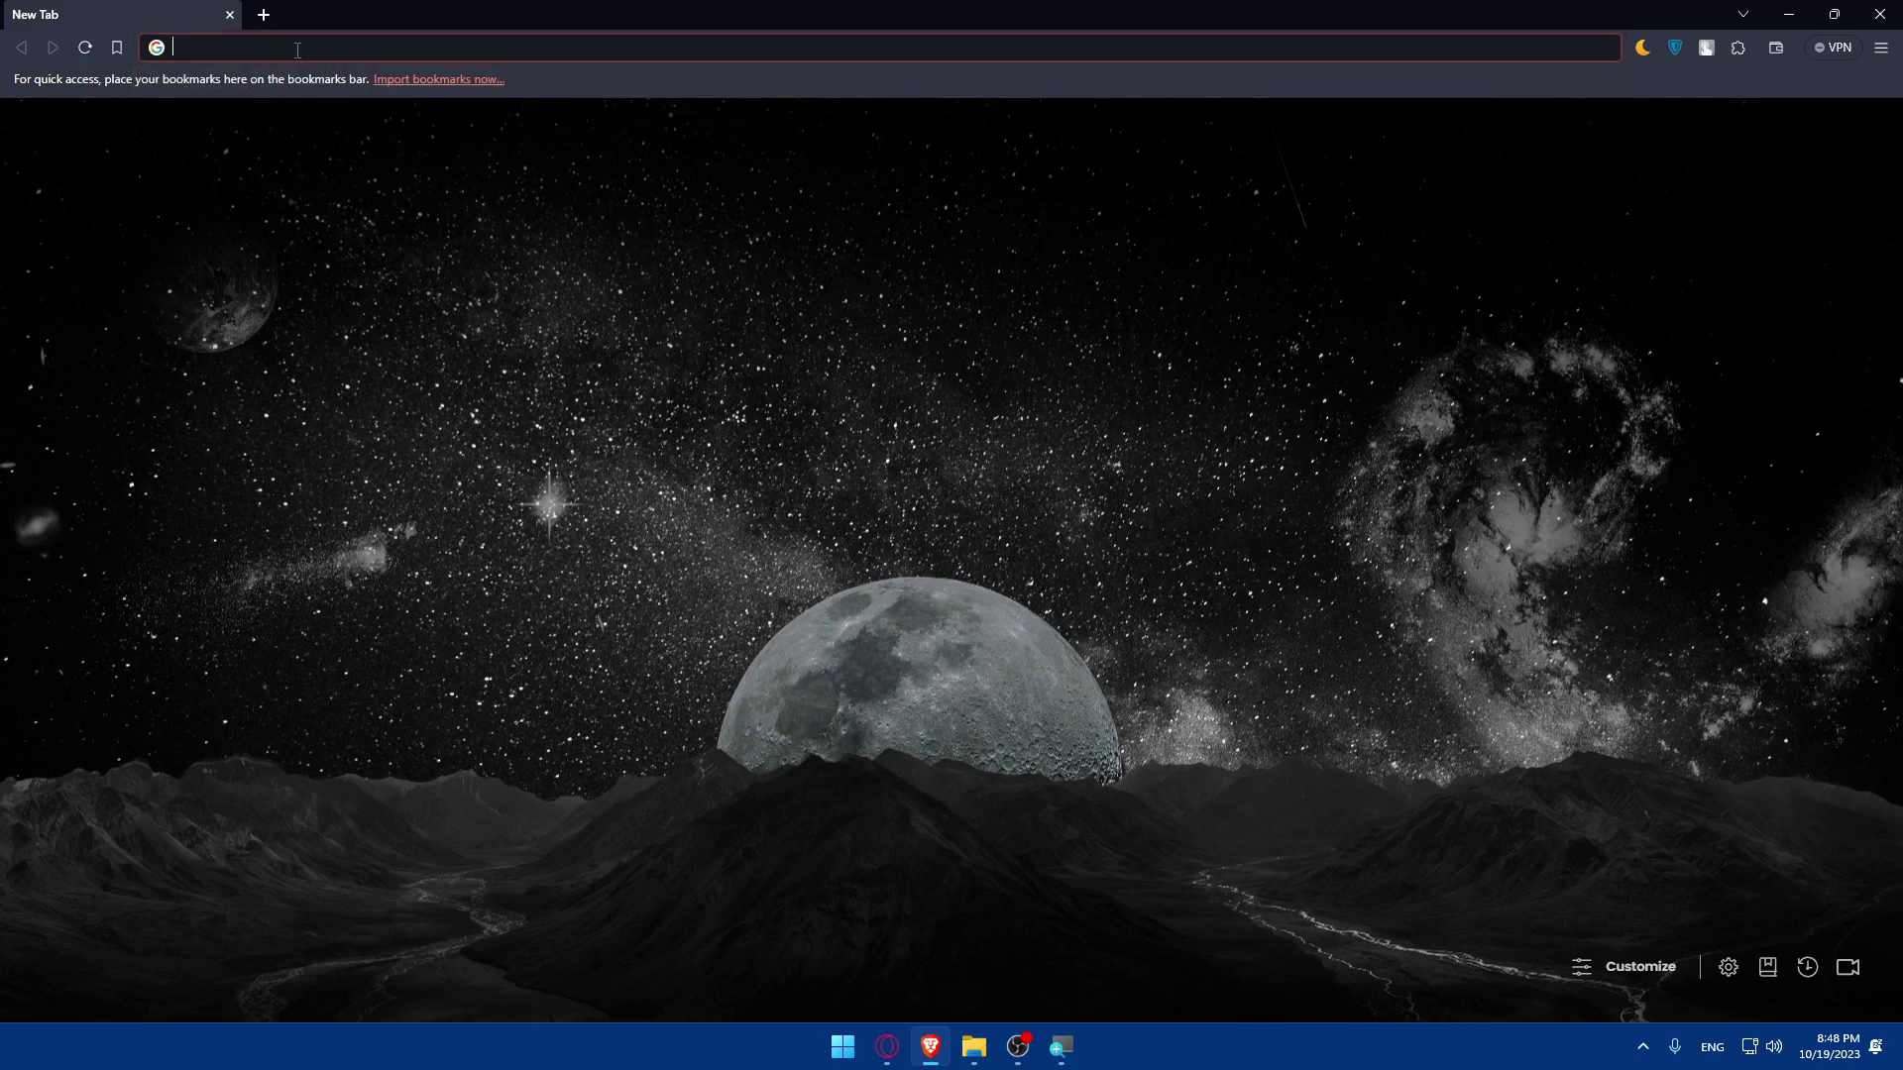
pyautogui.write('airtable')
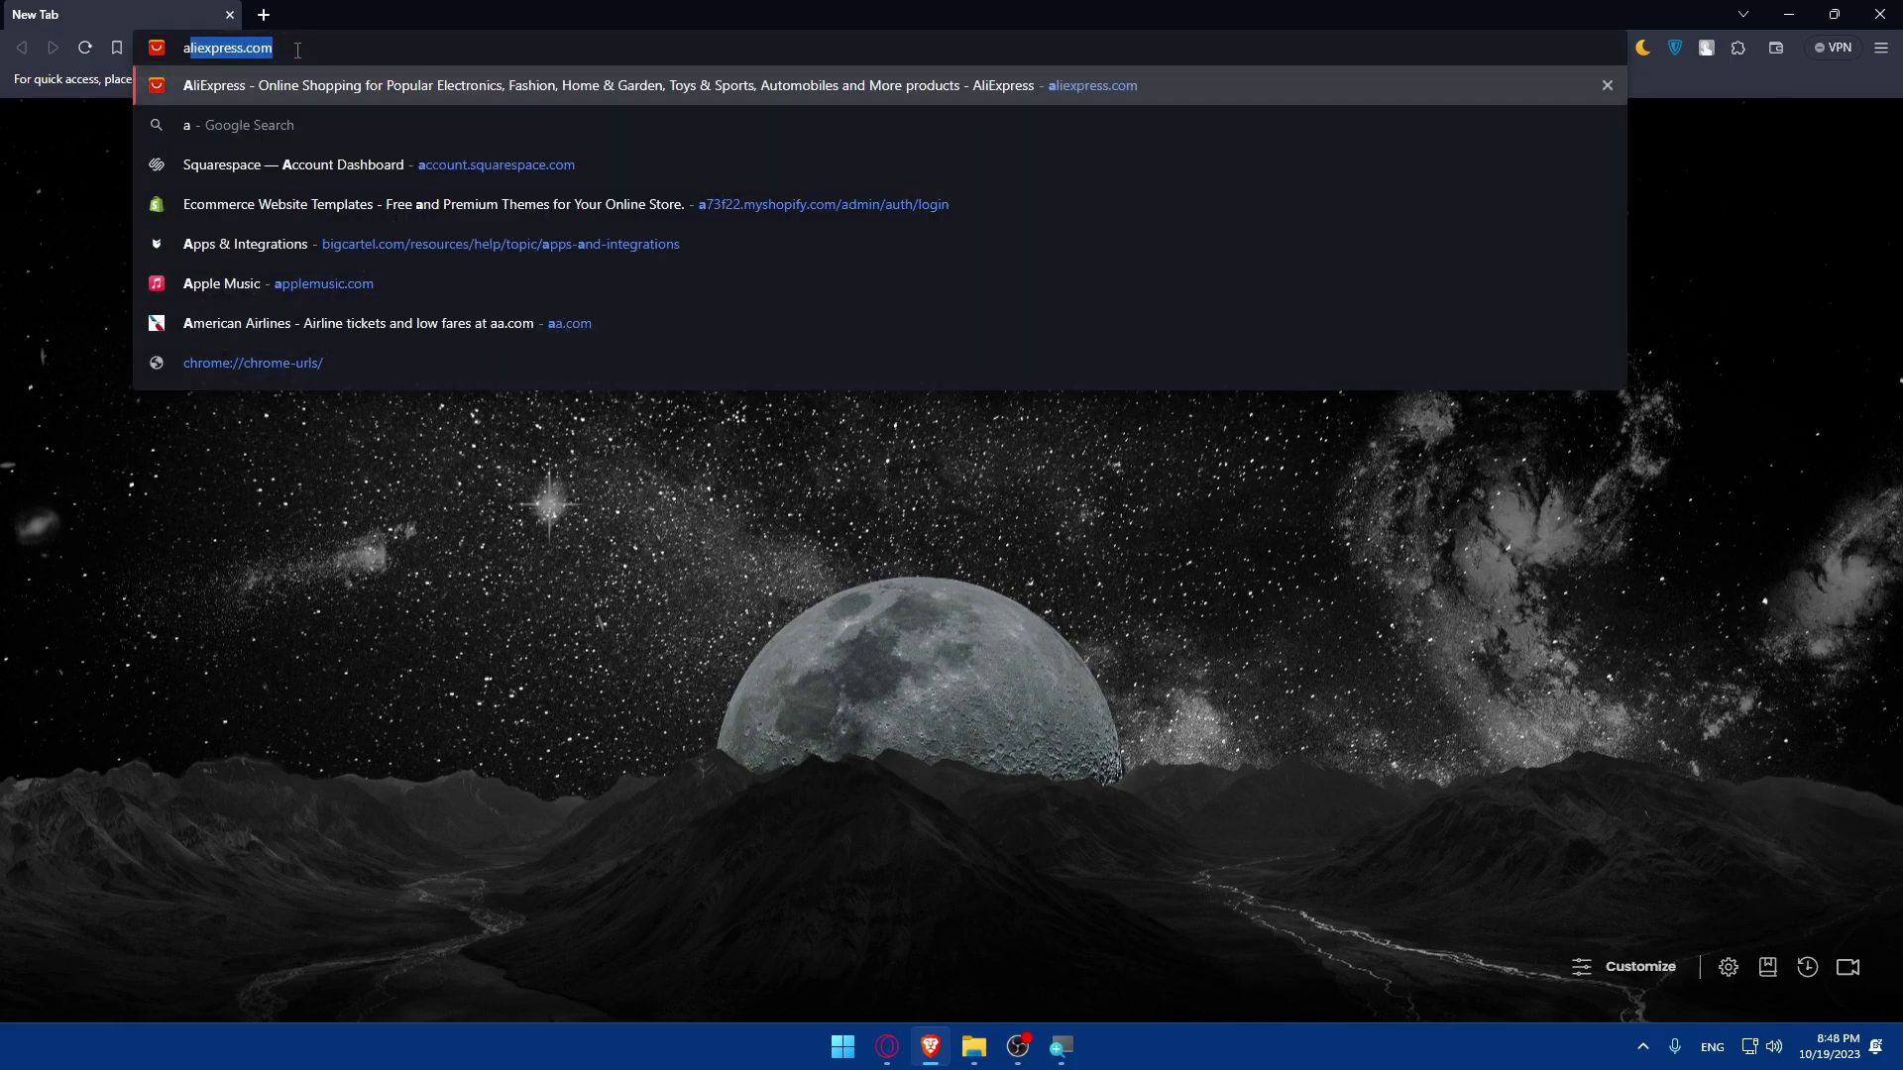
pyautogui.press('Return')
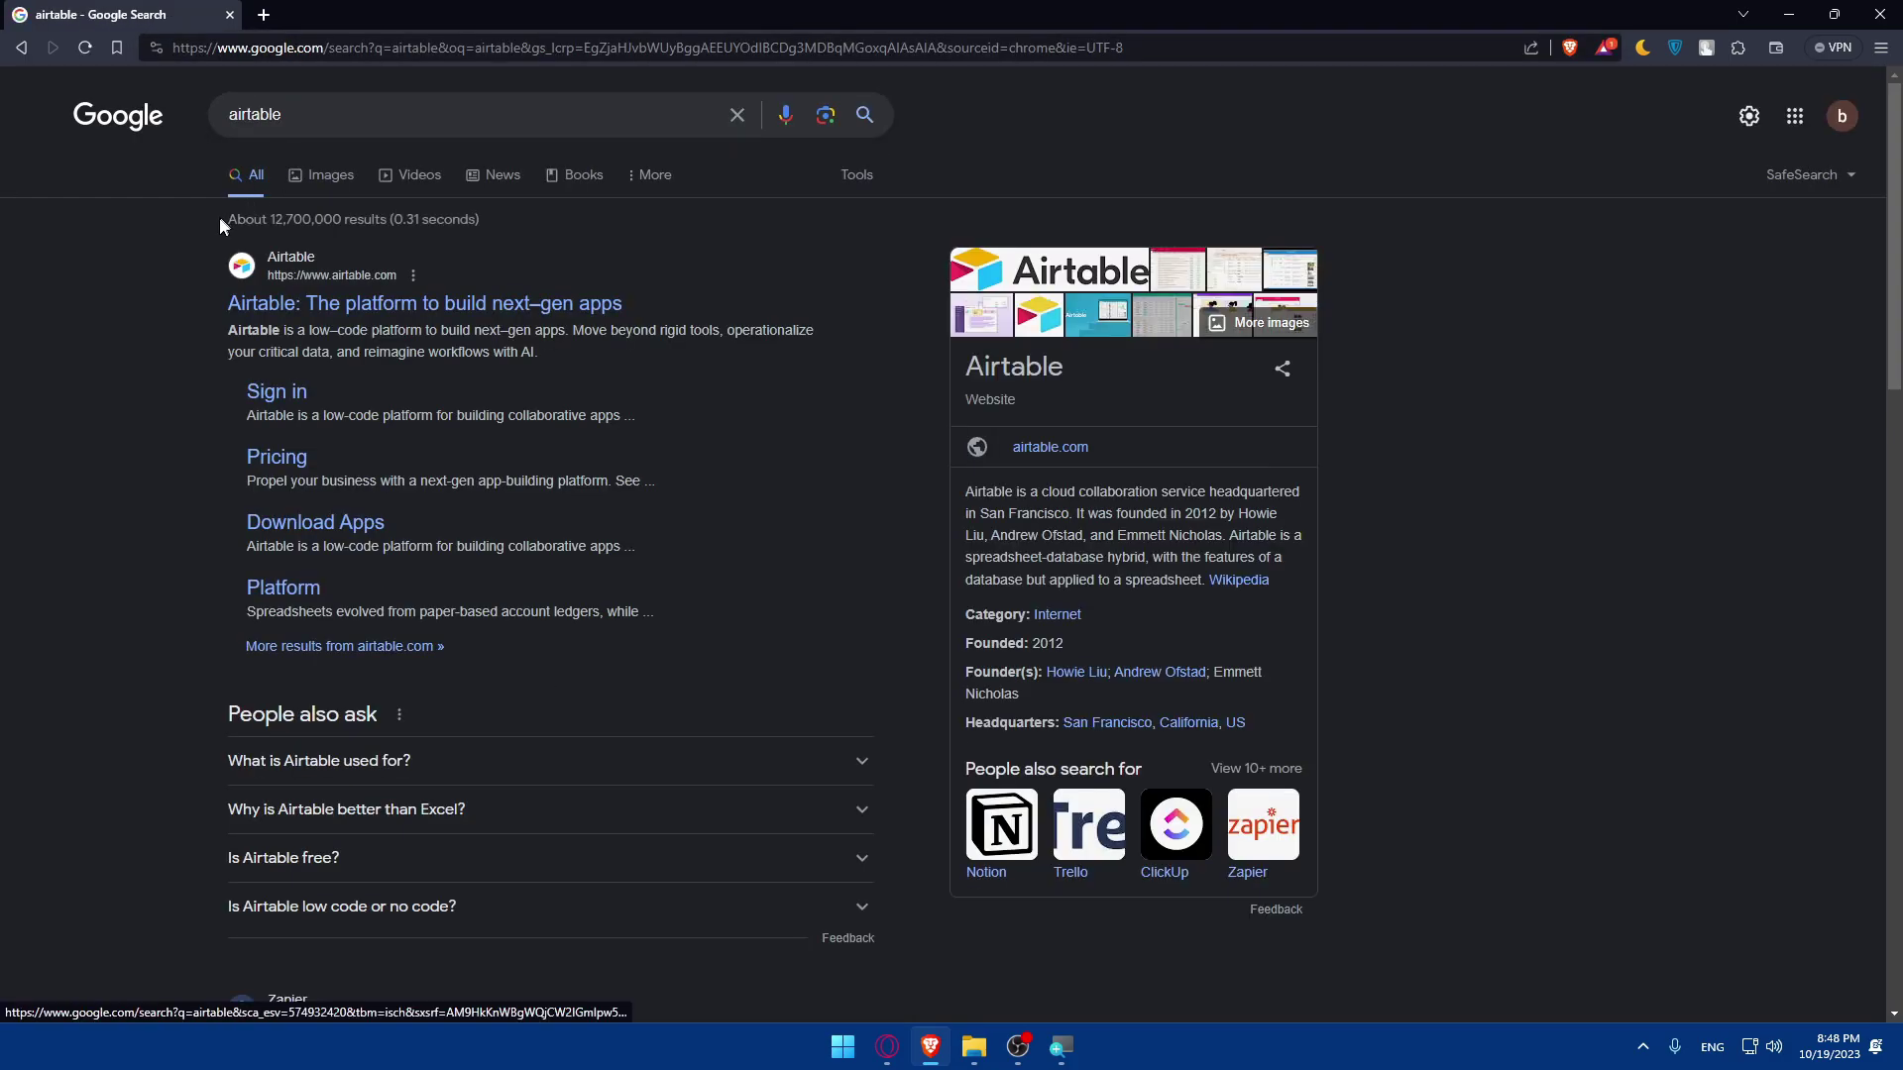
# Step: Open the Airtable homepage from the search results and scroll through it
pyautogui.moveTo(203, 302); pyautogui.dragTo(649, 308)
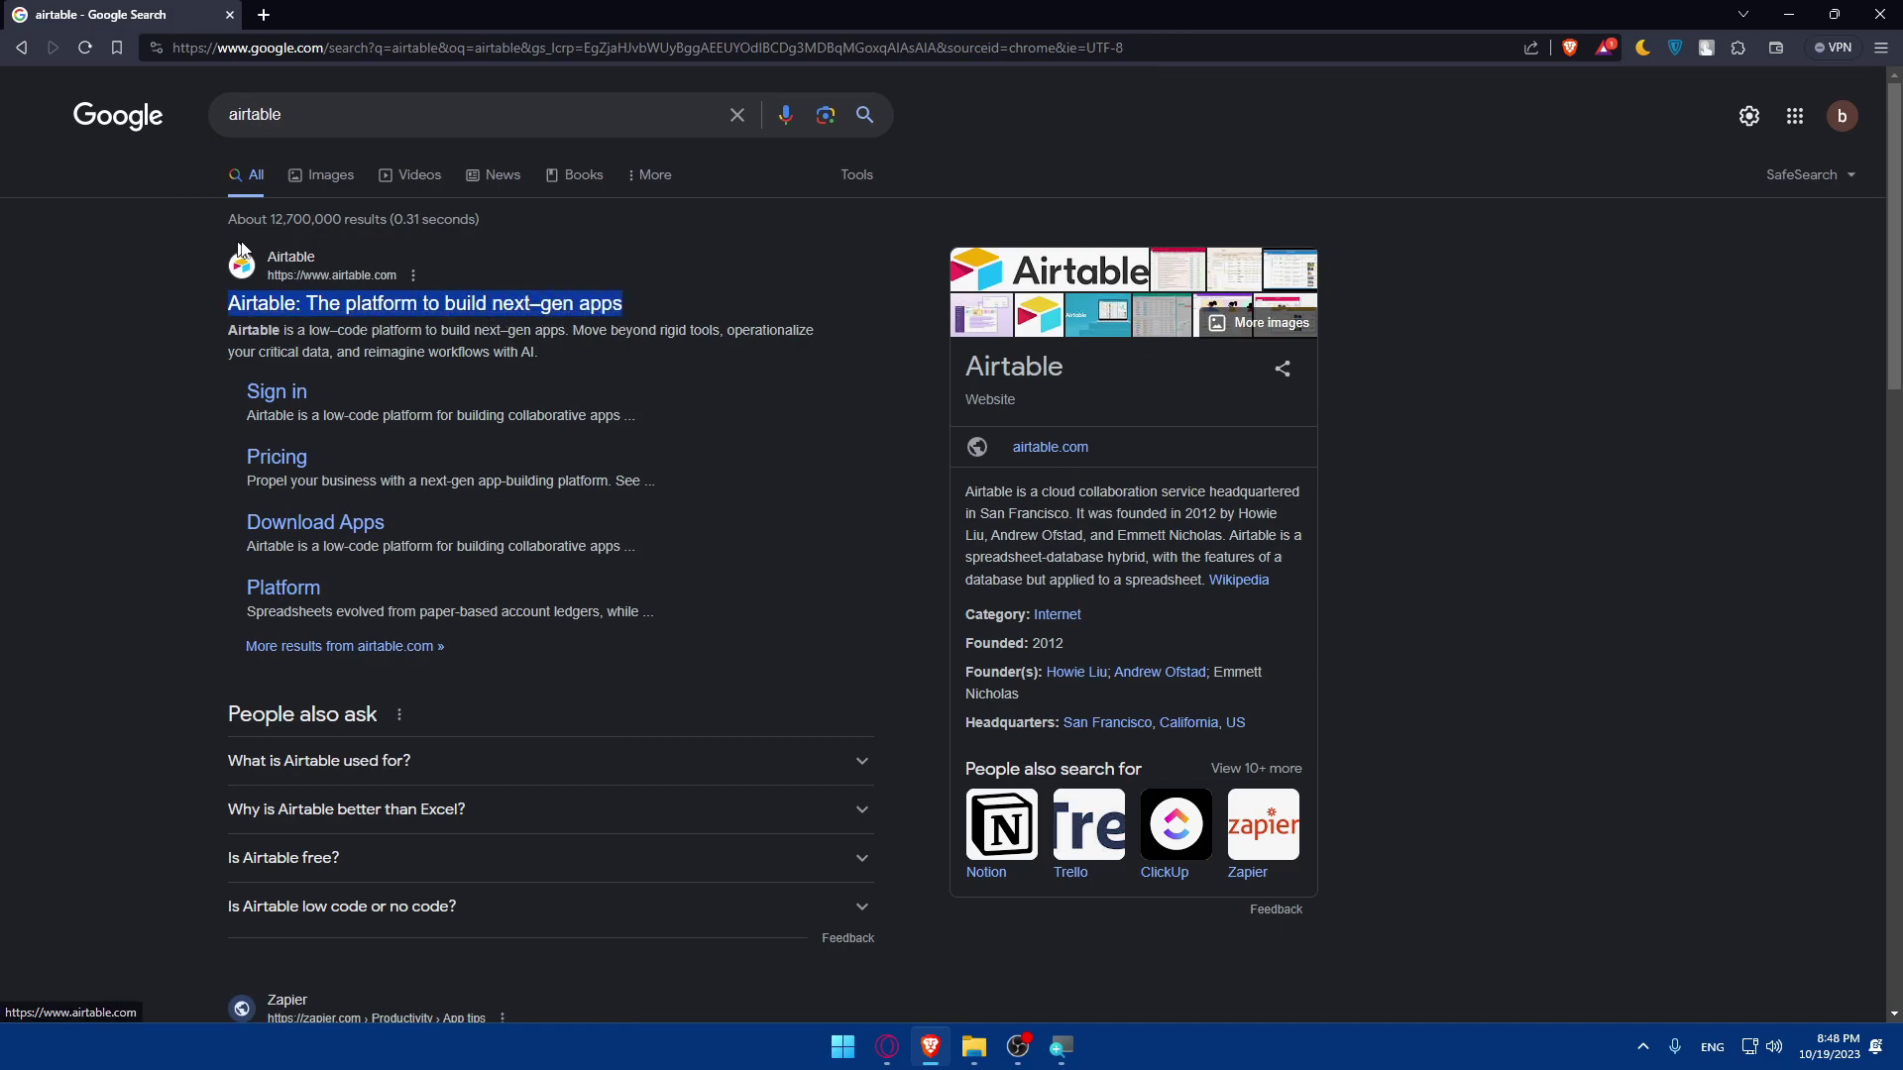
pyautogui.click(320, 307)
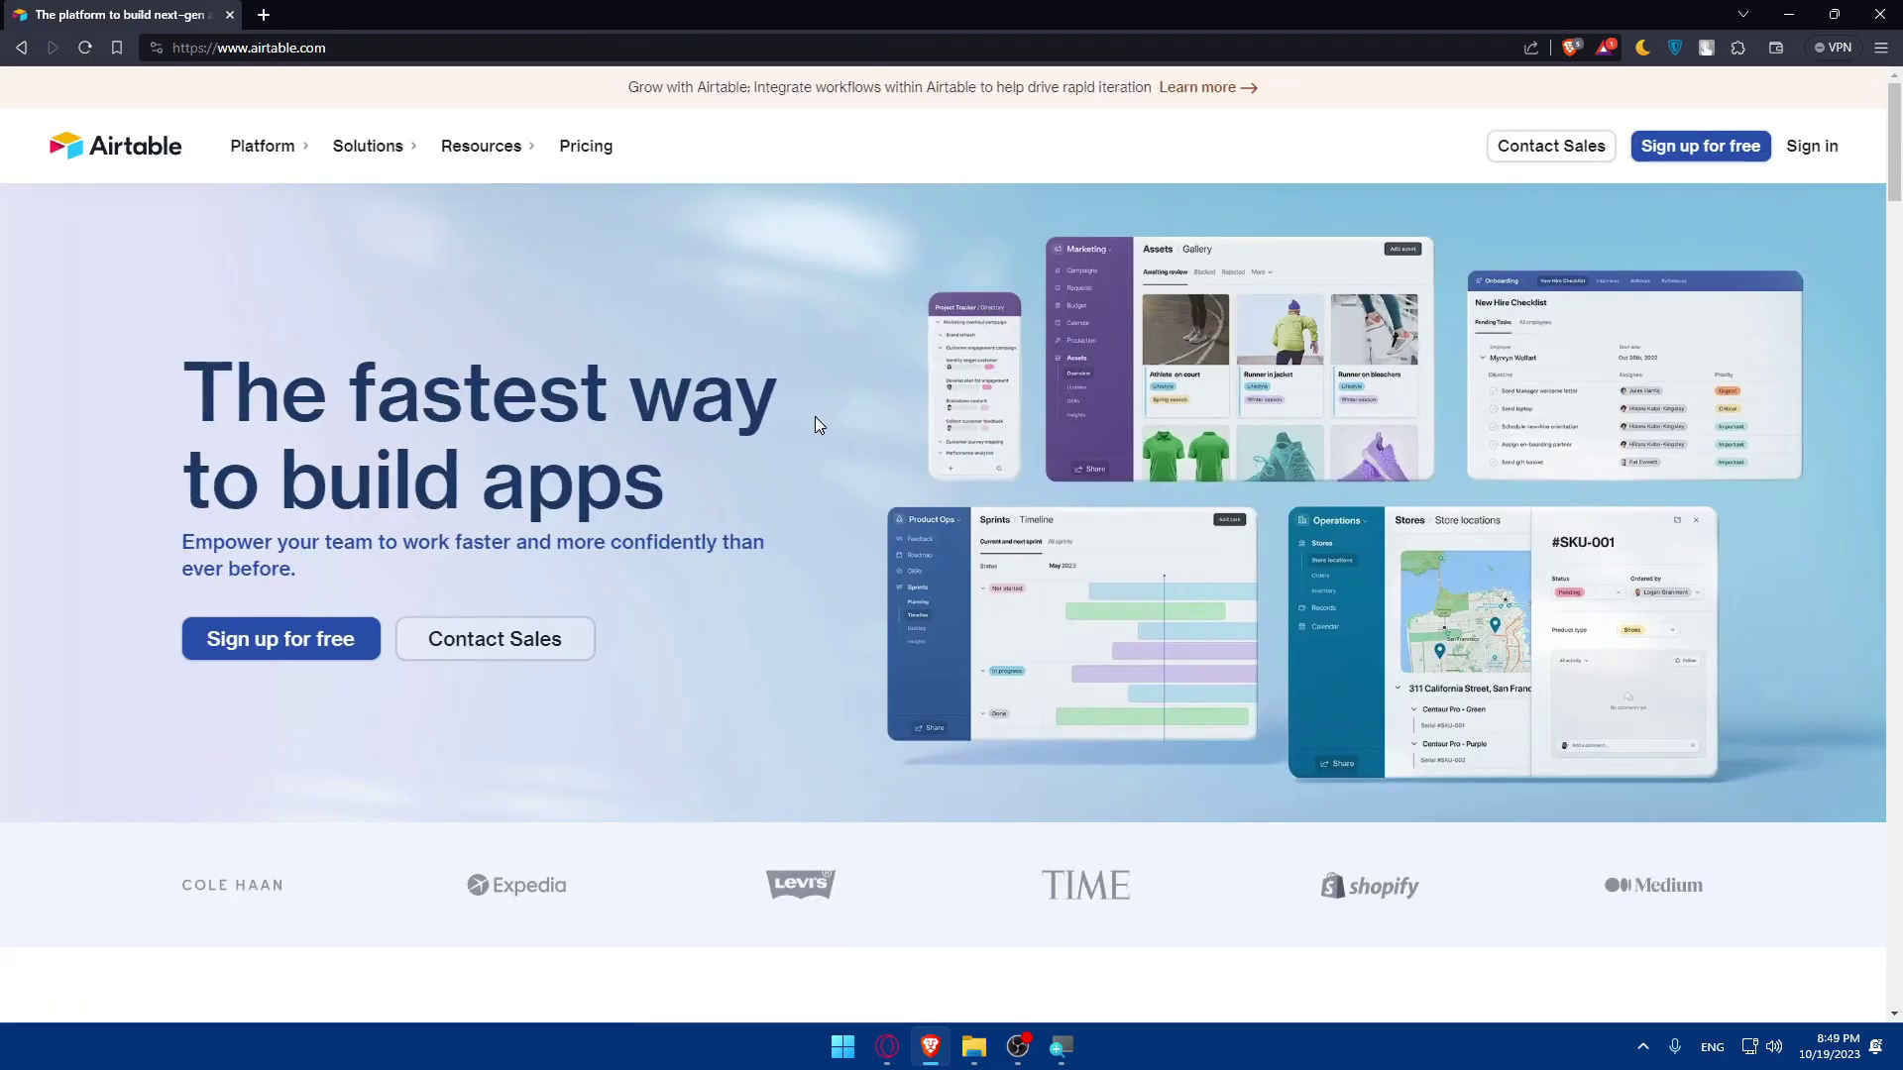
pyautogui.scroll(-10, 814, 400)
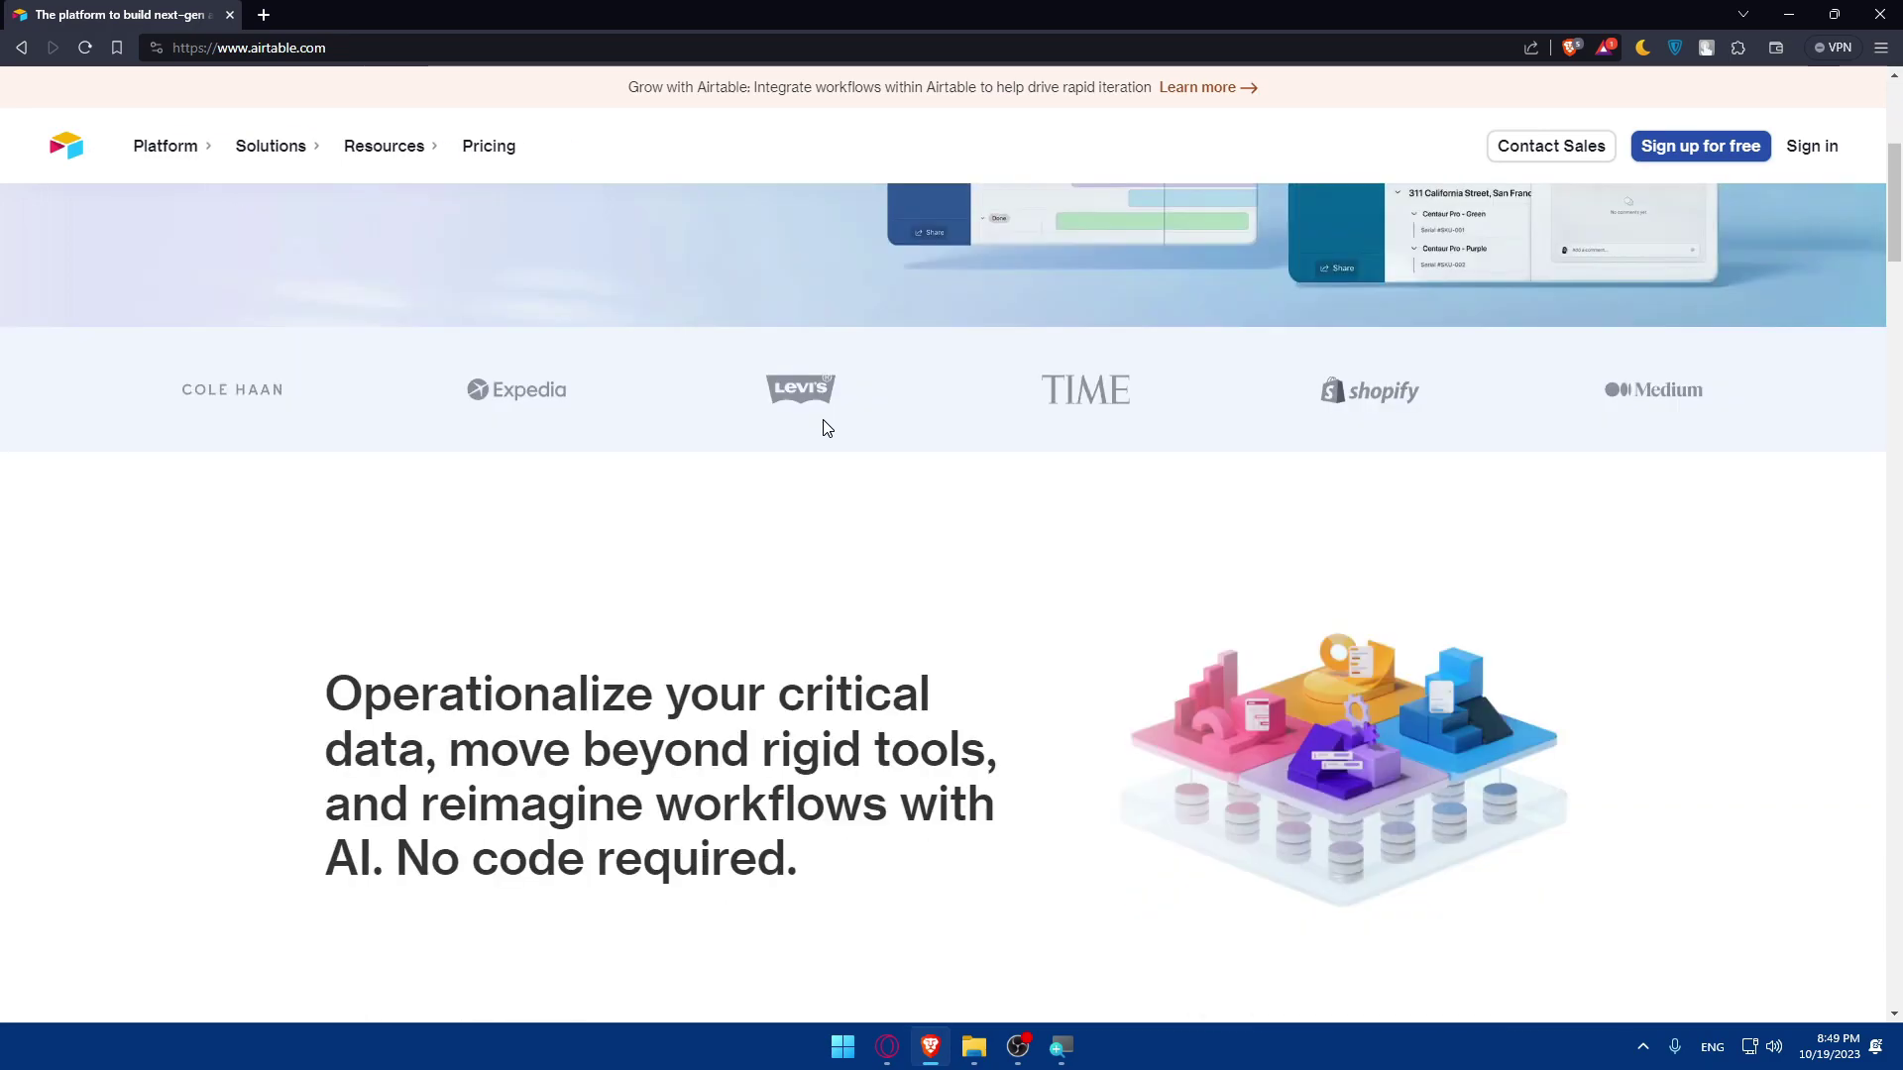
pyautogui.scroll(-2, 812, 511)
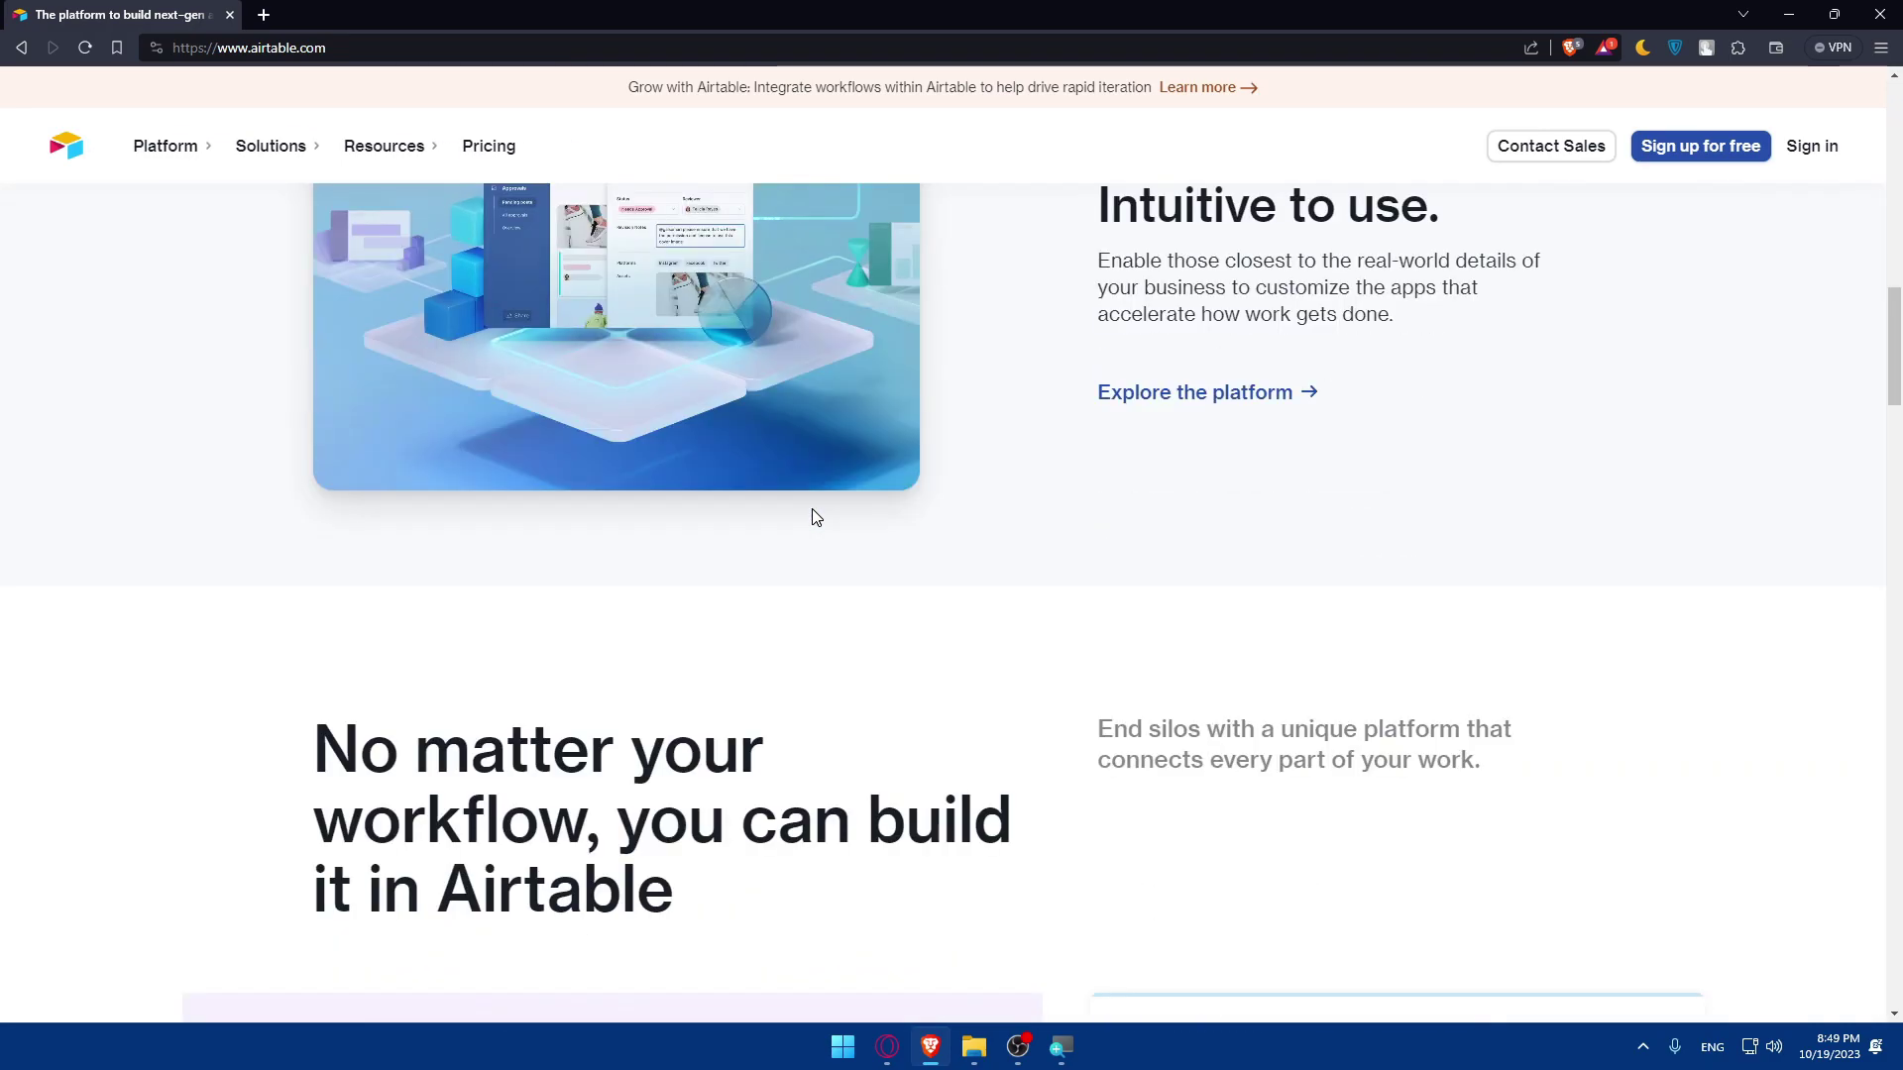
pyautogui.scroll(-2, 818, 530)
pyautogui.scroll(6, 837, 570)
pyautogui.scroll(8, 846, 587)
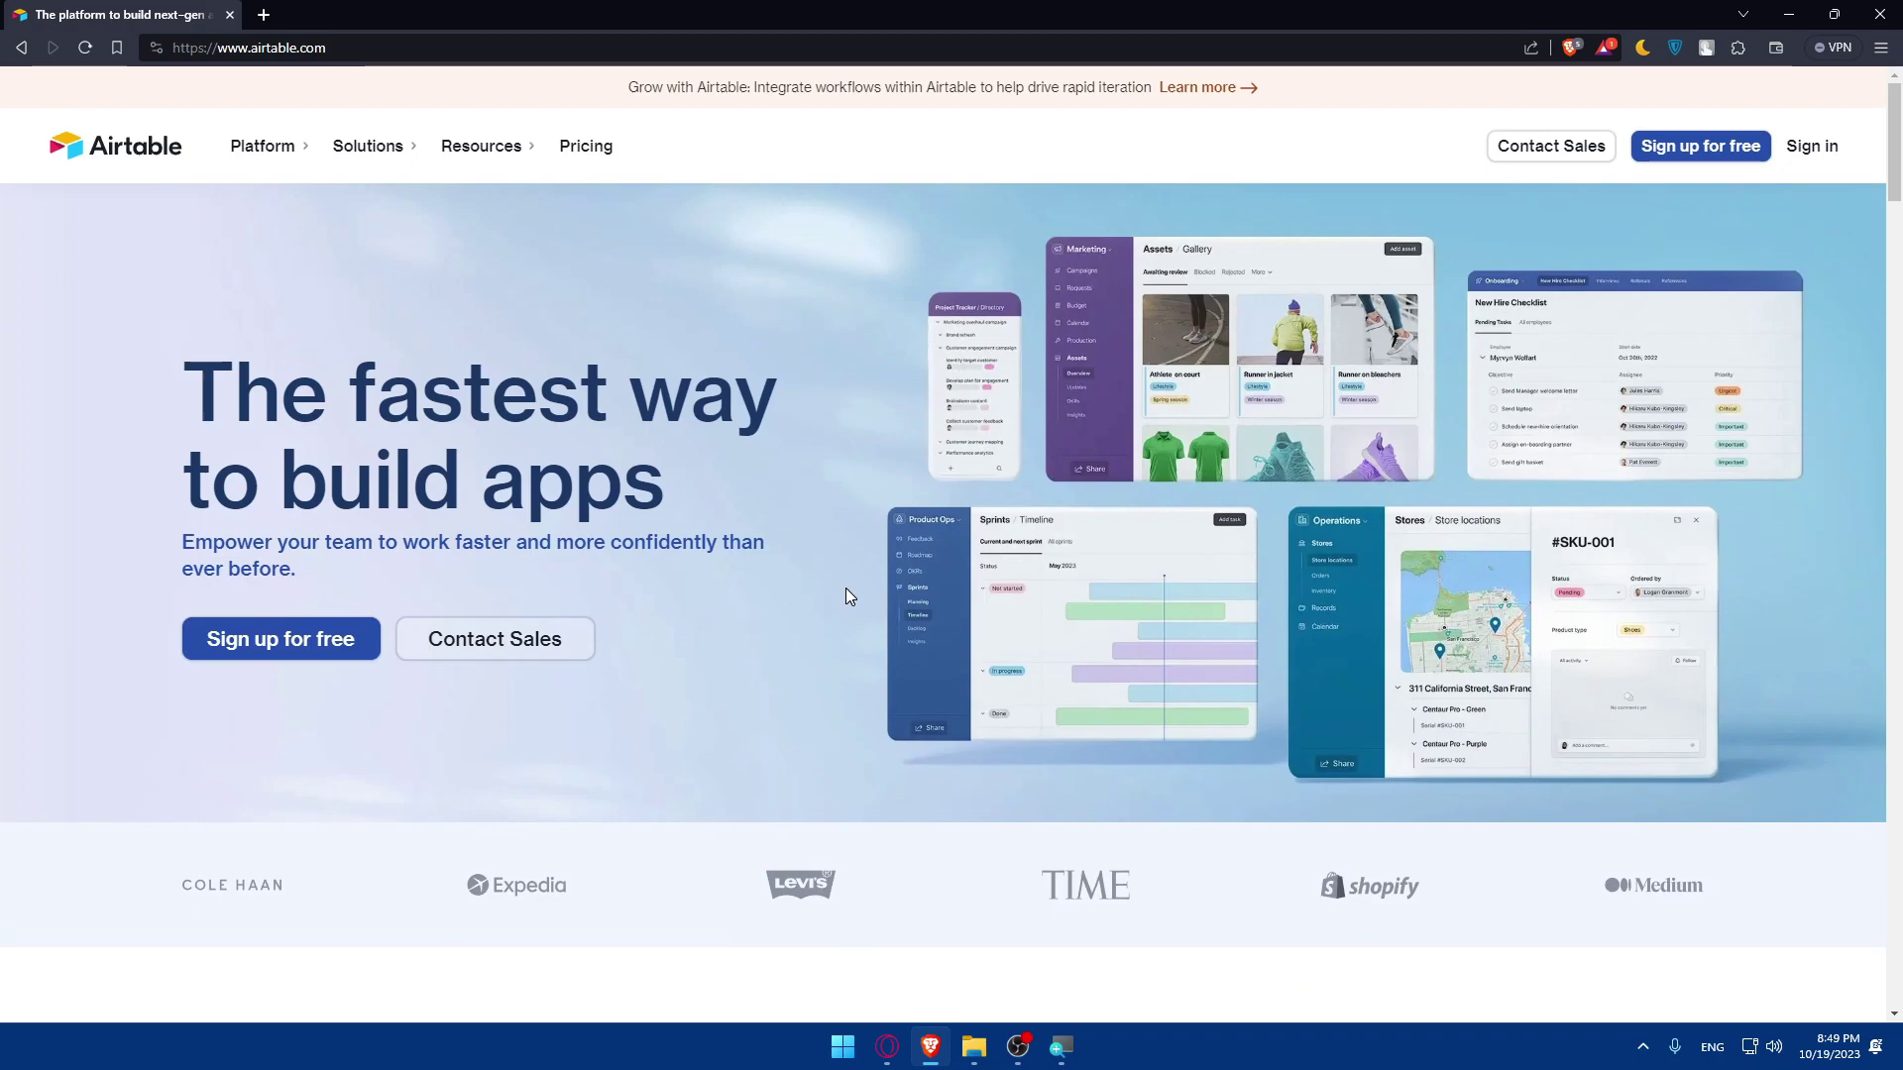
pyautogui.click(592, 146)
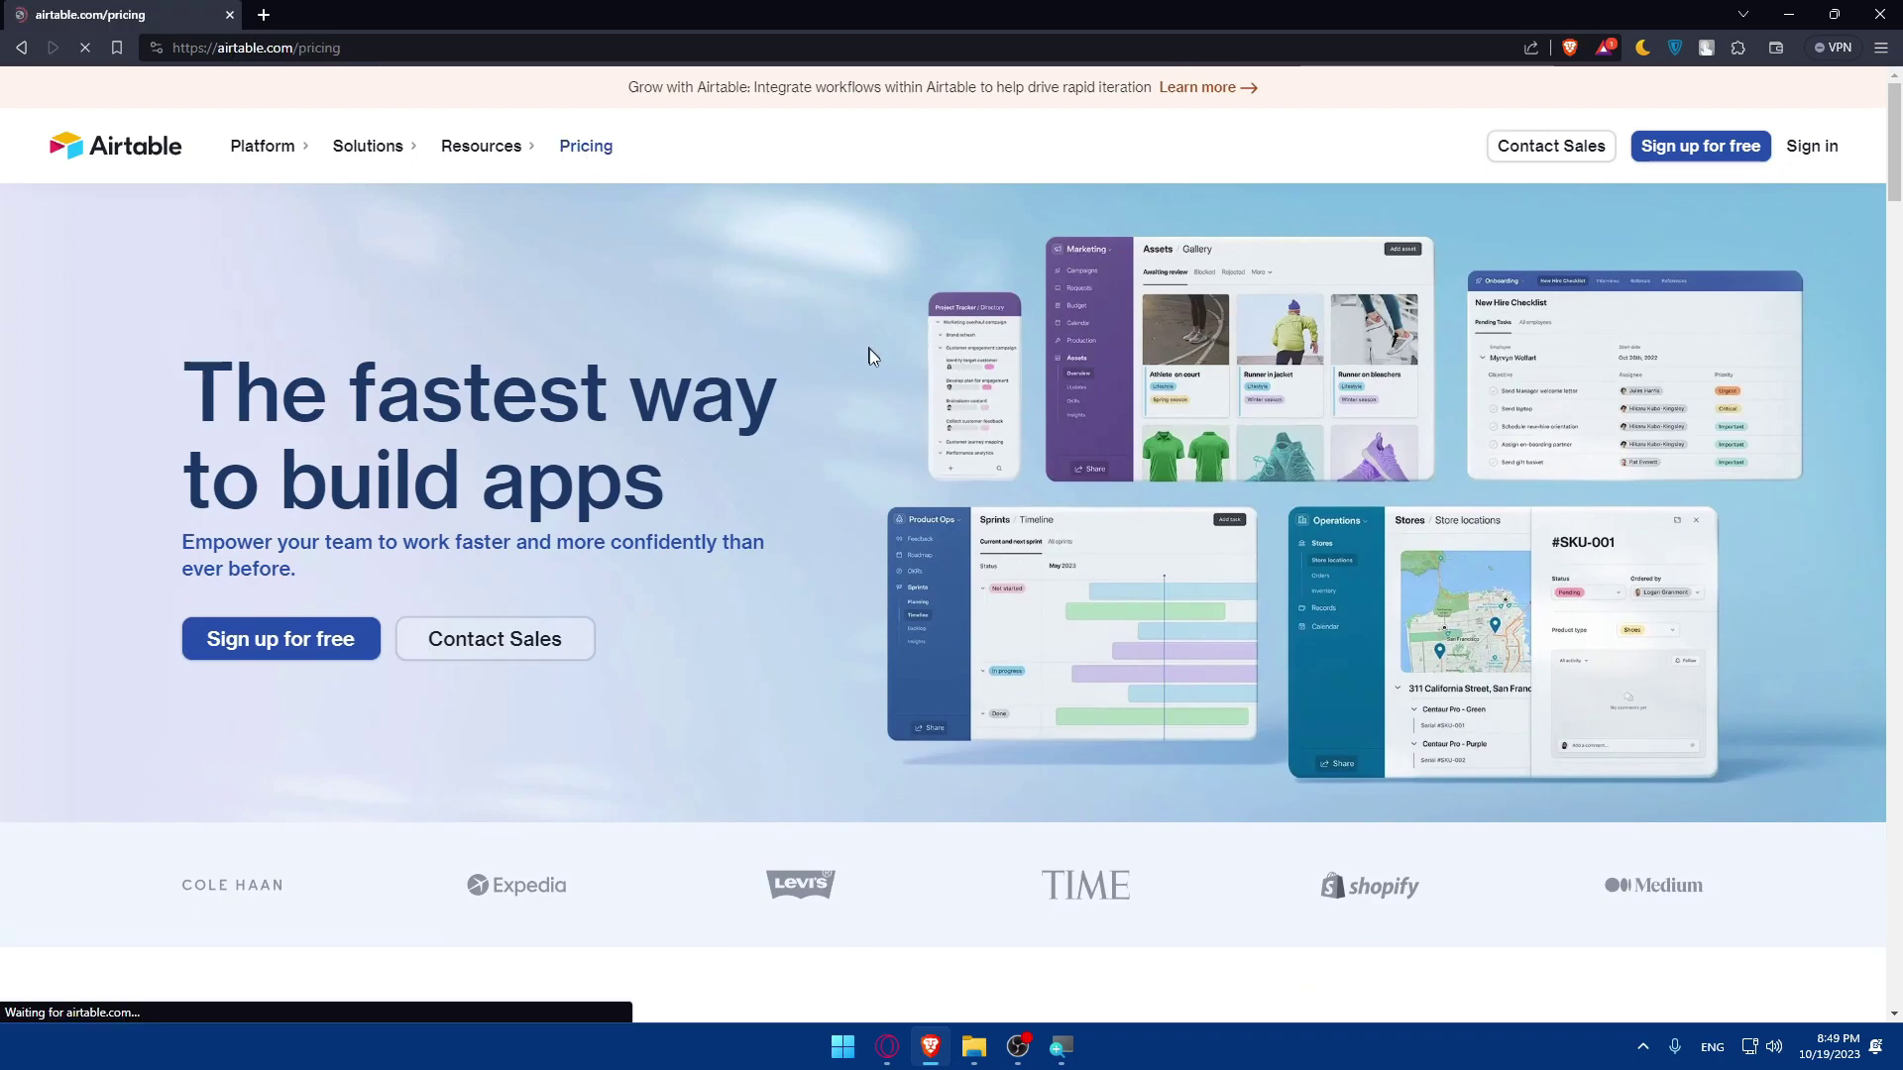
pyautogui.scroll(-2, 743, 555)
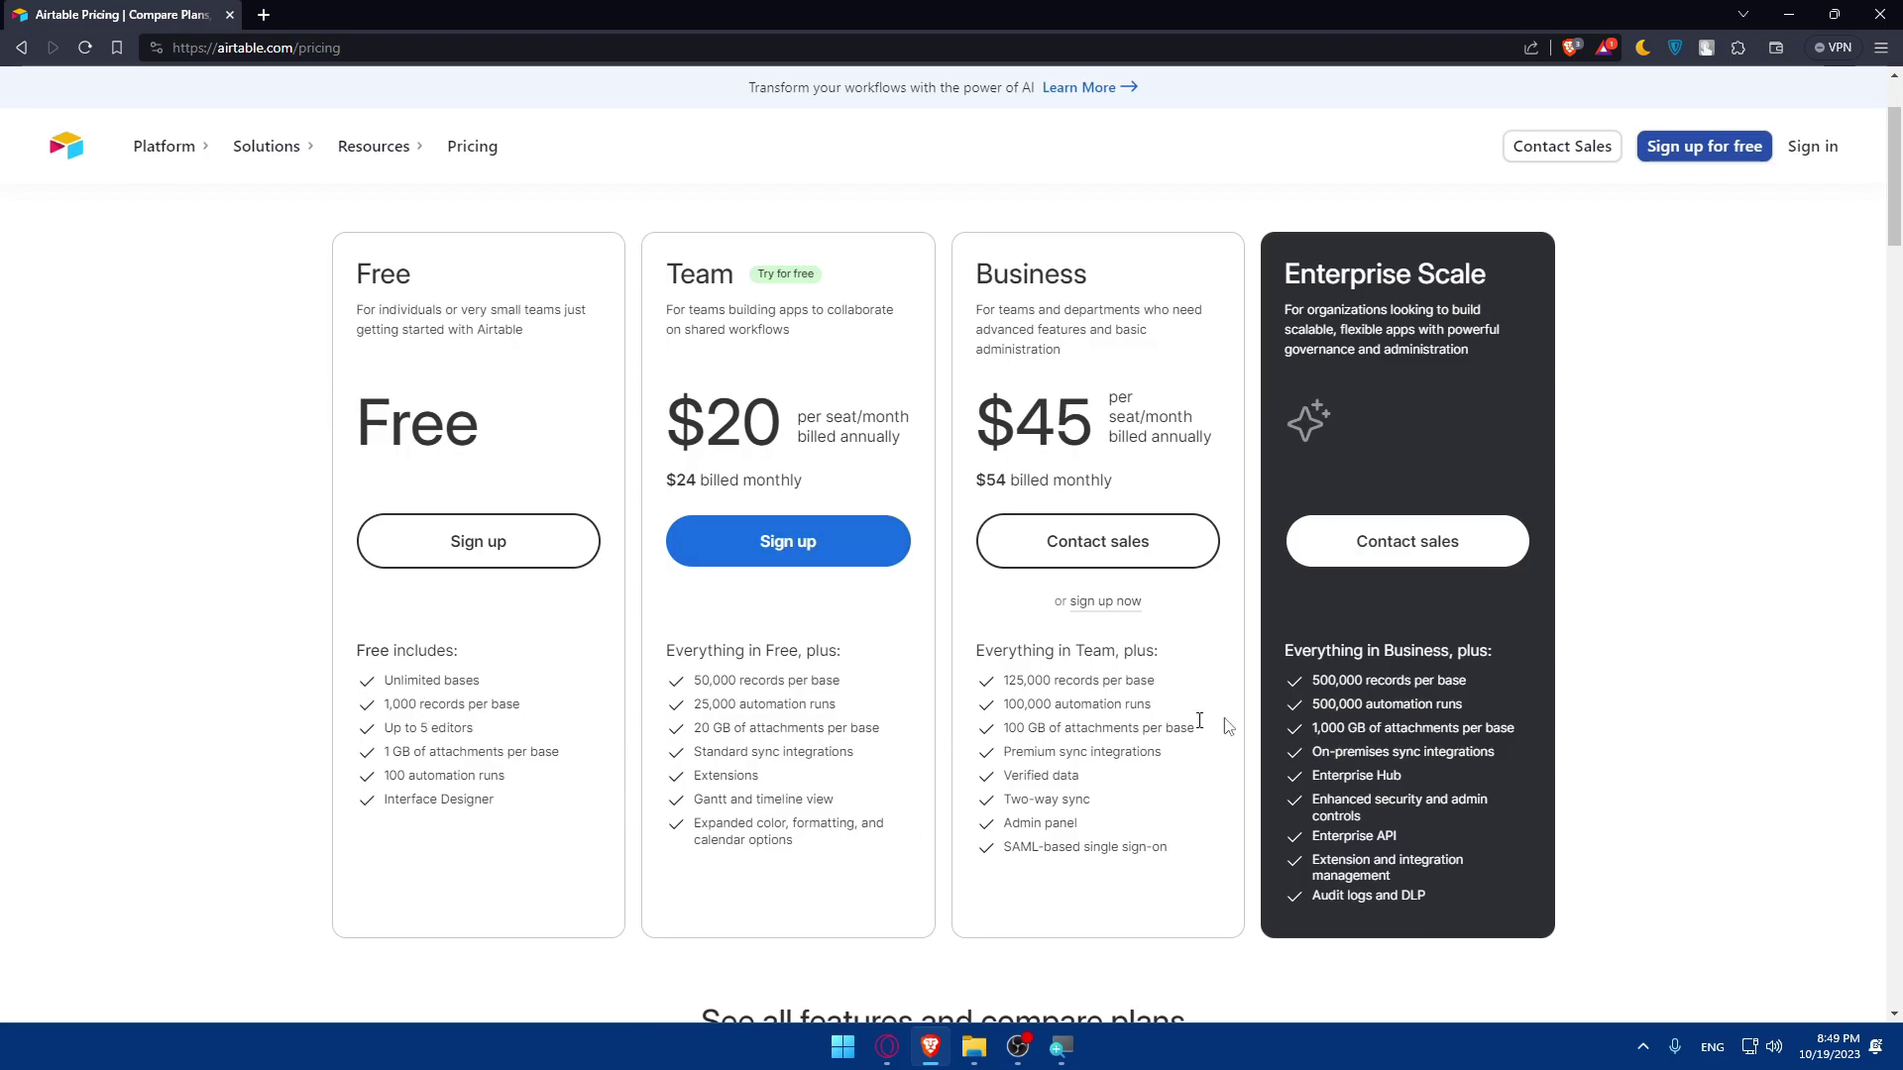
pyautogui.scroll(2, 1229, 726)
pyautogui.scroll(-5, 1243, 723)
pyautogui.scroll(5, 1244, 722)
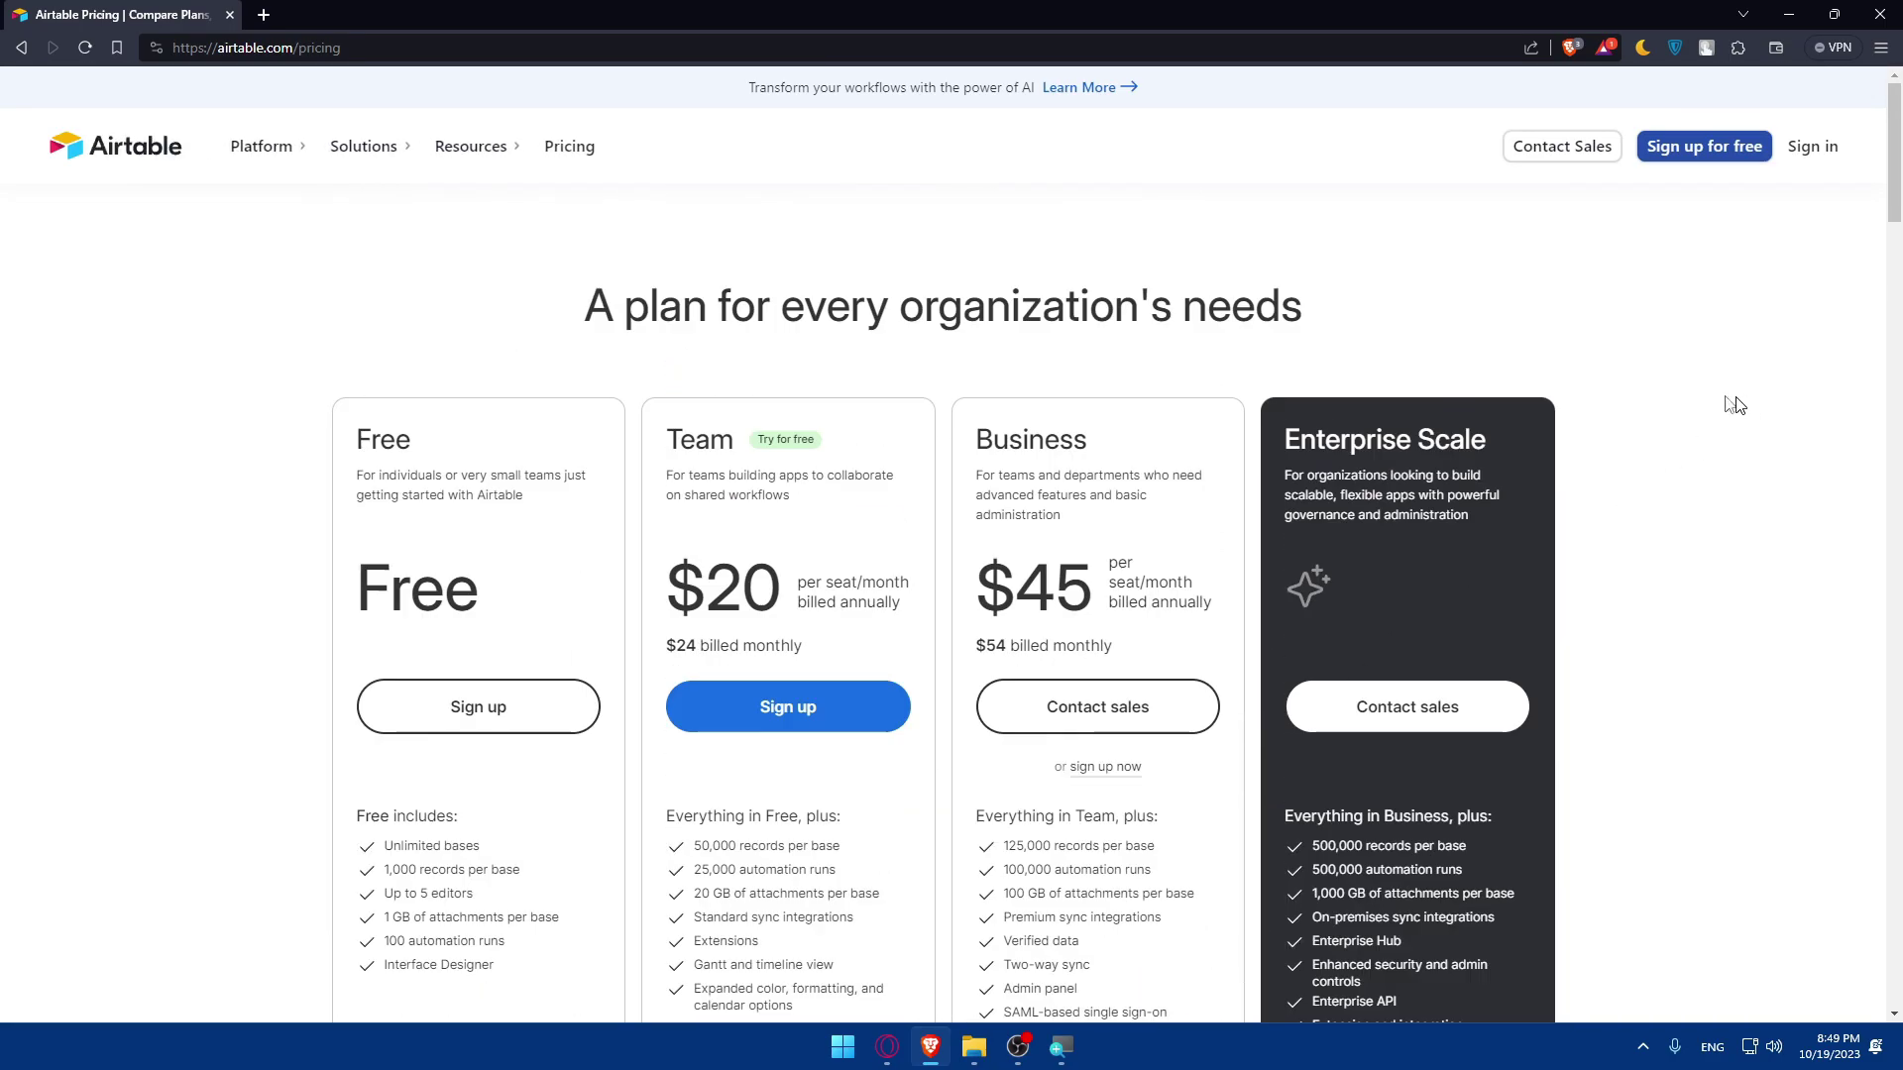
pyautogui.click(148, 155)
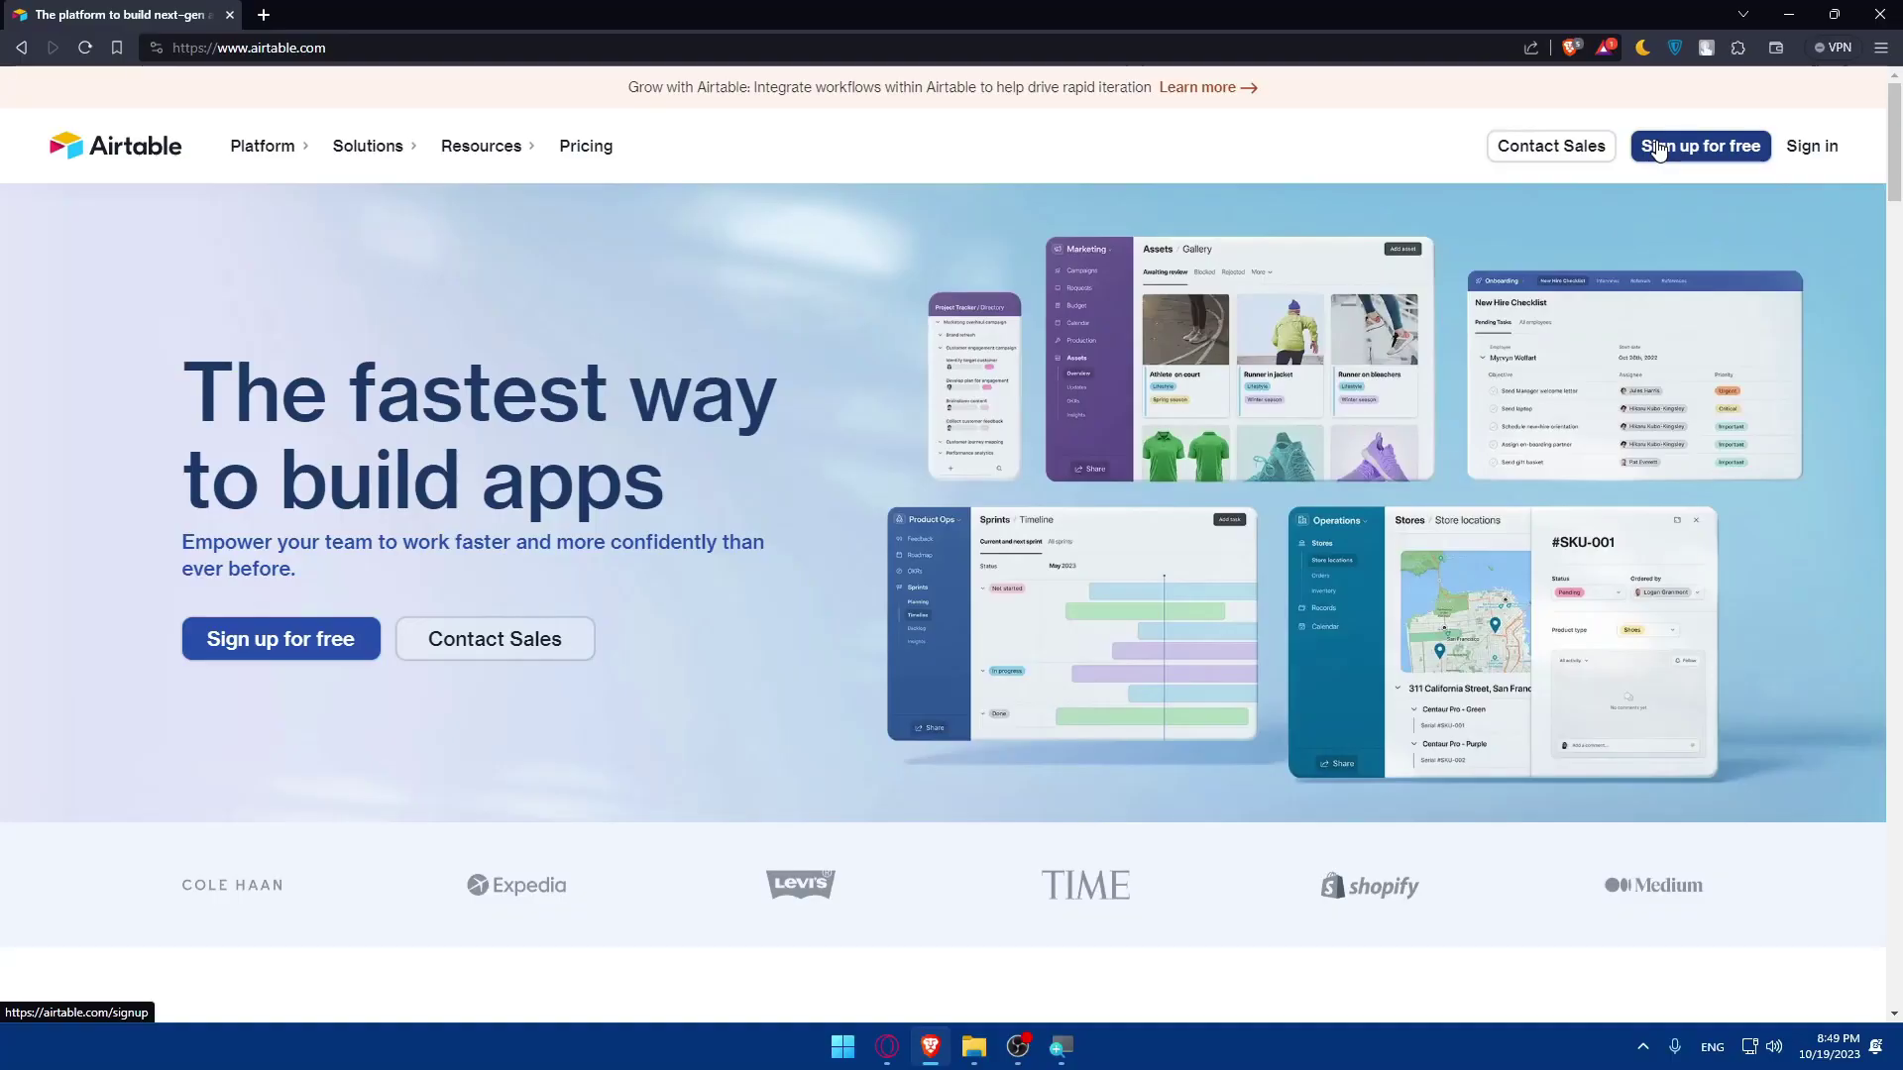
# Step: Sign up for a free Airtable account through Continue with Google, choosing the Google account
pyautogui.click(1658, 150)
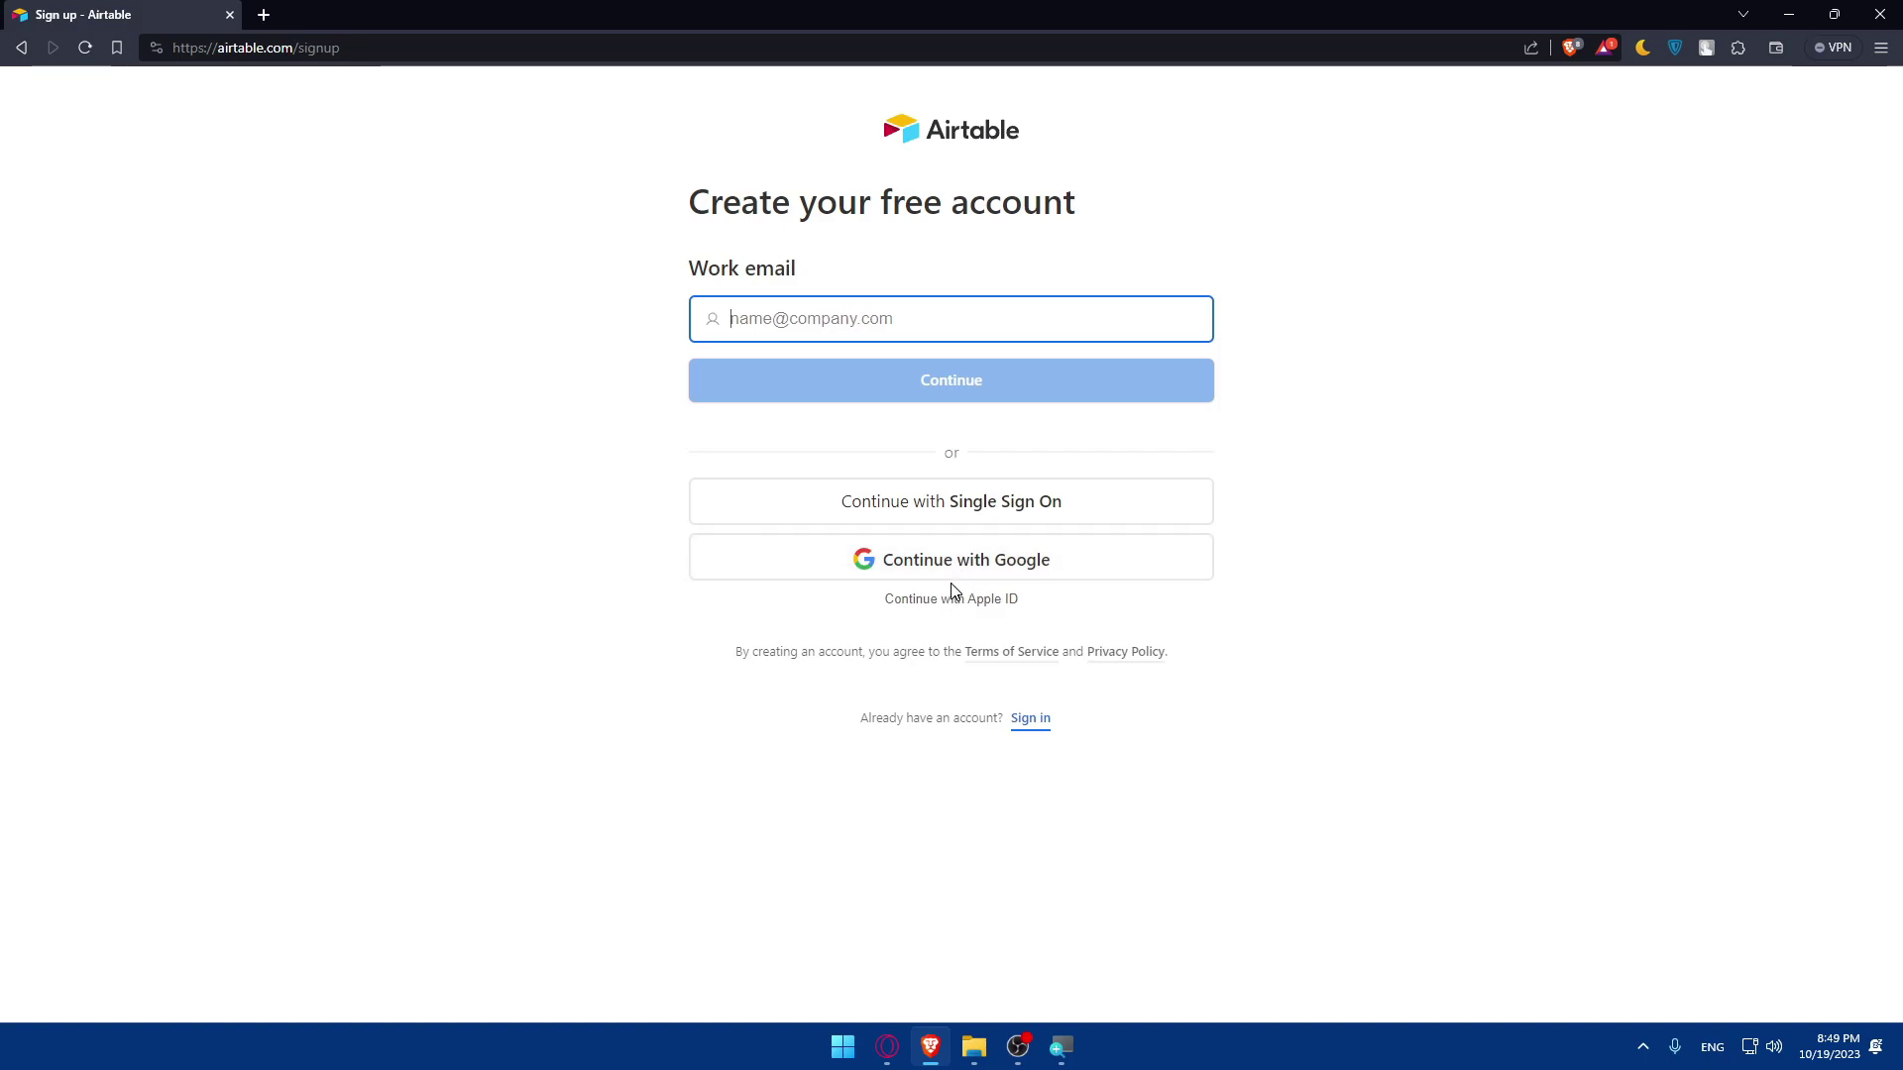
pyautogui.click(1030, 718)
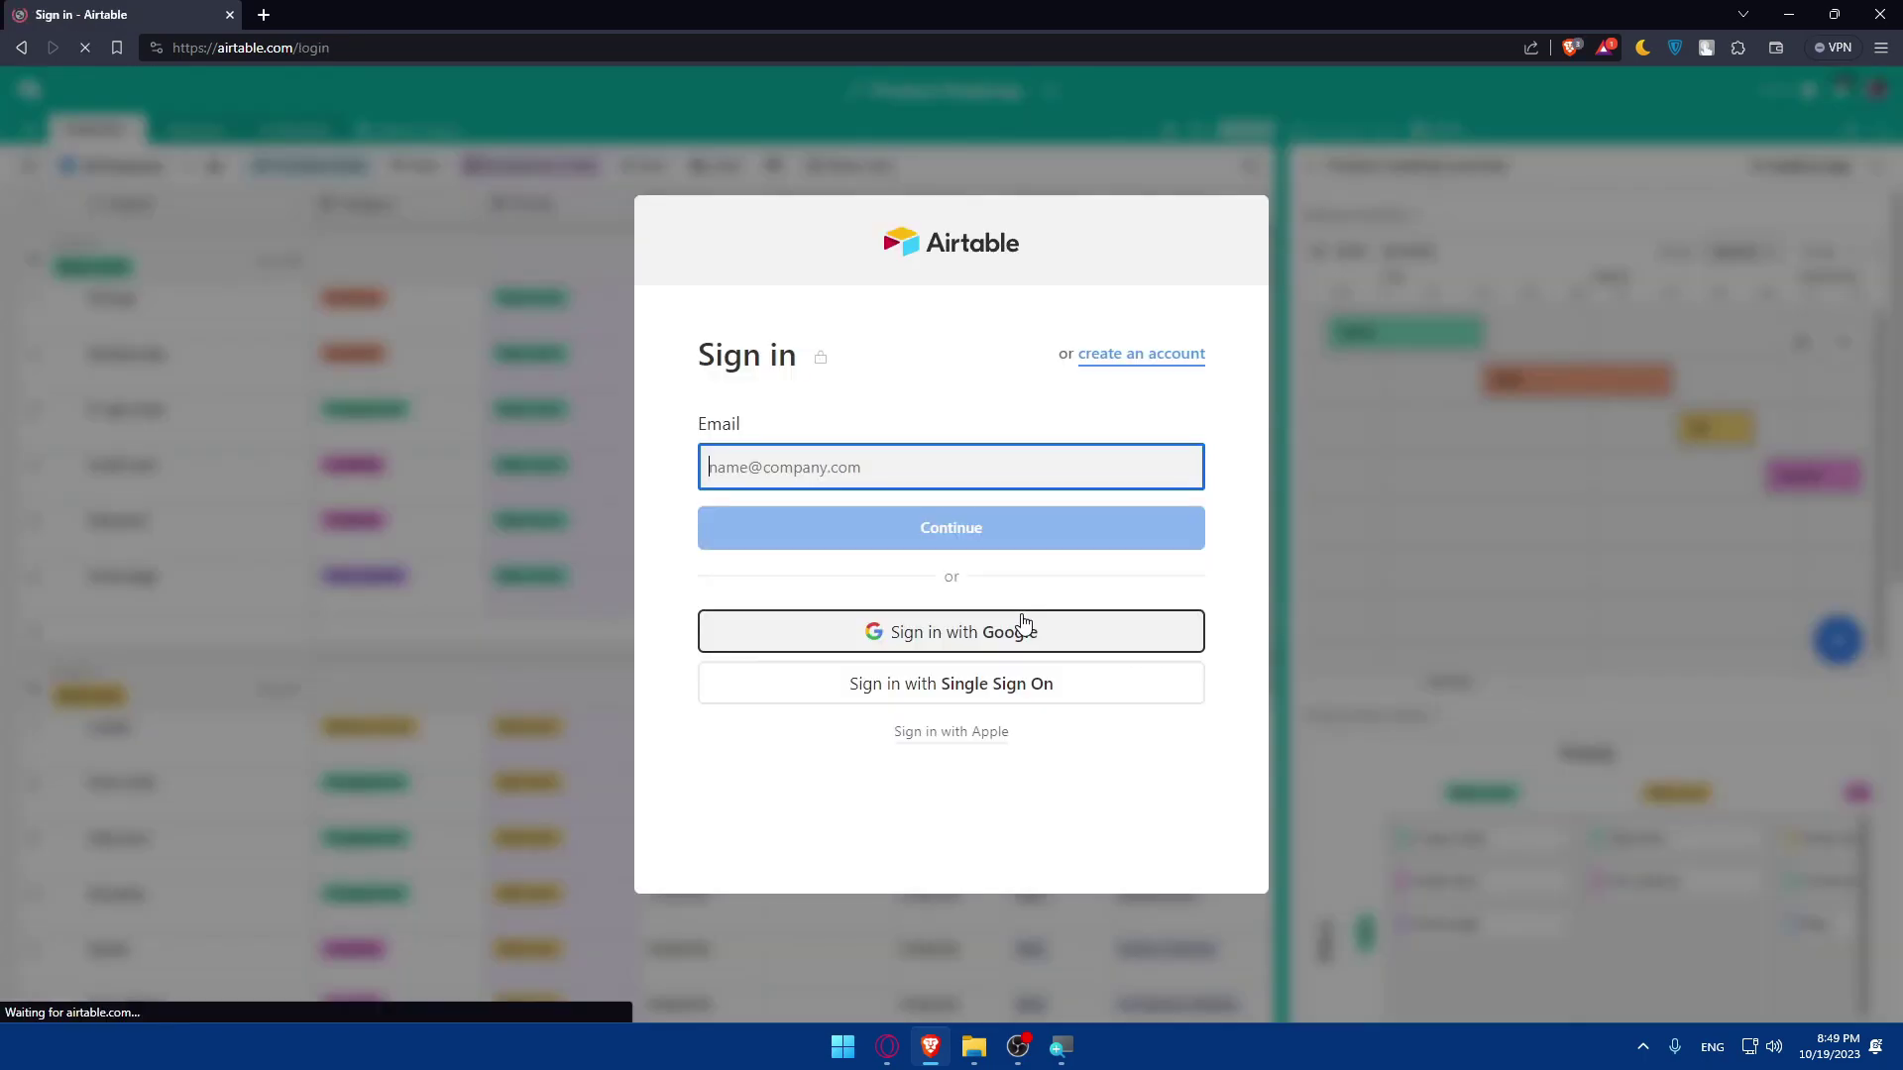
pyautogui.hotkey('alt', 'Left')
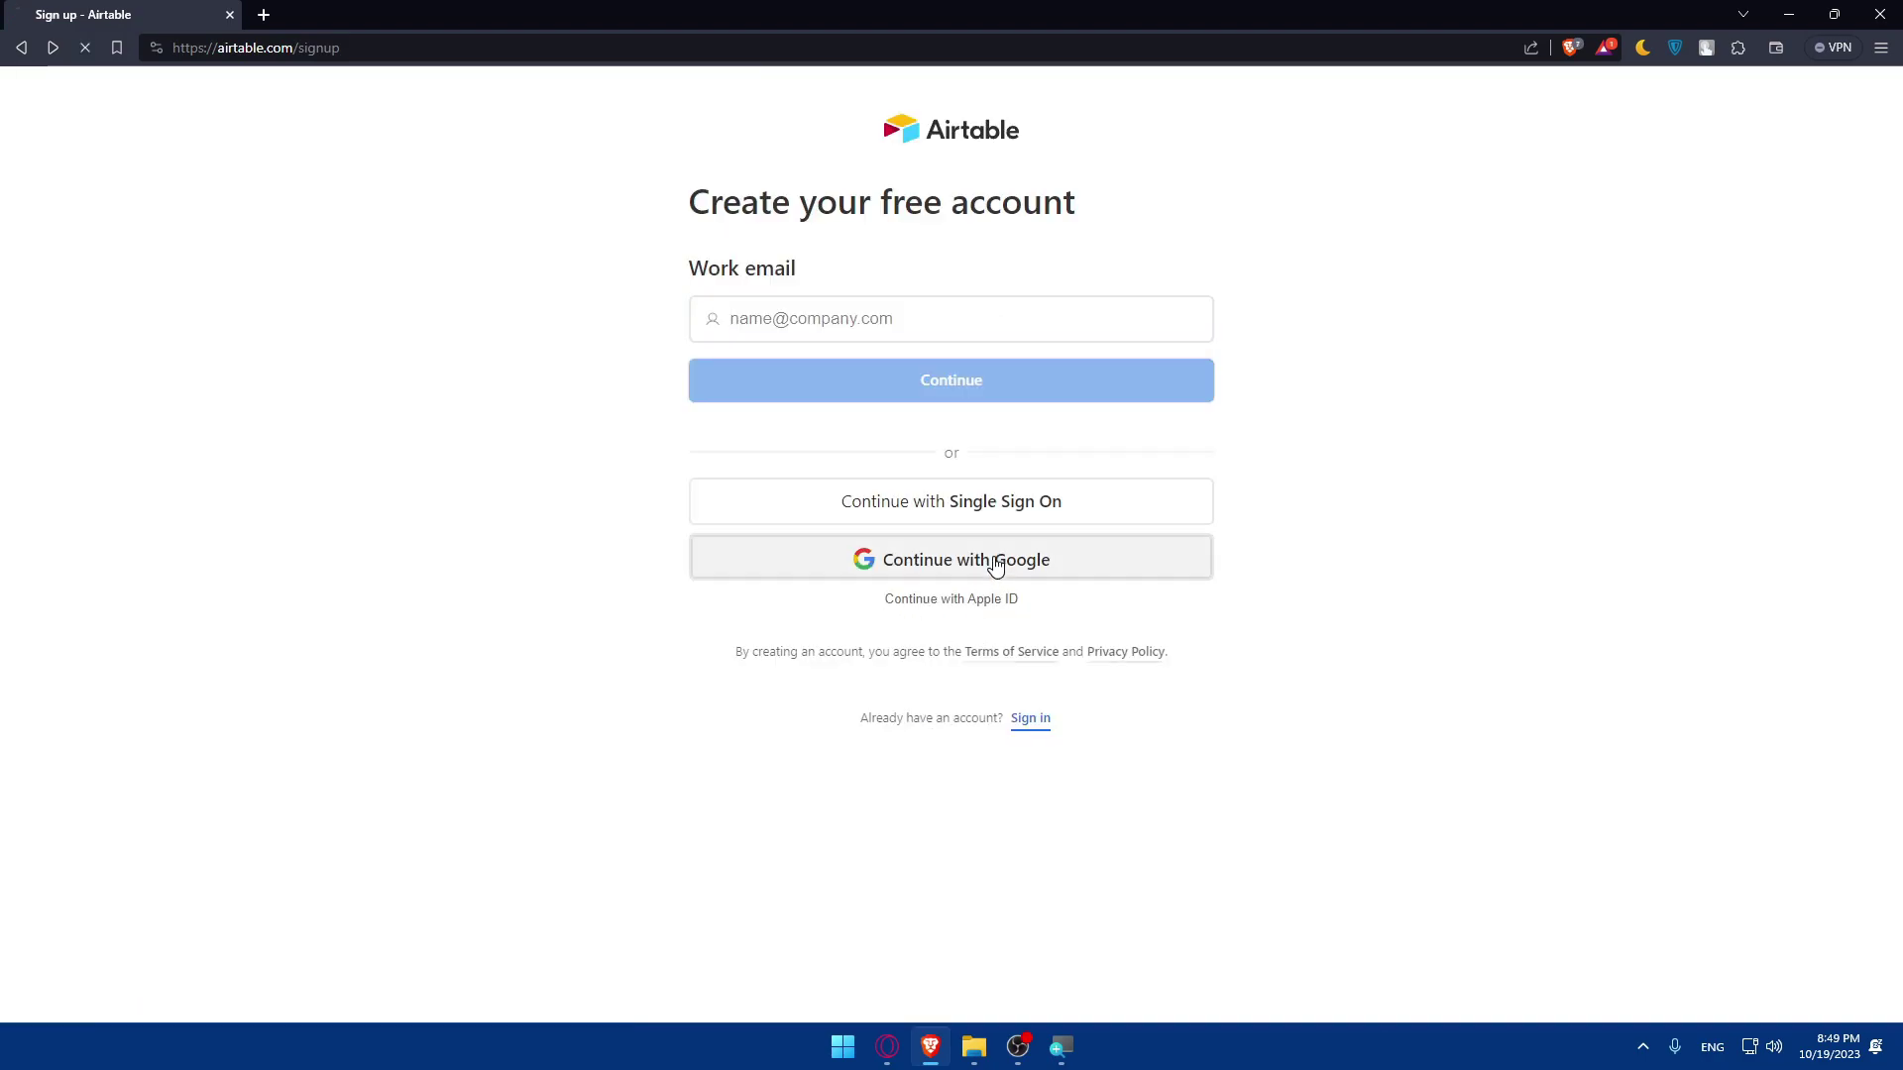
pyautogui.click(953, 576)
pyautogui.click(930, 522)
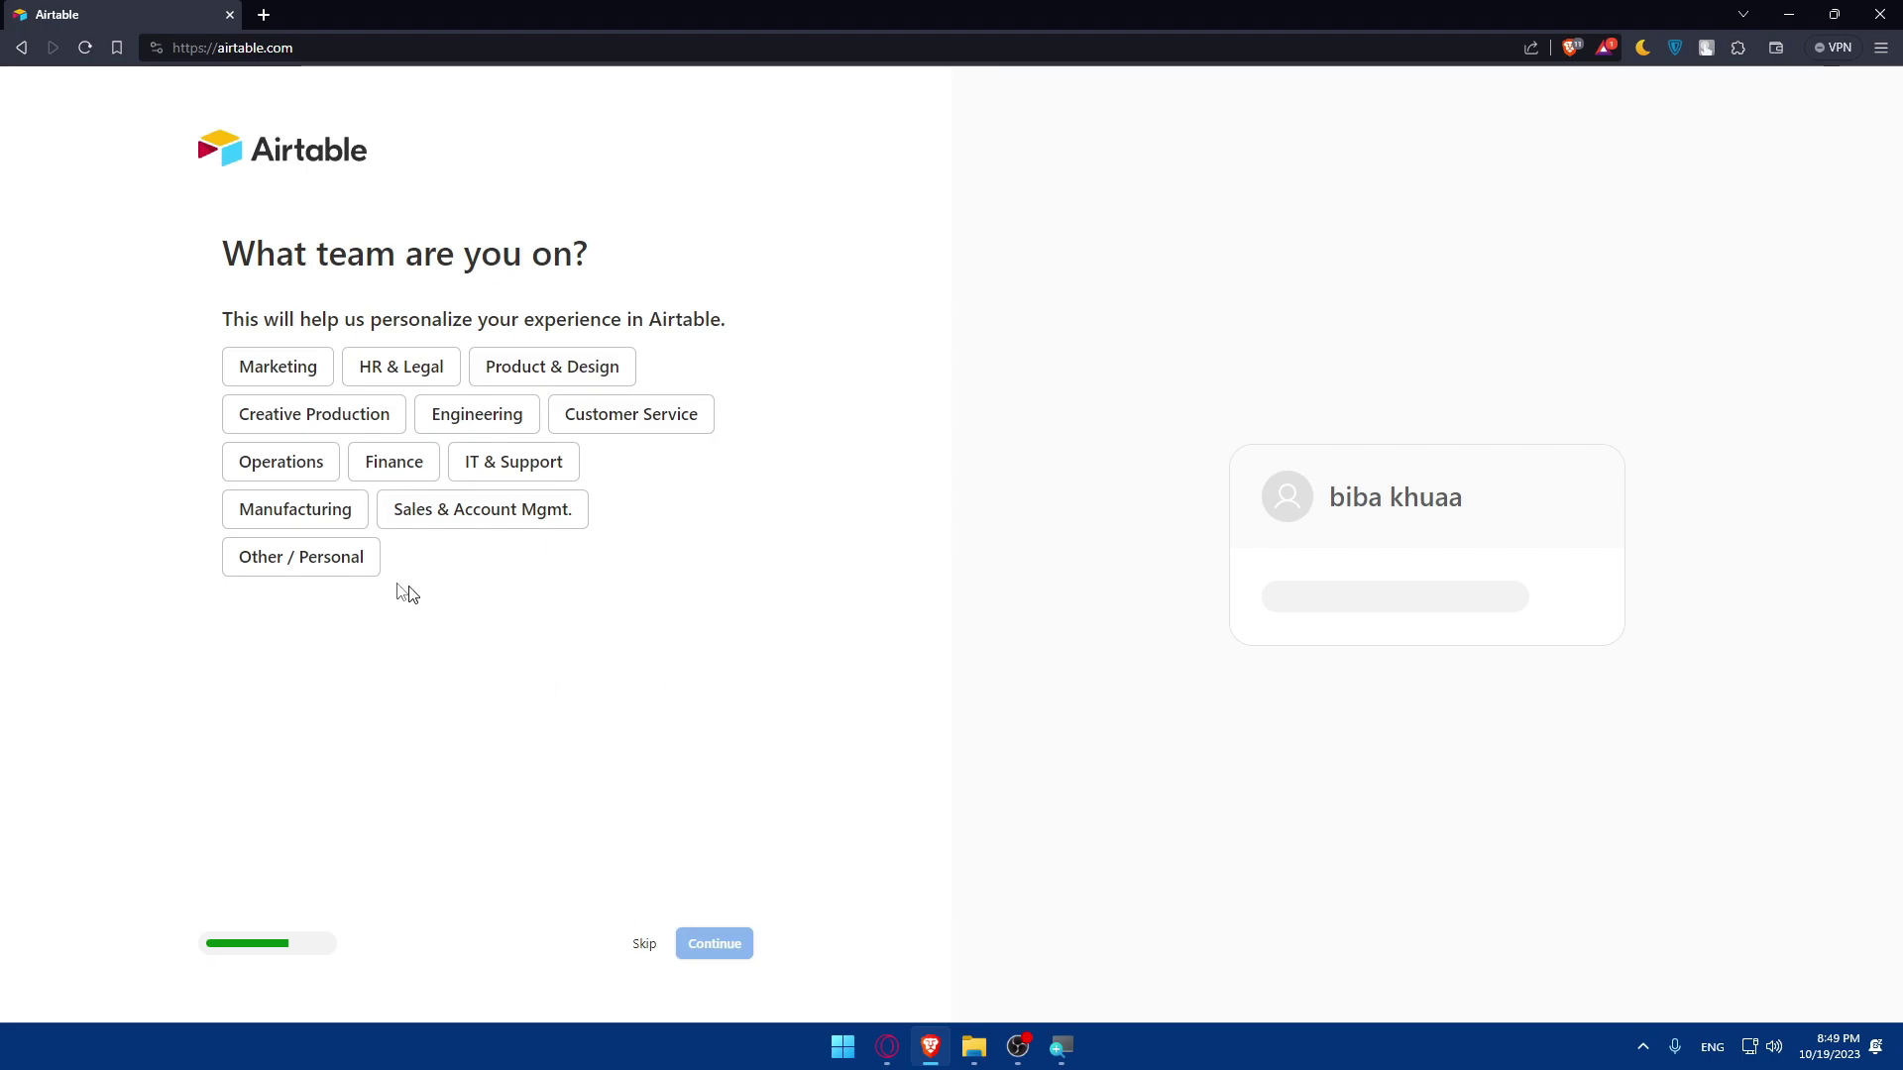
# Step: Choose Other / Personal as the team, skip inviting coworkers, and dismiss the invite banner
pyautogui.click(287, 573)
pyautogui.click(738, 946)
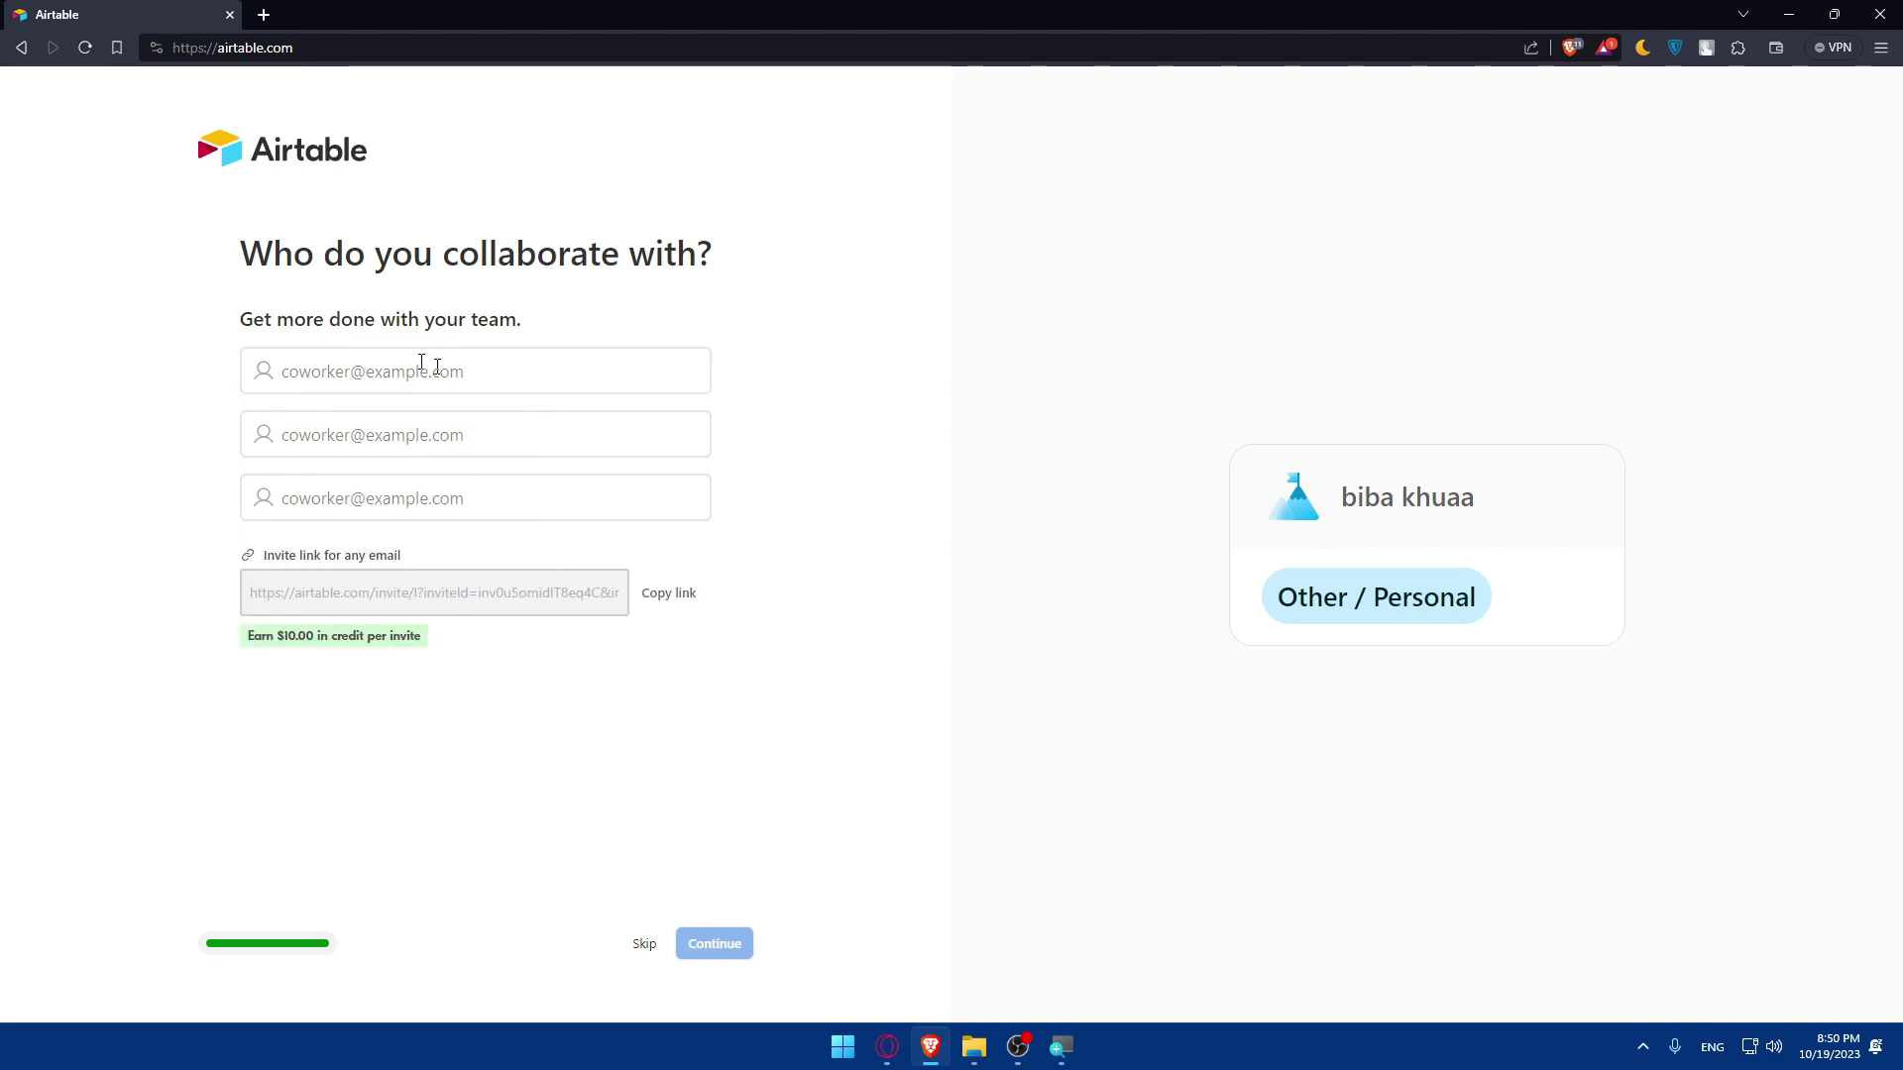
pyautogui.click(645, 946)
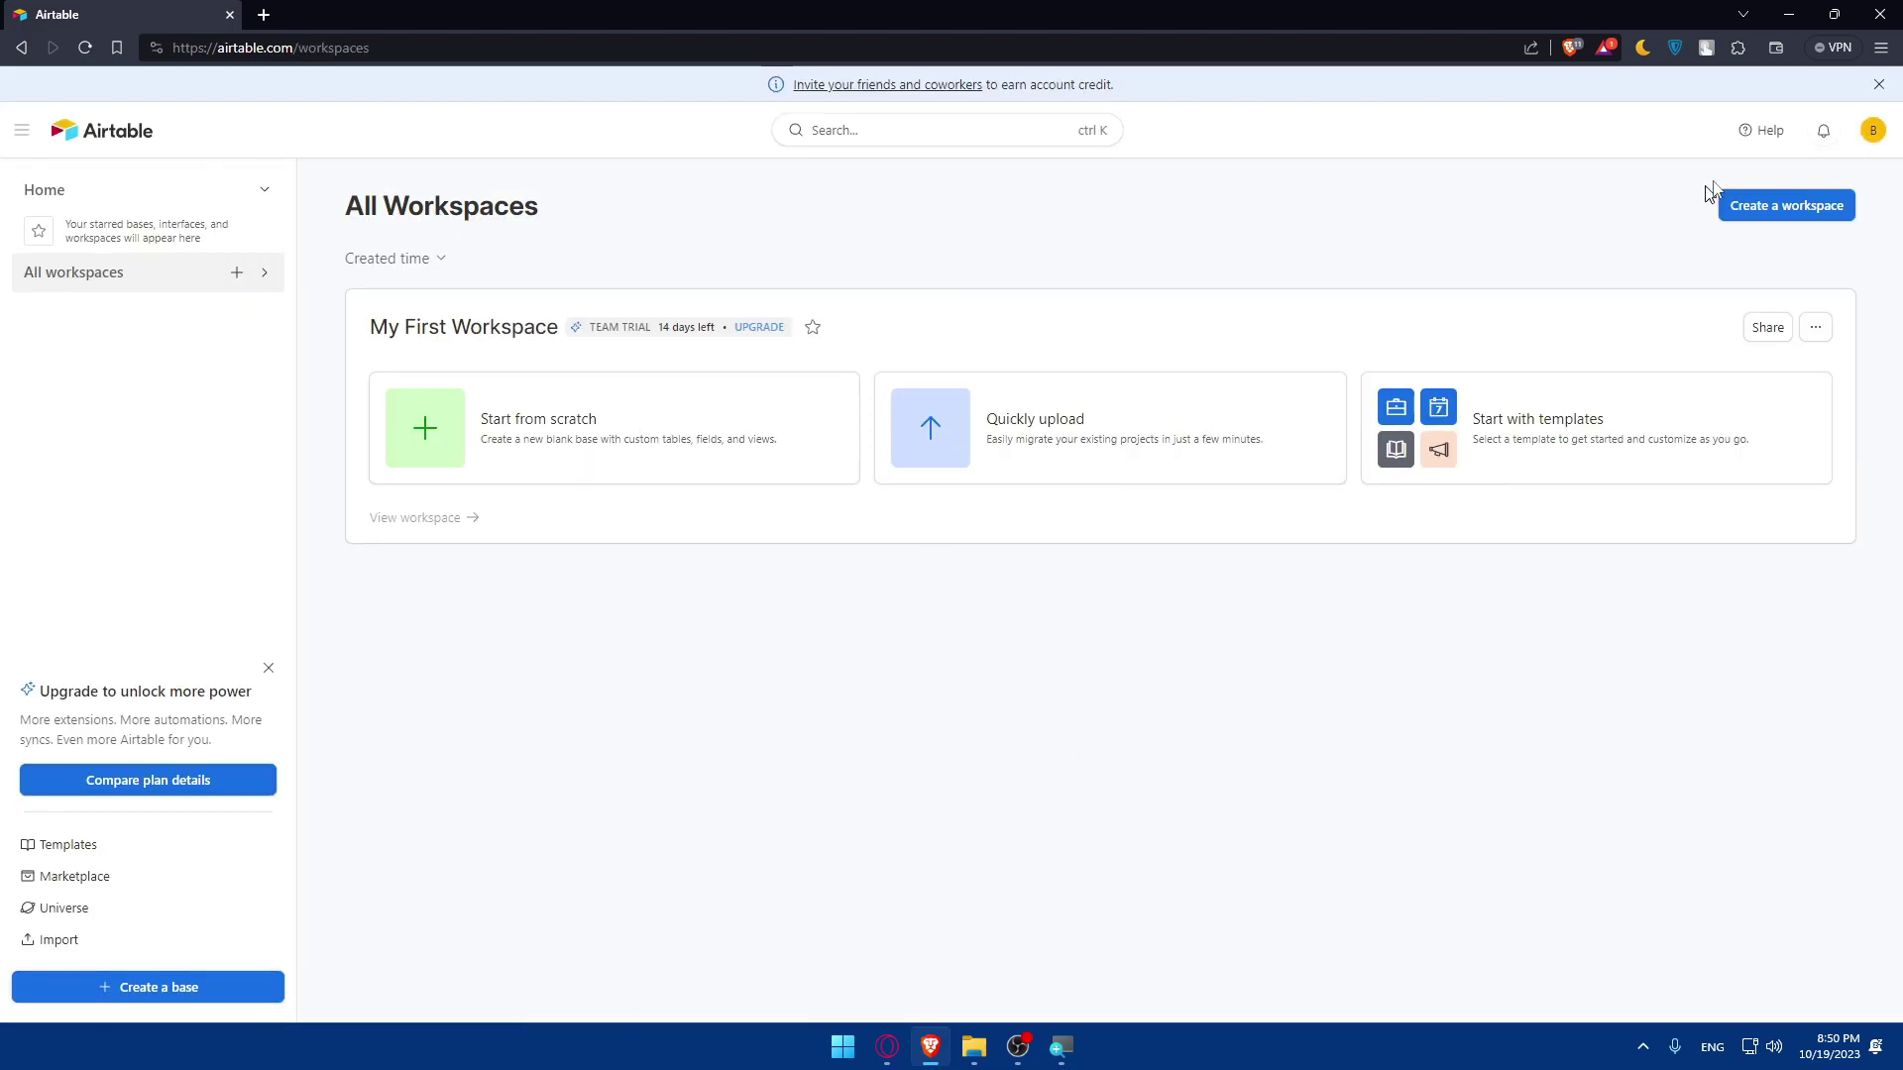
pyautogui.click(1880, 83)
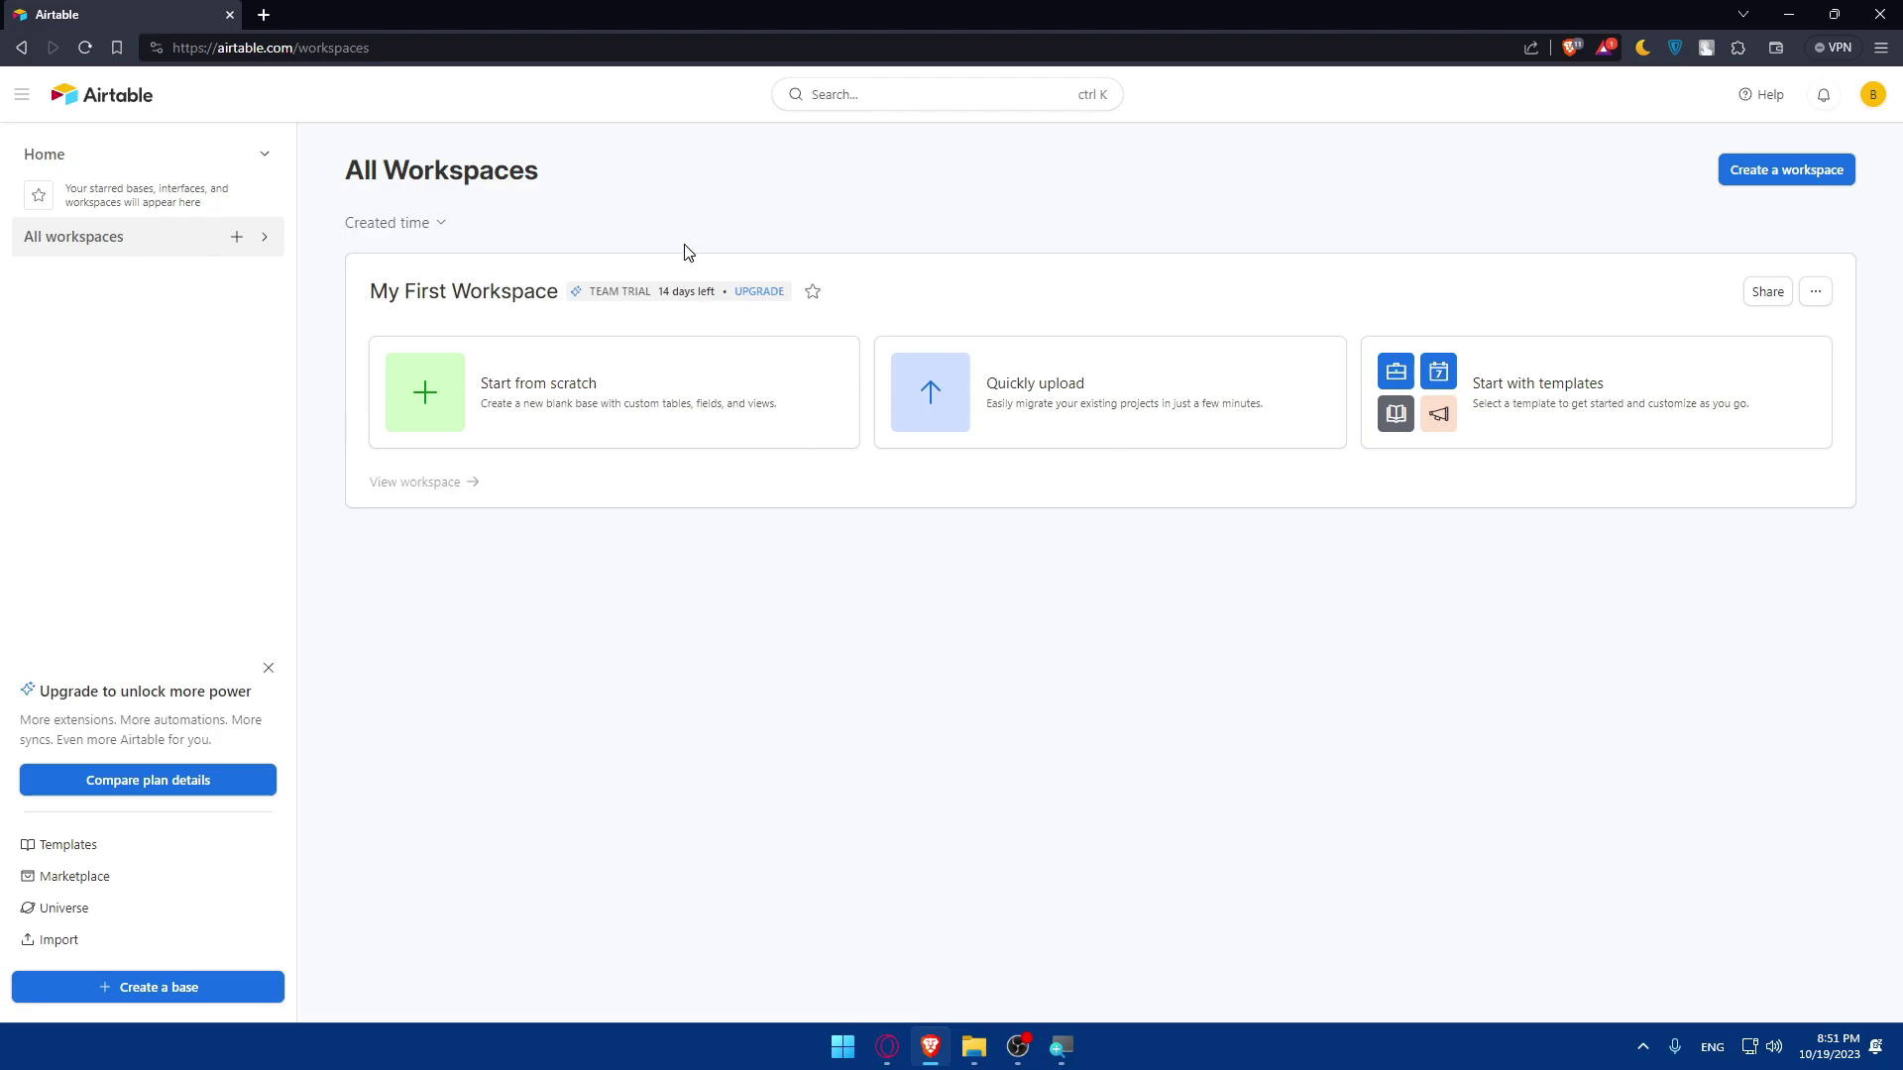
# Step: Load squarespace.com in a new browser tab
pyautogui.click(264, 15)
pyautogui.write('s')
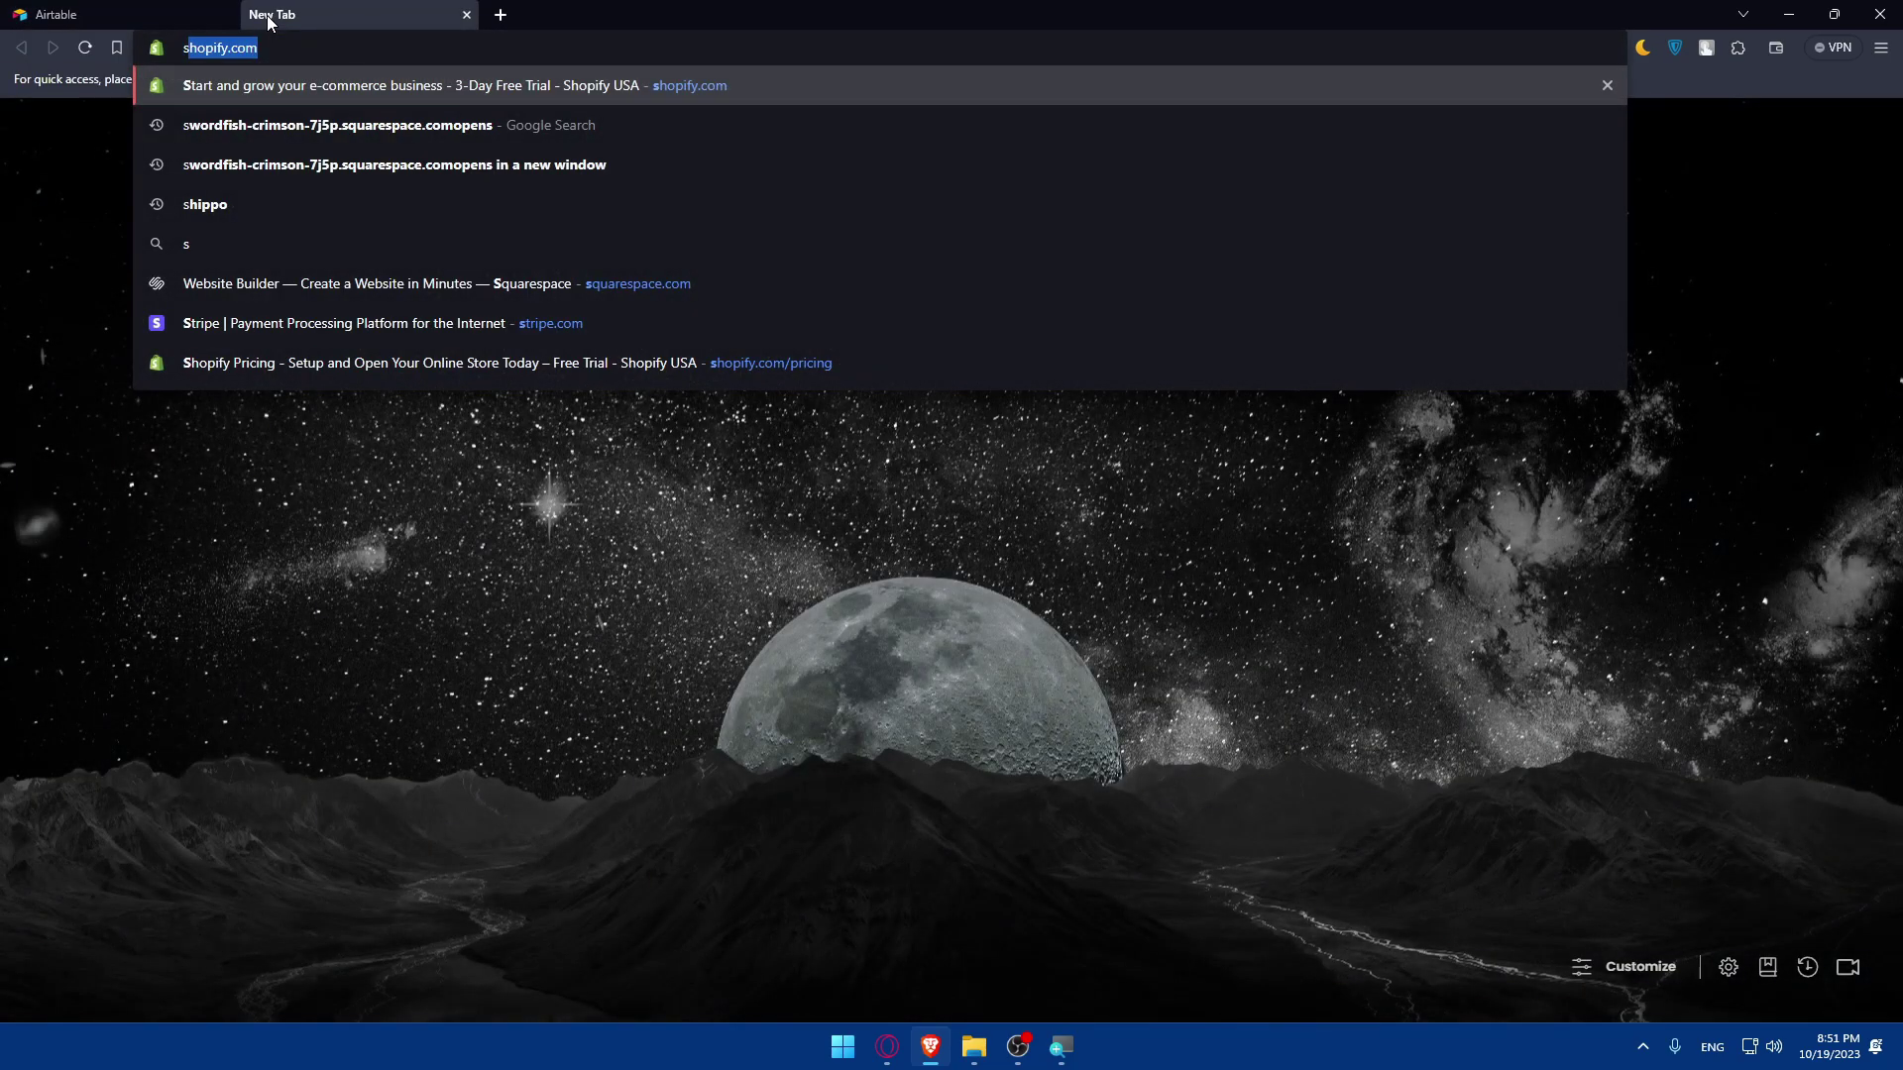
pyautogui.write('qau')
pyautogui.press('Return')
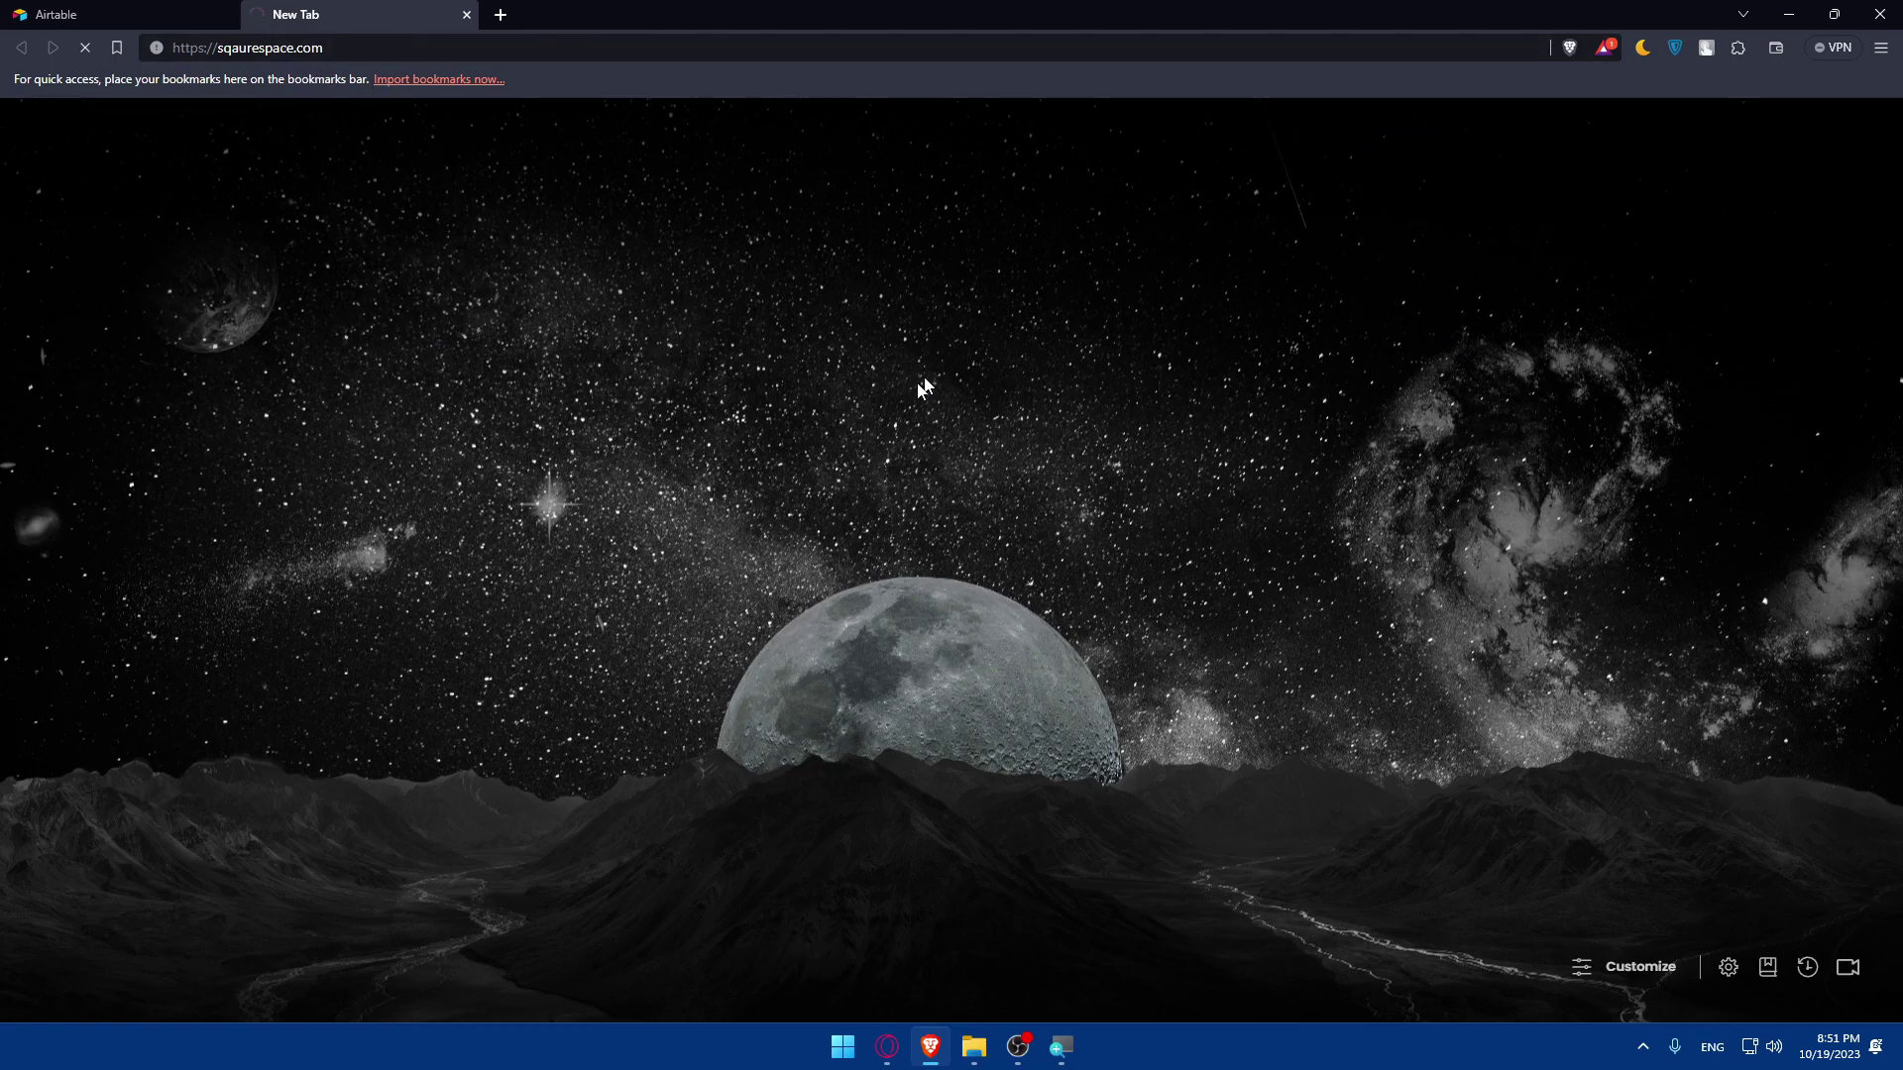
pyautogui.click(266, 47)
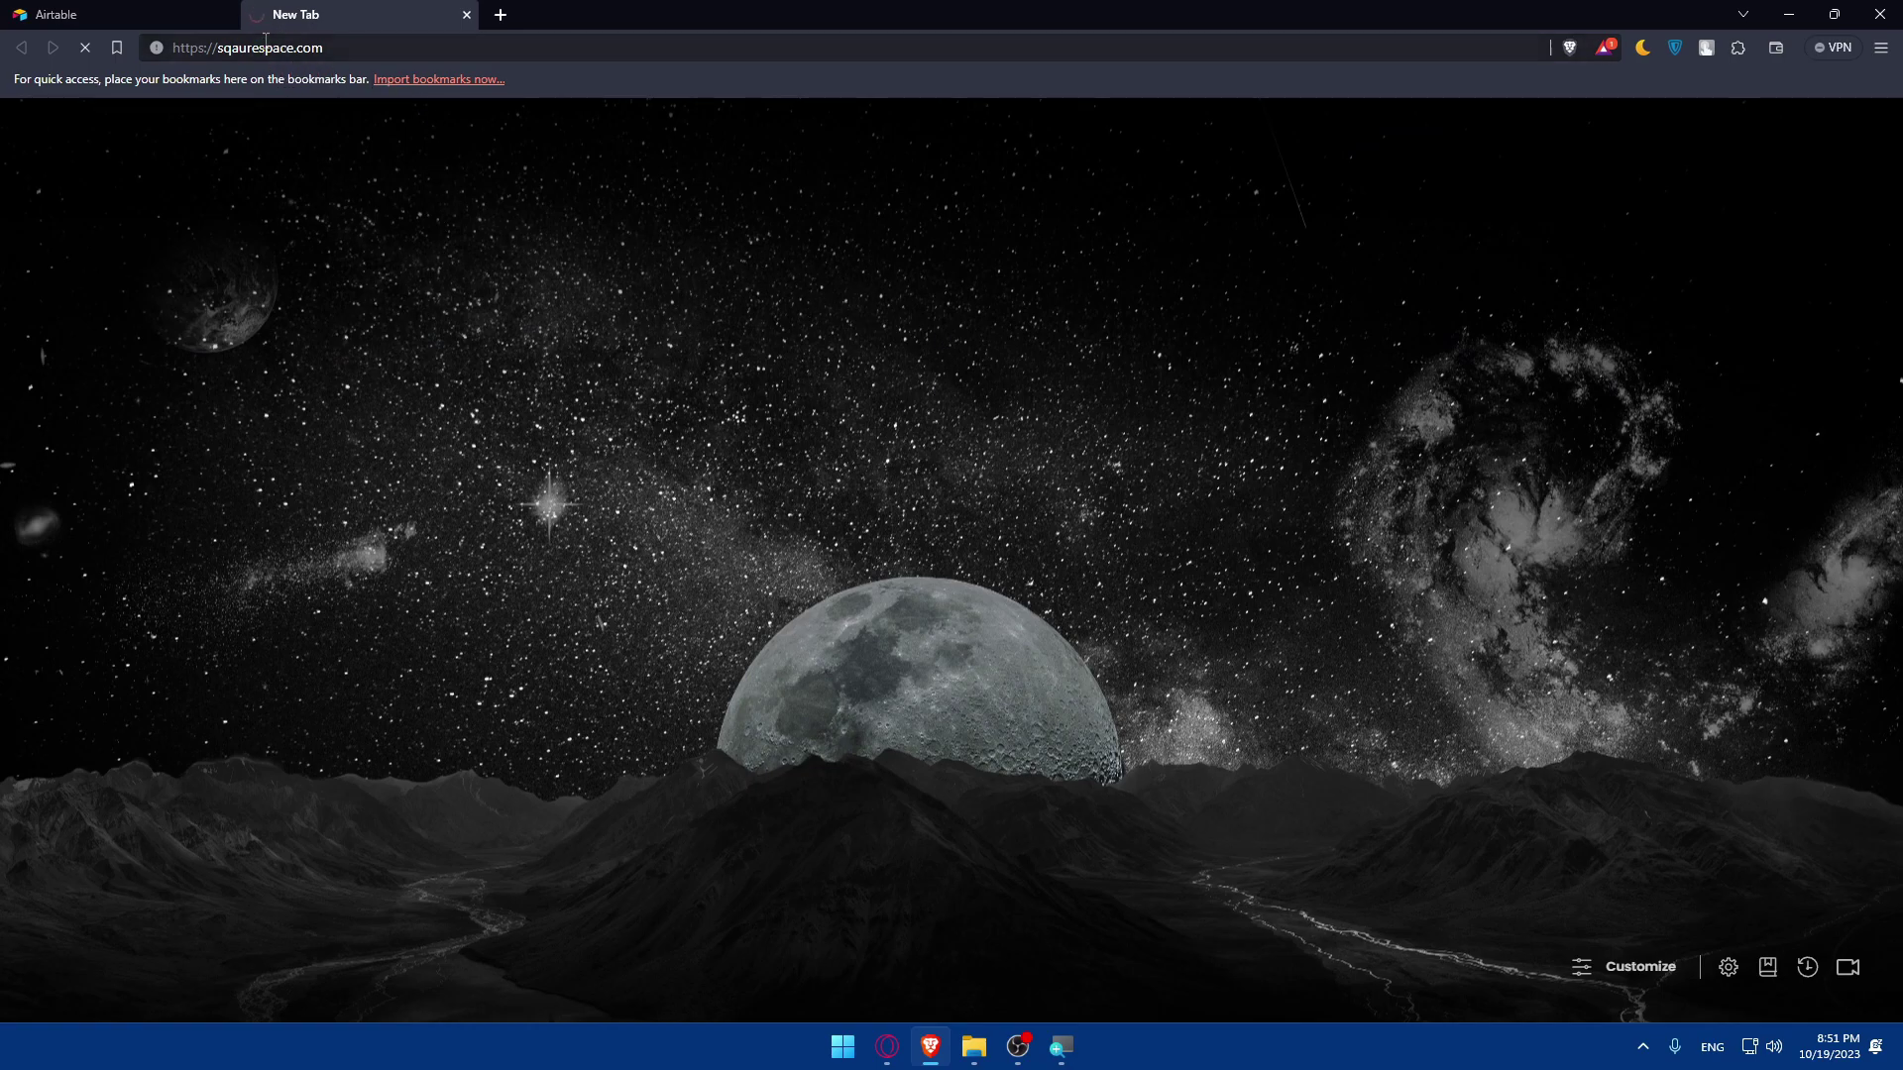
pyautogui.write('squa')
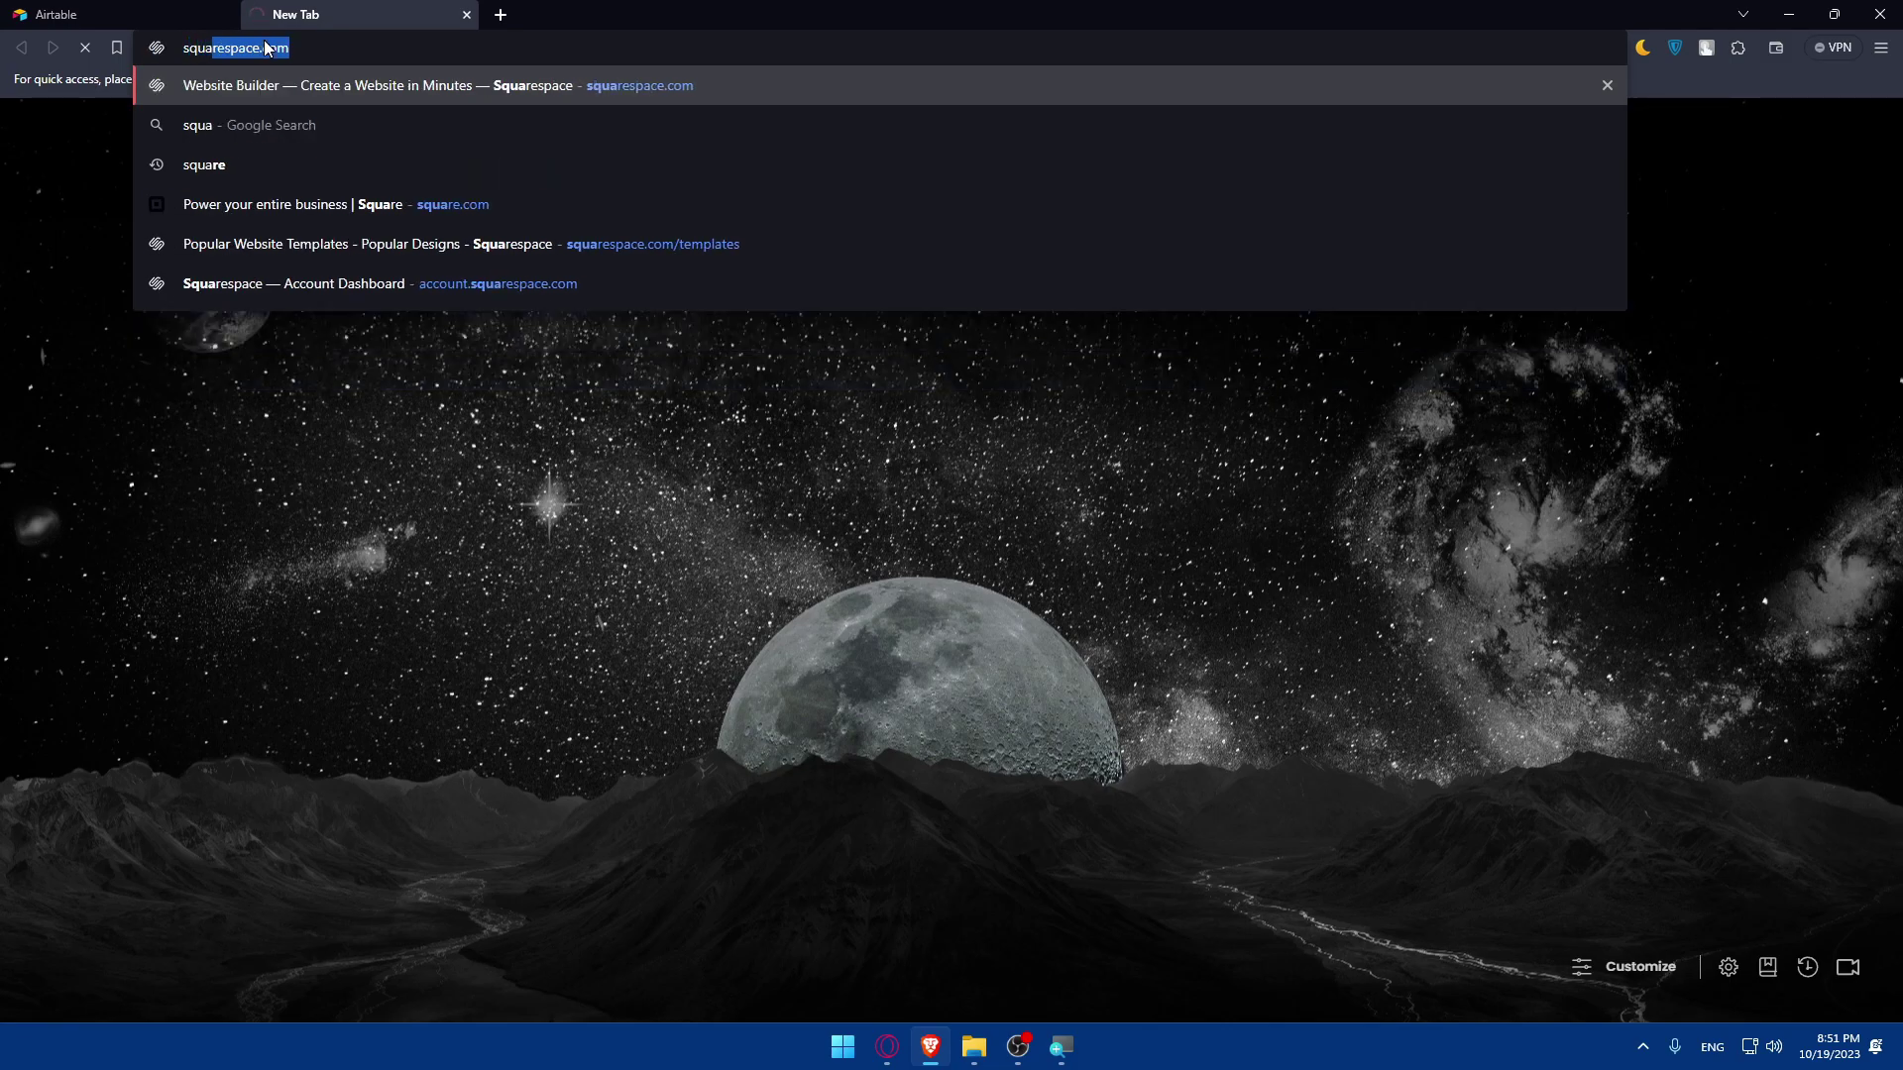
pyautogui.press('Return')
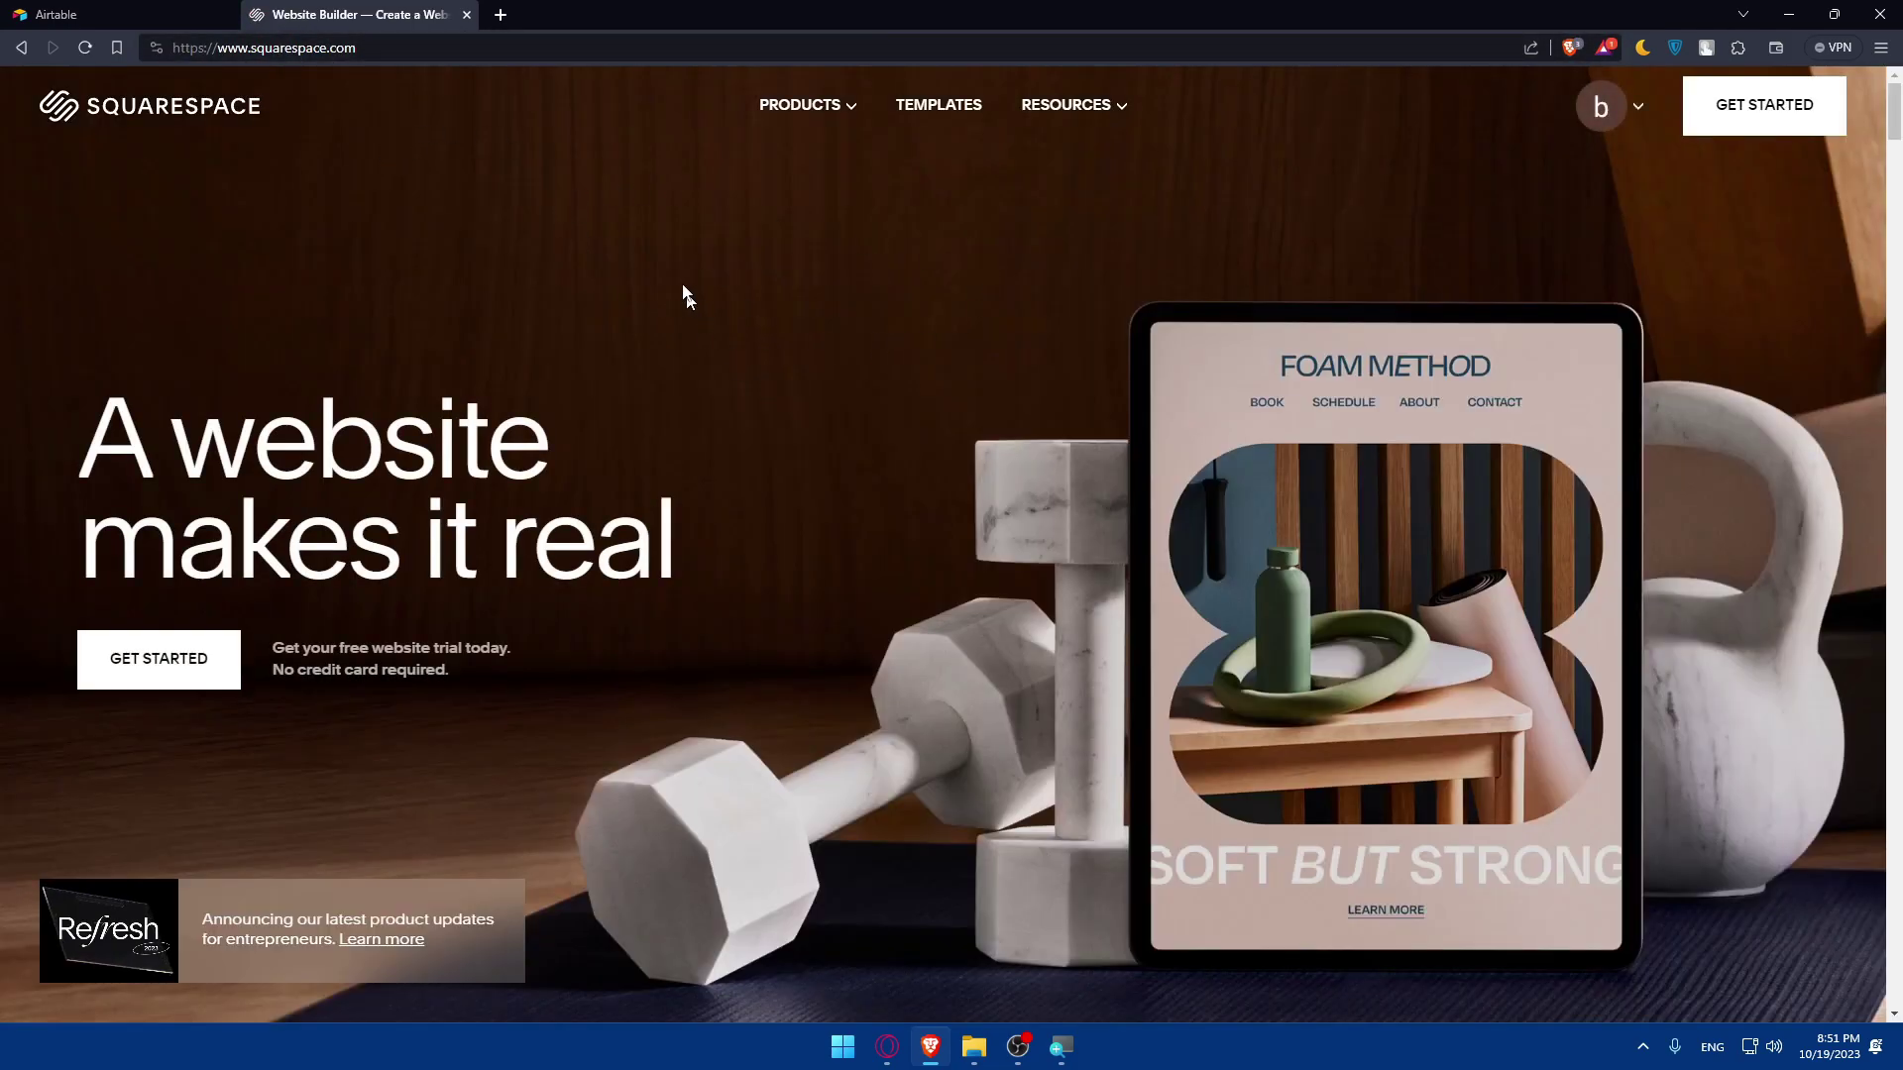
# Step: Scroll the Squarespace homepage, then open the Account Dashboard from the avatar menu
pyautogui.scroll(-2, 823, 488)
pyautogui.scroll(-5, 1052, 470)
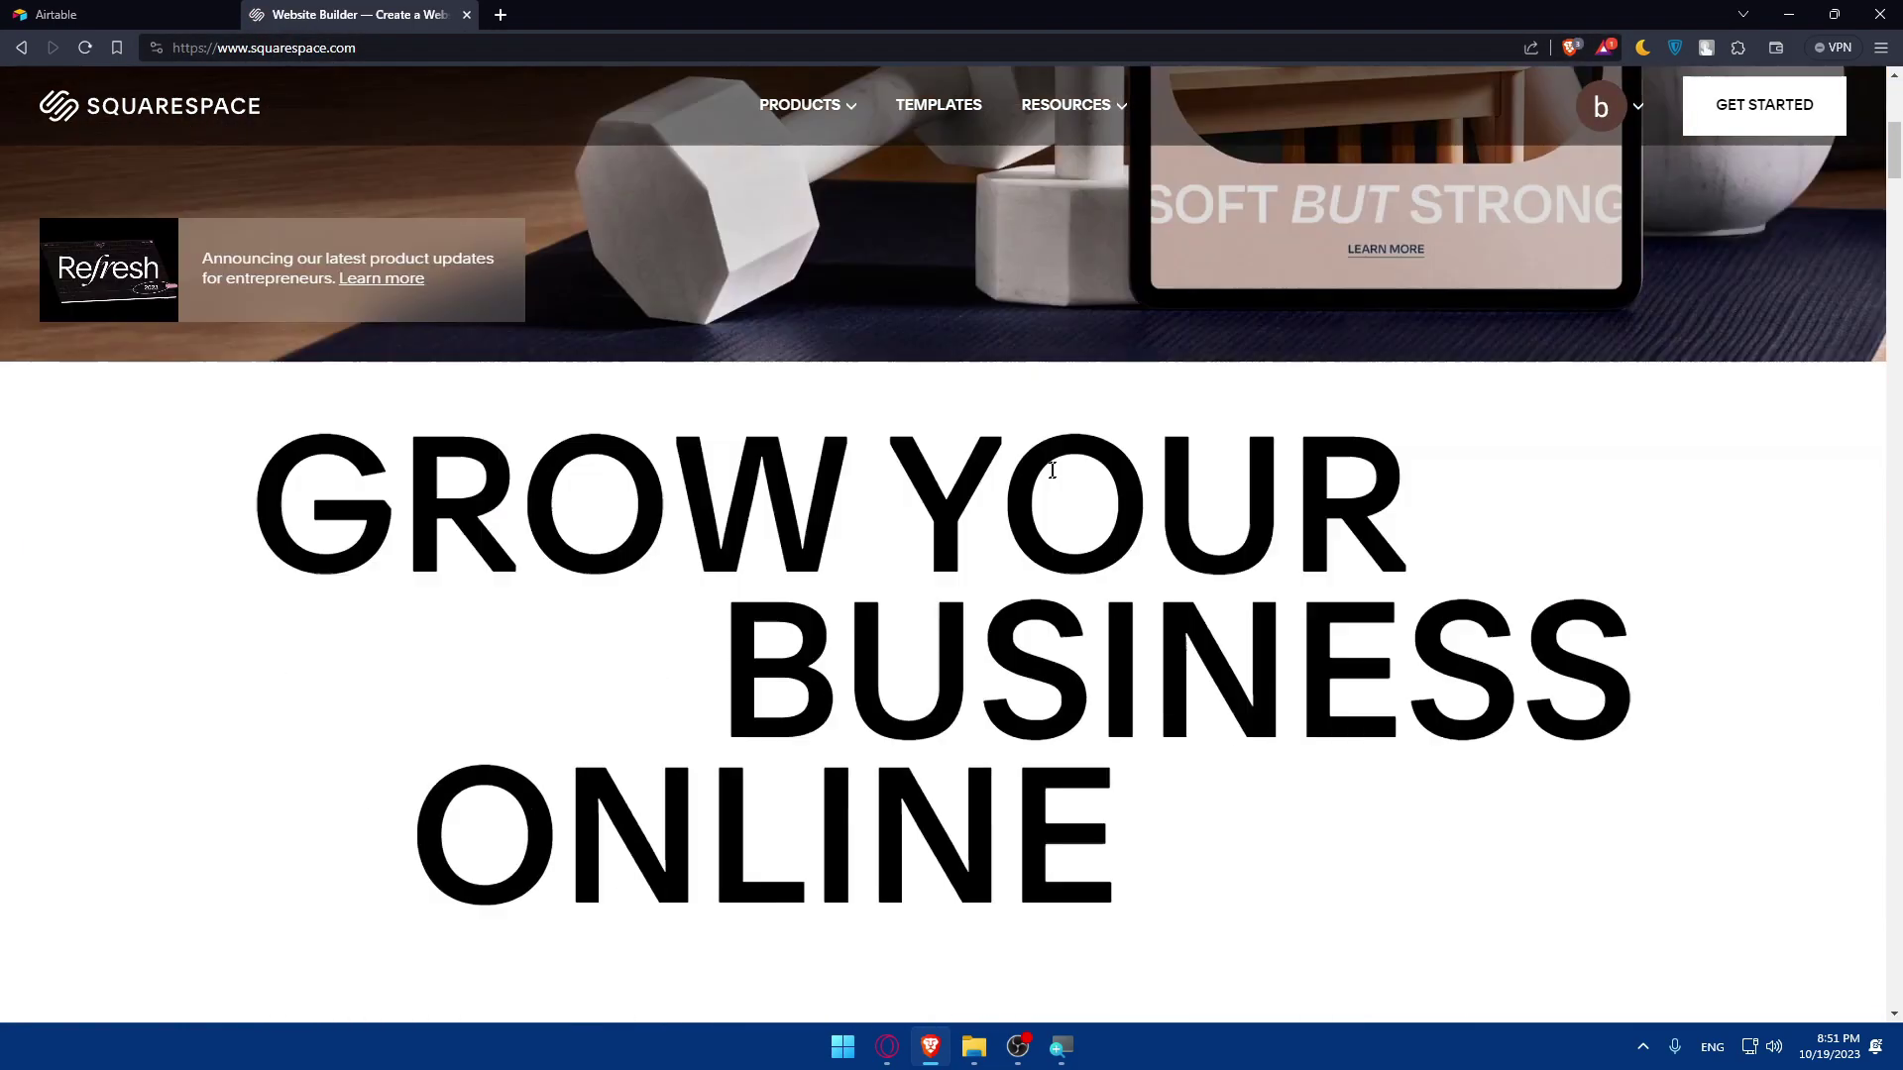
pyautogui.scroll(-5, 1052, 470)
pyautogui.scroll(-10, 1043, 485)
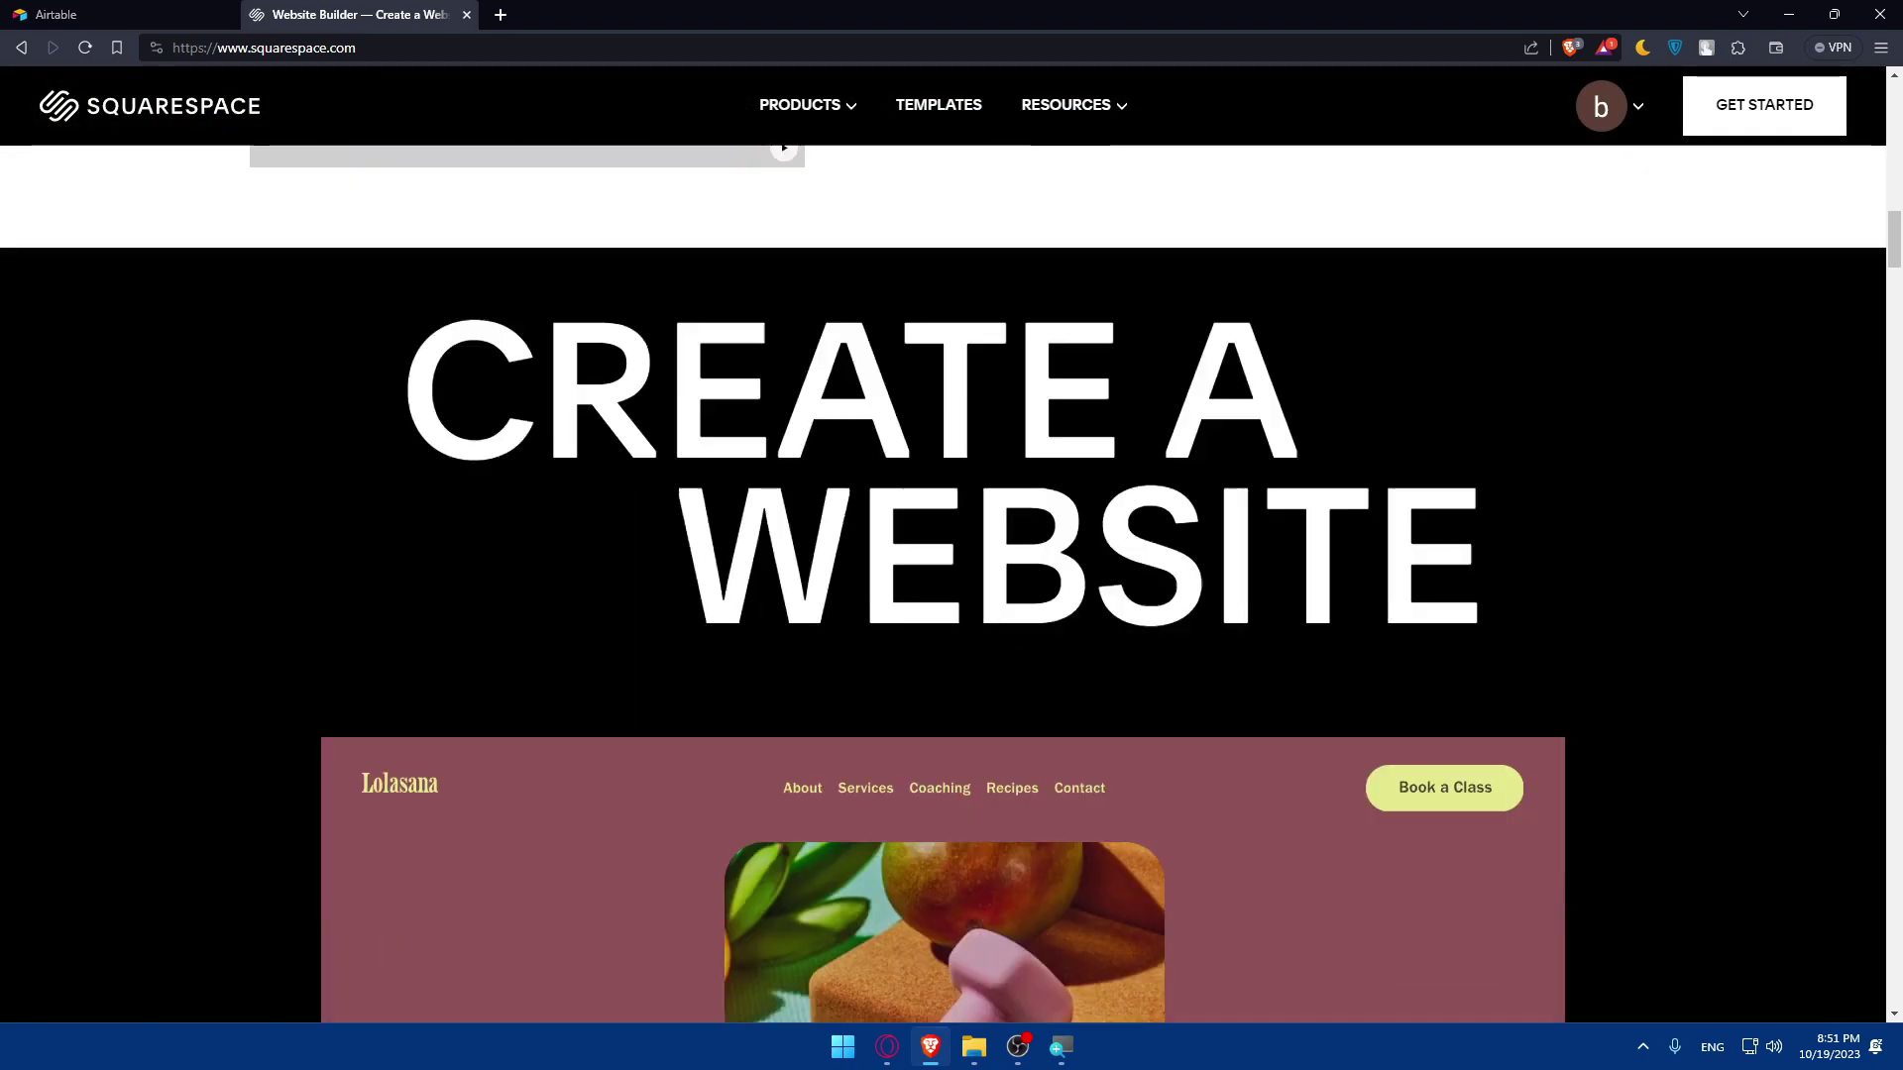
pyautogui.scroll(10, 1042, 480)
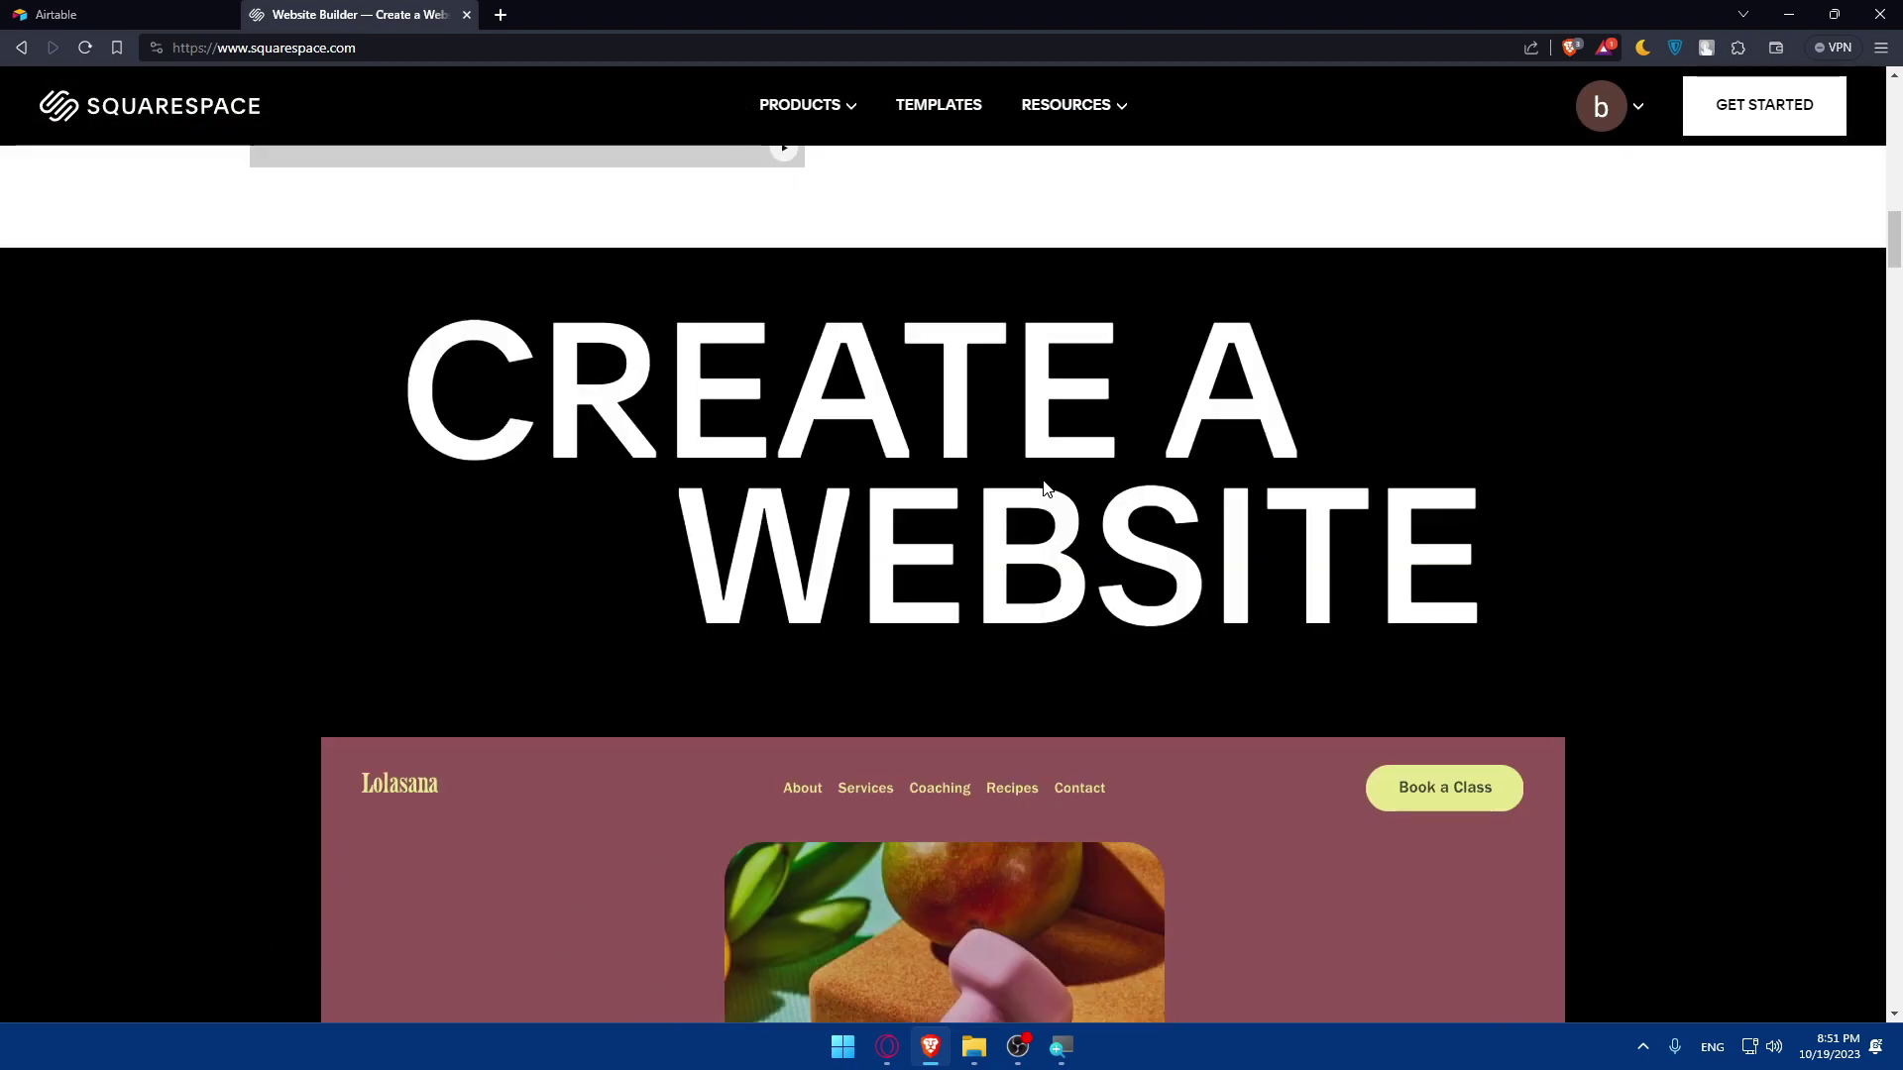
pyautogui.scroll(-5, 1043, 484)
pyautogui.scroll(-5, 1042, 492)
pyautogui.scroll(20, 1036, 515)
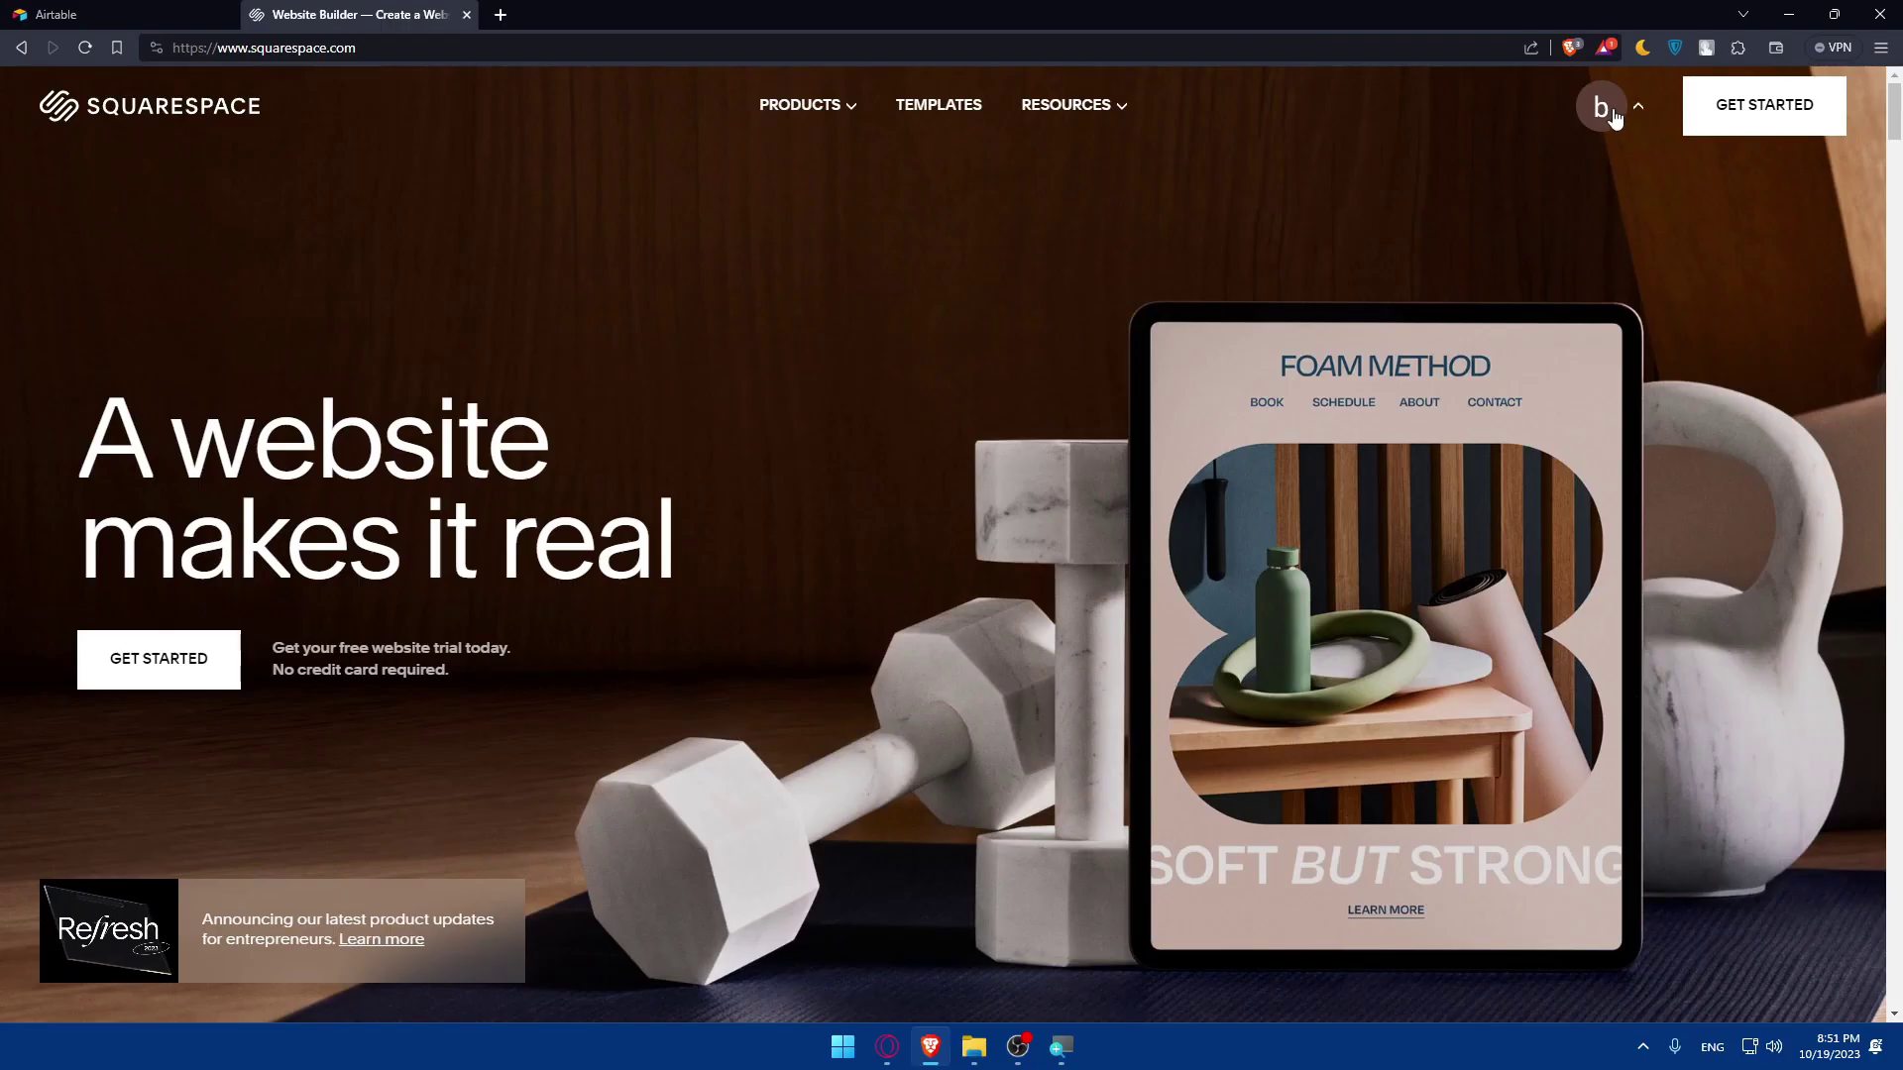
pyautogui.click(1297, 216)
pyautogui.click(1575, 256)
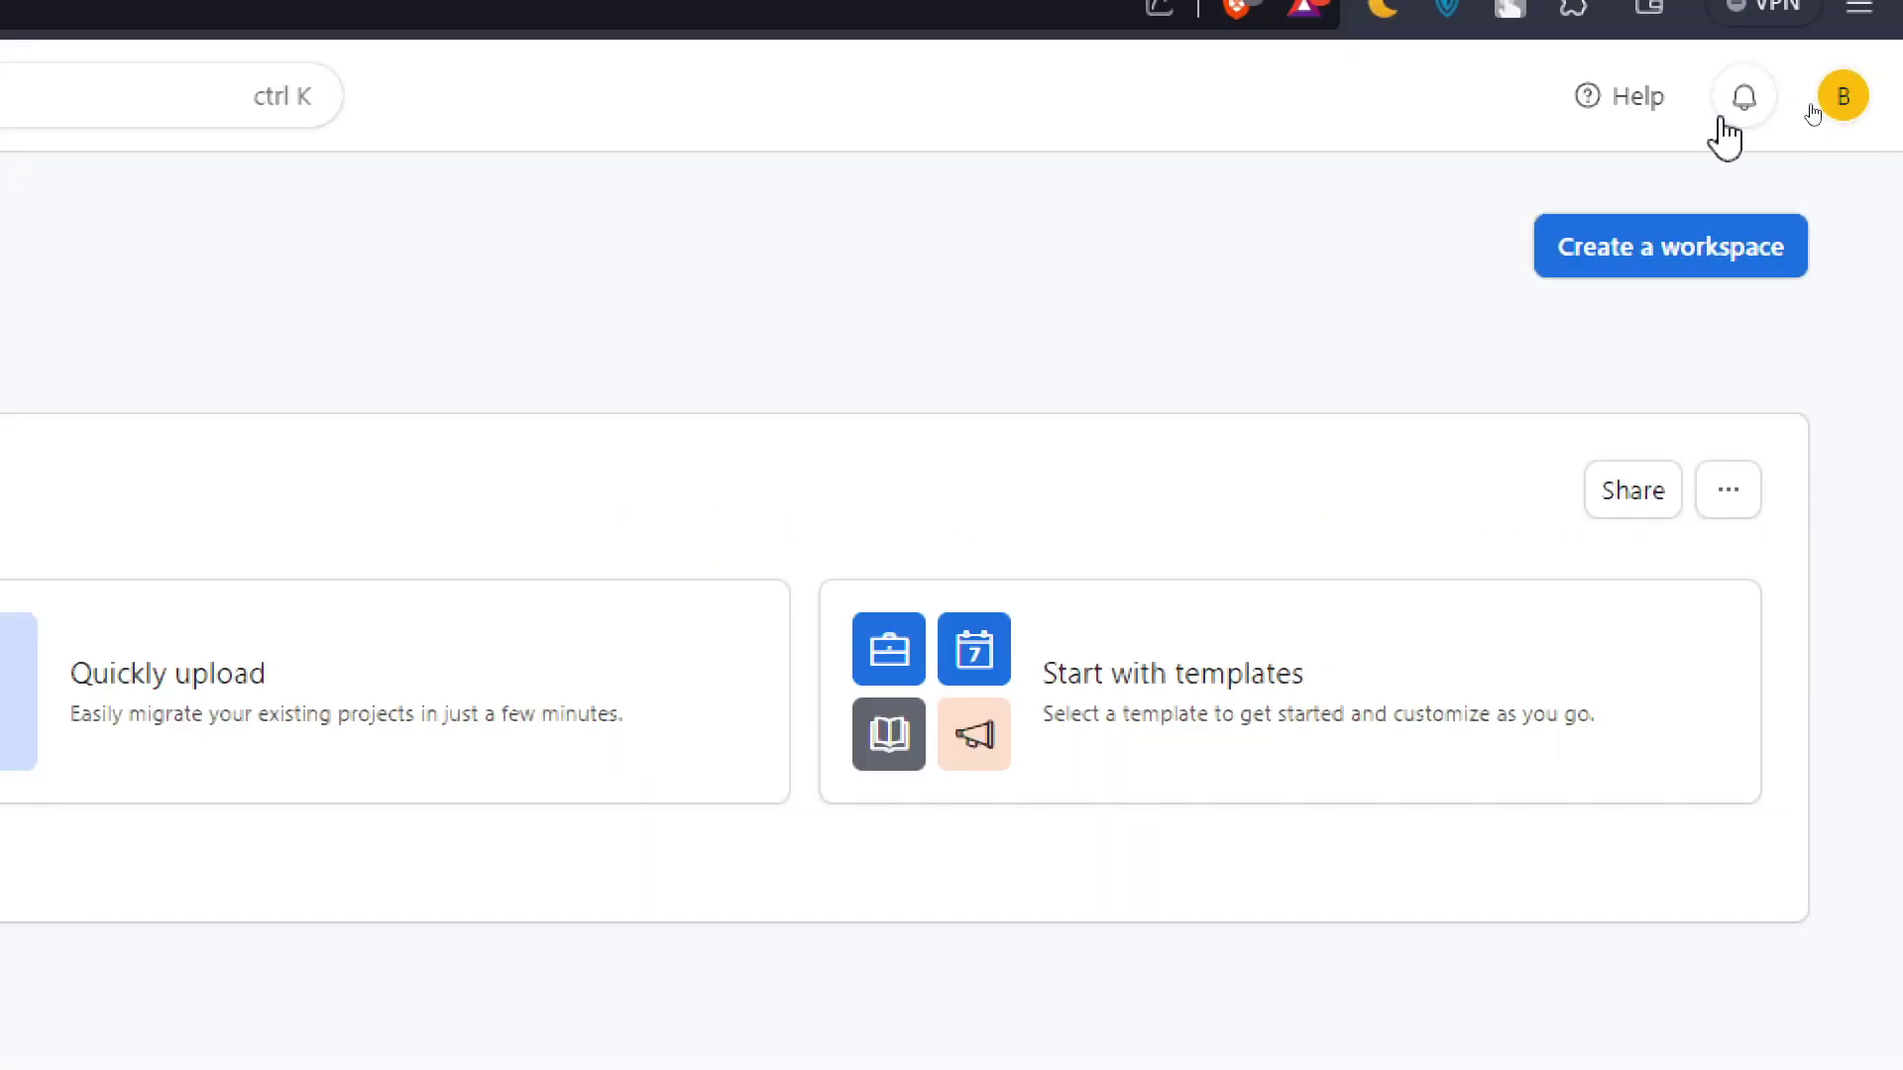
# Step: Check both tabs of Airtable's Integrations settings, which show no connected accounts
pyautogui.click(1844, 96)
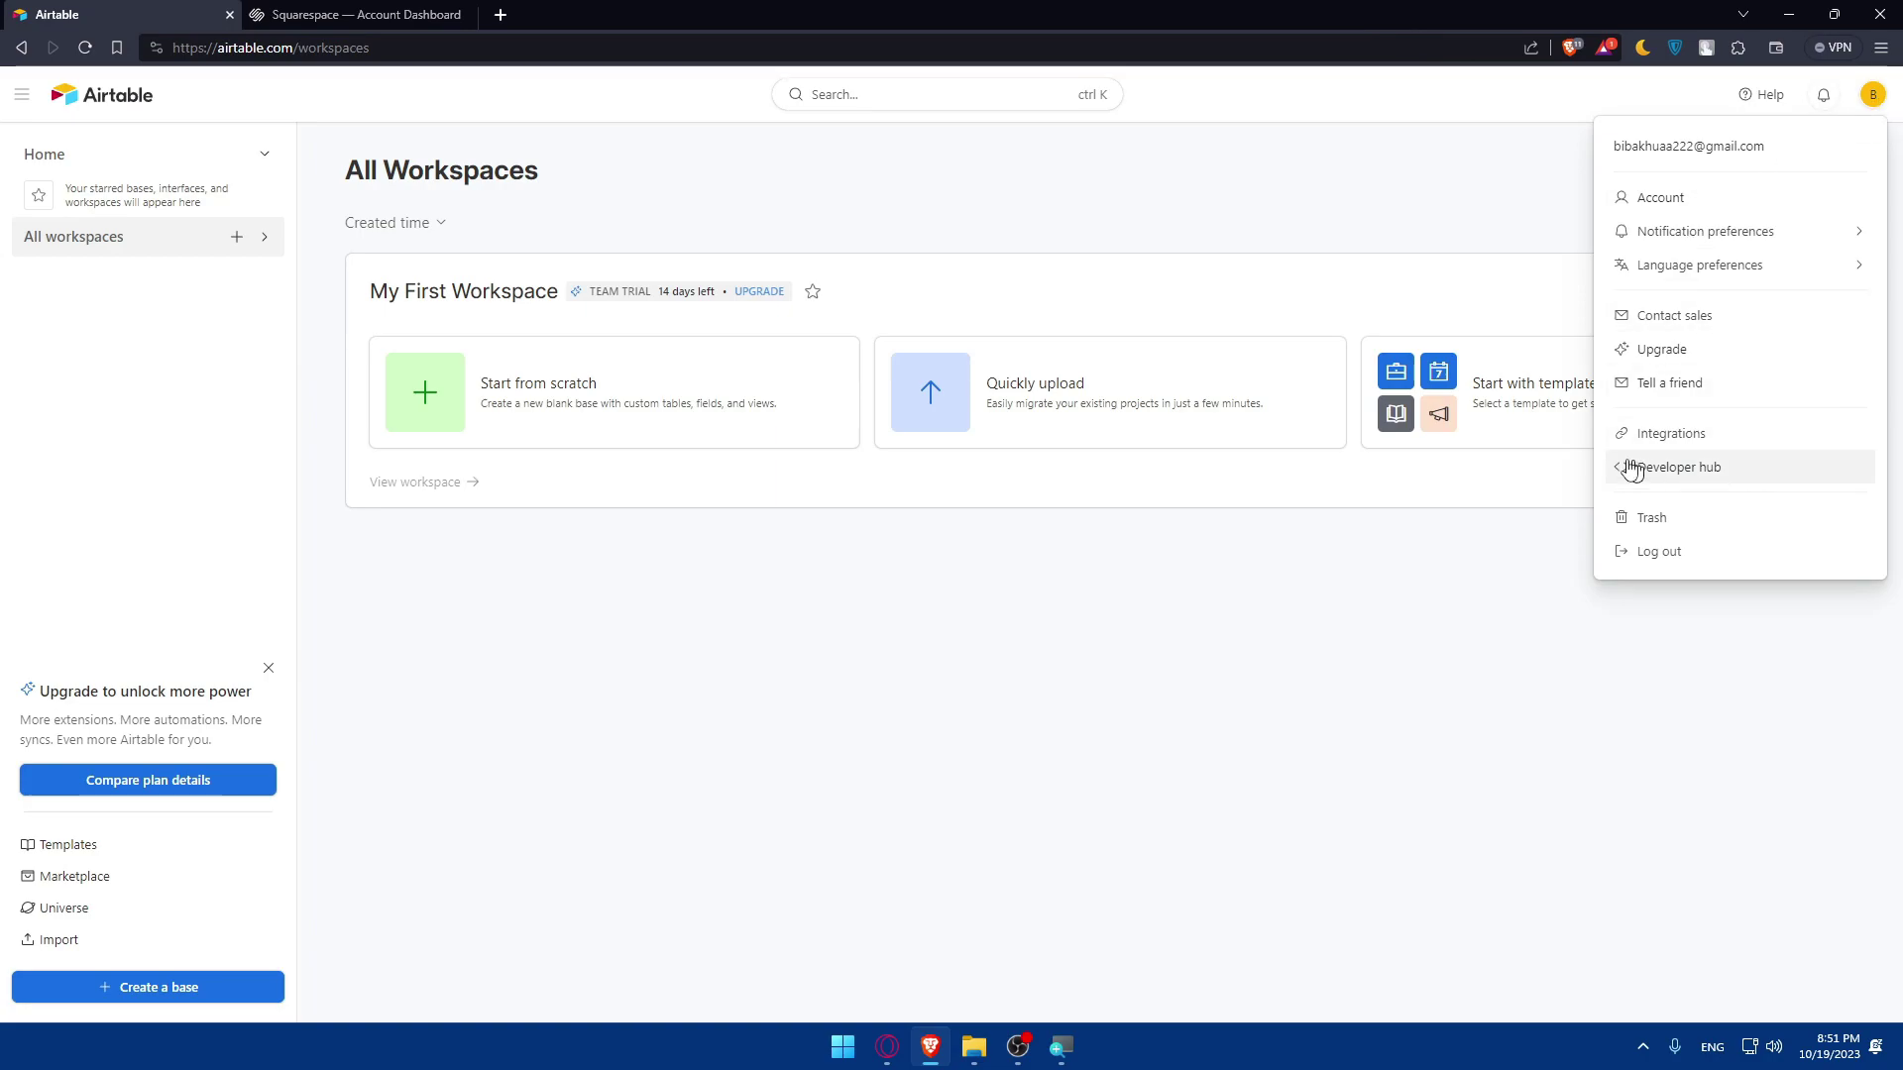
pyautogui.click(1674, 446)
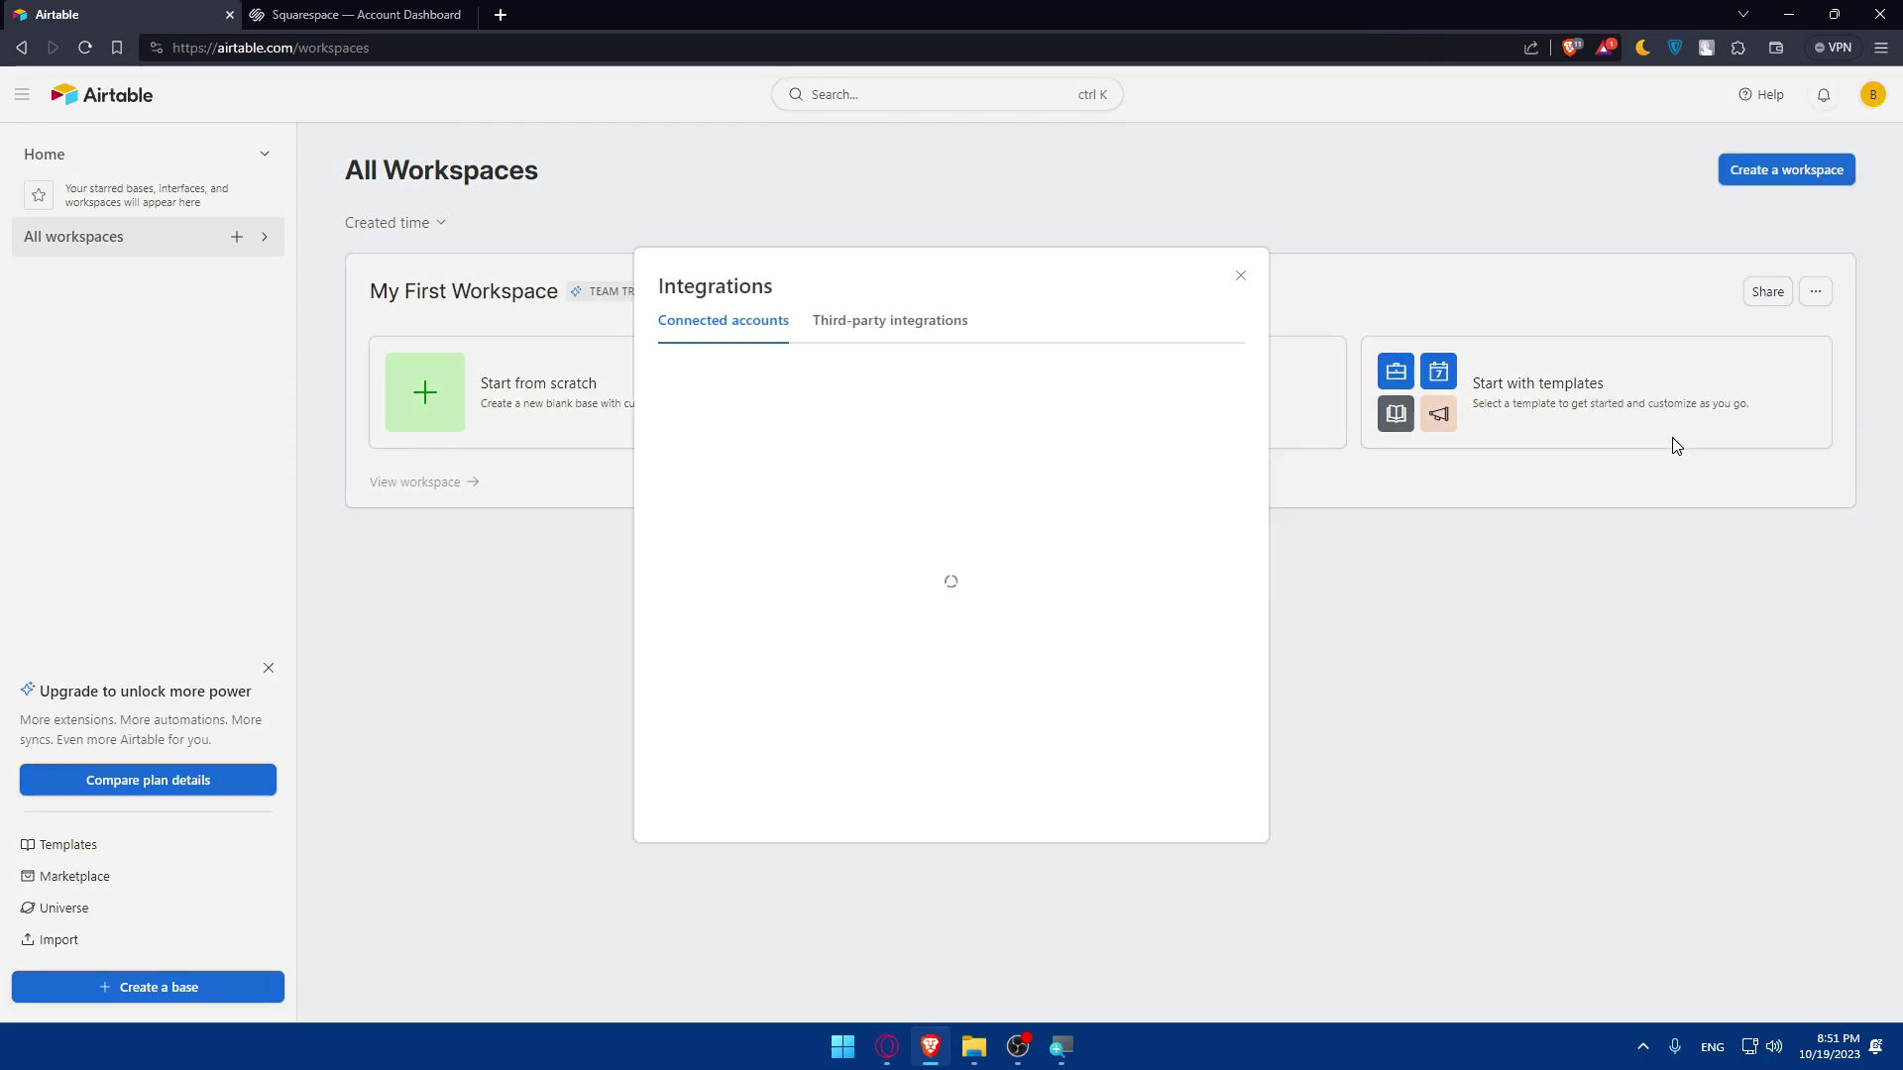
pyautogui.click(881, 342)
pyautogui.click(738, 327)
pyautogui.moveTo(653, 374); pyautogui.dragTo(852, 359)
pyautogui.click(853, 359)
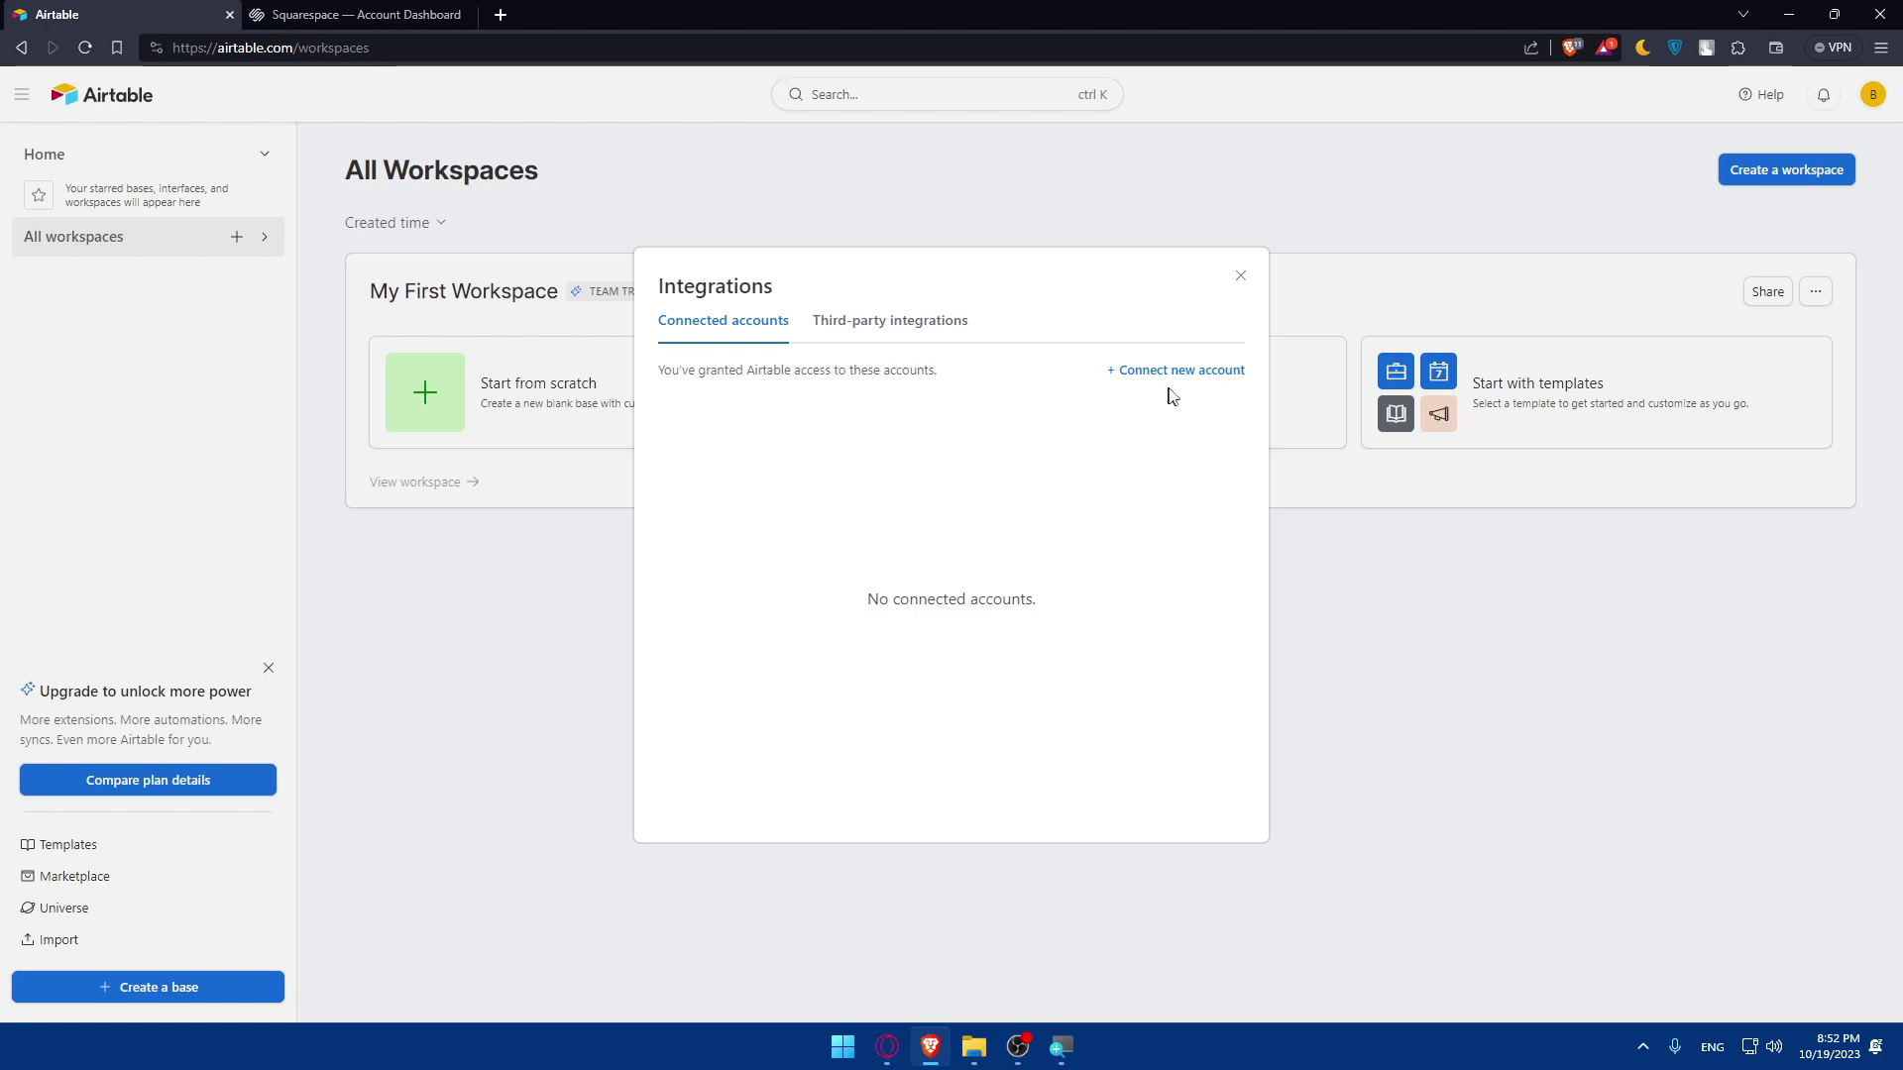
pyautogui.moveTo(810, 590); pyautogui.dragTo(1120, 594)
pyautogui.click(1114, 569)
# Step: Browse the service grid under Connect new account, then close that dialog
pyautogui.click(1141, 373)
pyautogui.scroll(-5, 1080, 417)
pyautogui.scroll(-2, 1066, 475)
pyautogui.scroll(10, 1061, 518)
pyautogui.scroll(-3, 1019, 433)
pyautogui.scroll(-3, 1022, 464)
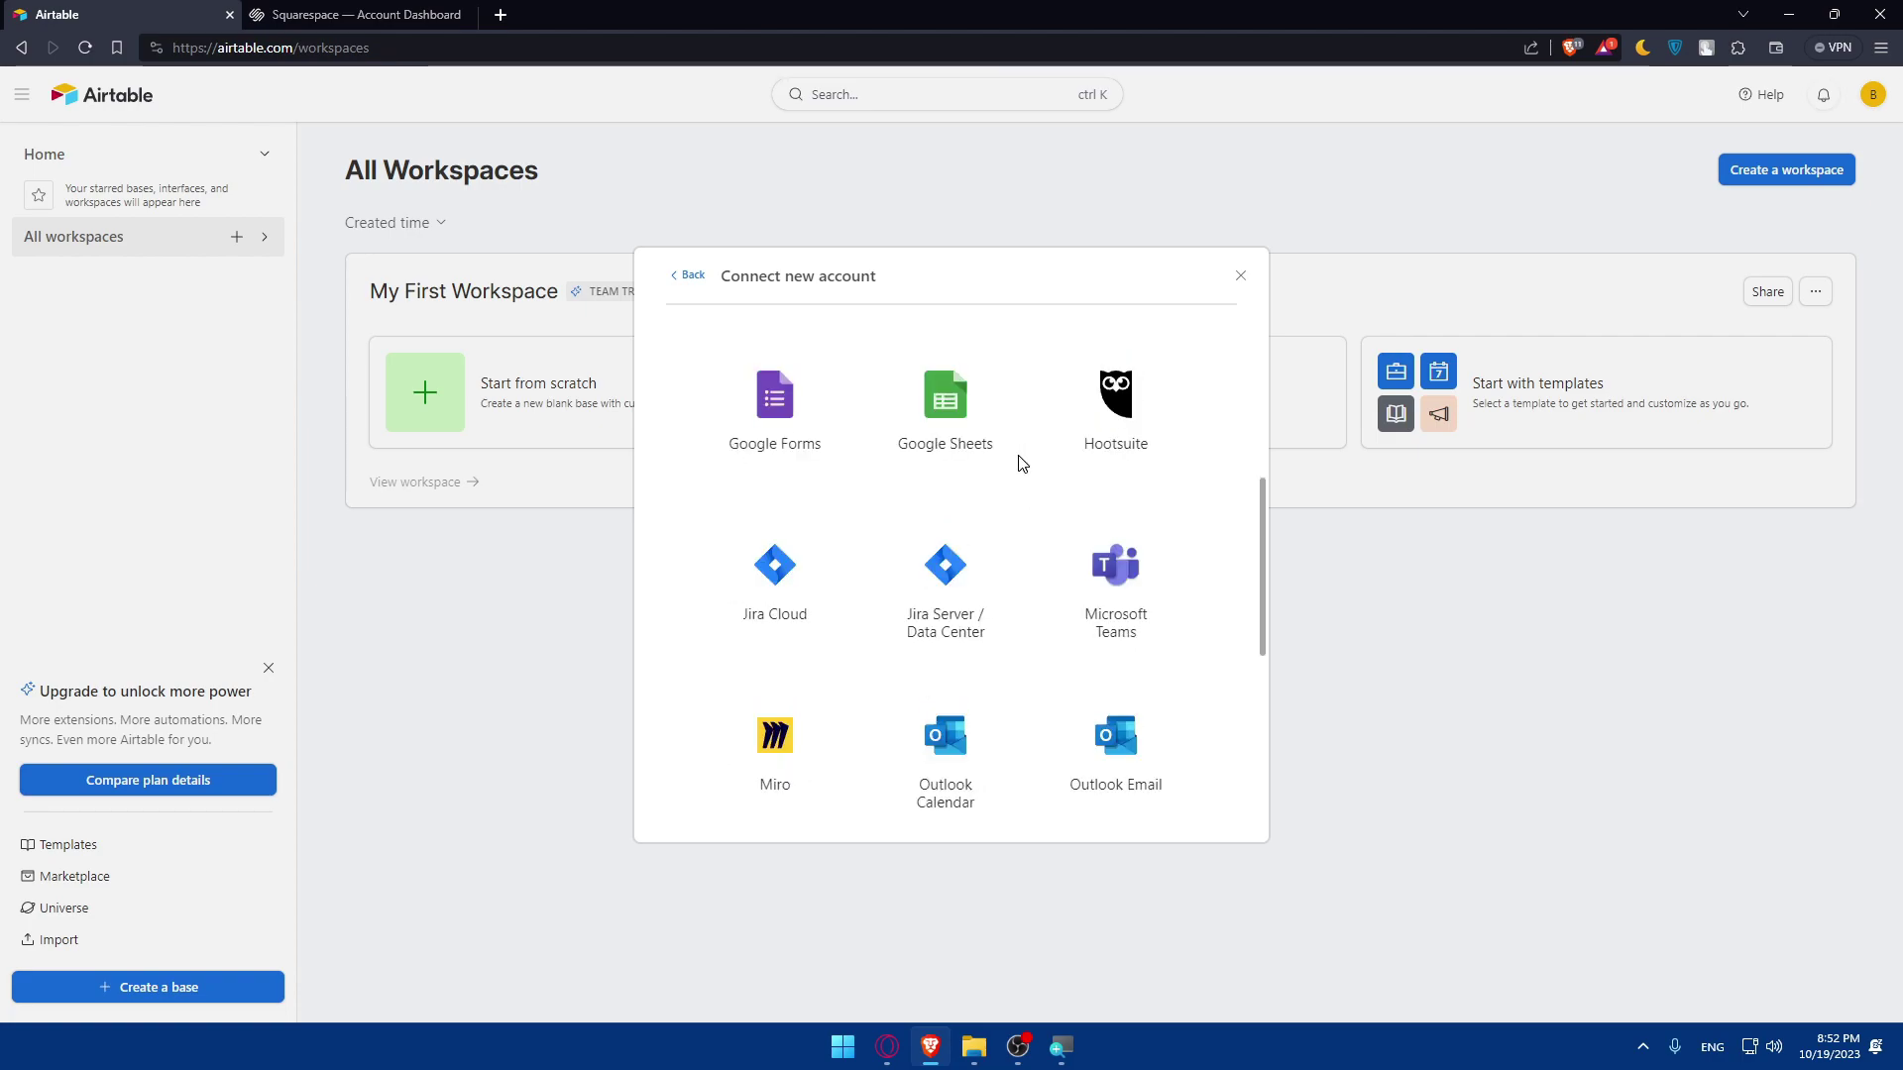
pyautogui.scroll(-3, 1022, 463)
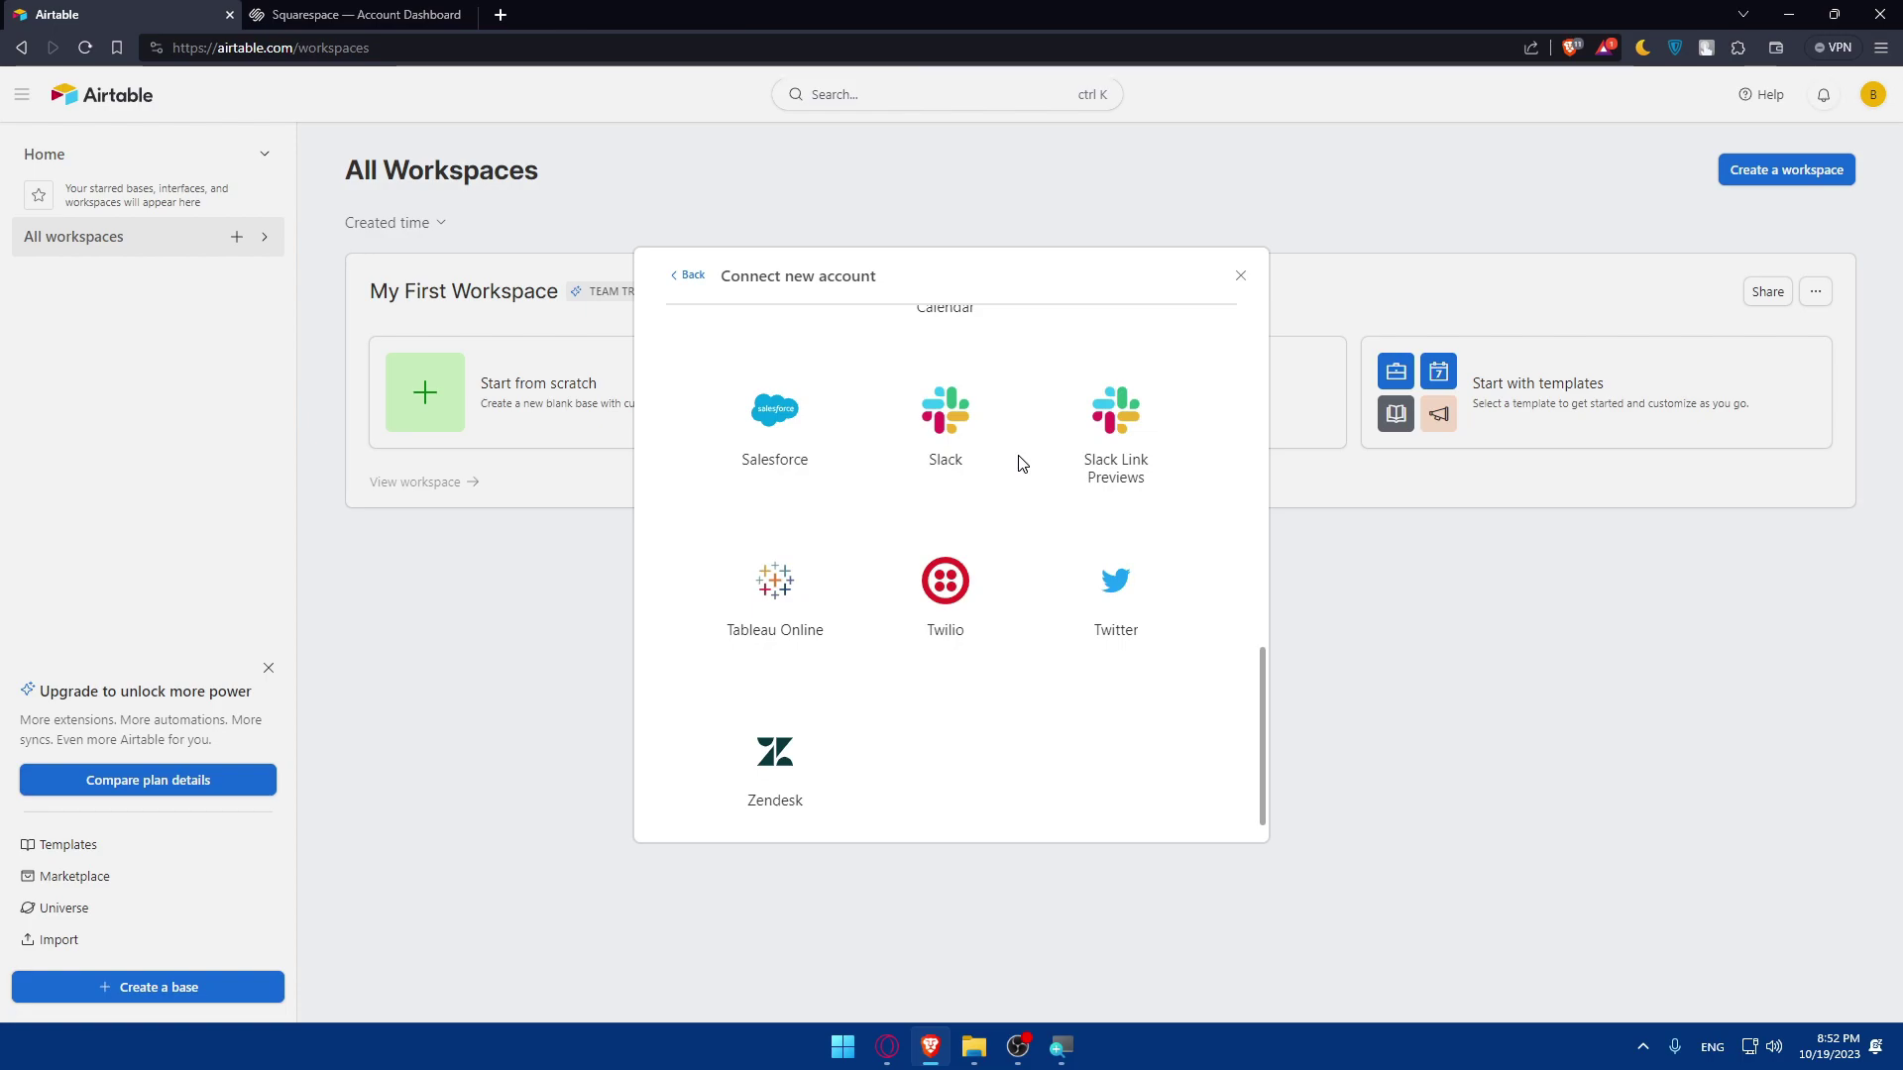
pyautogui.scroll(6, 829, 600)
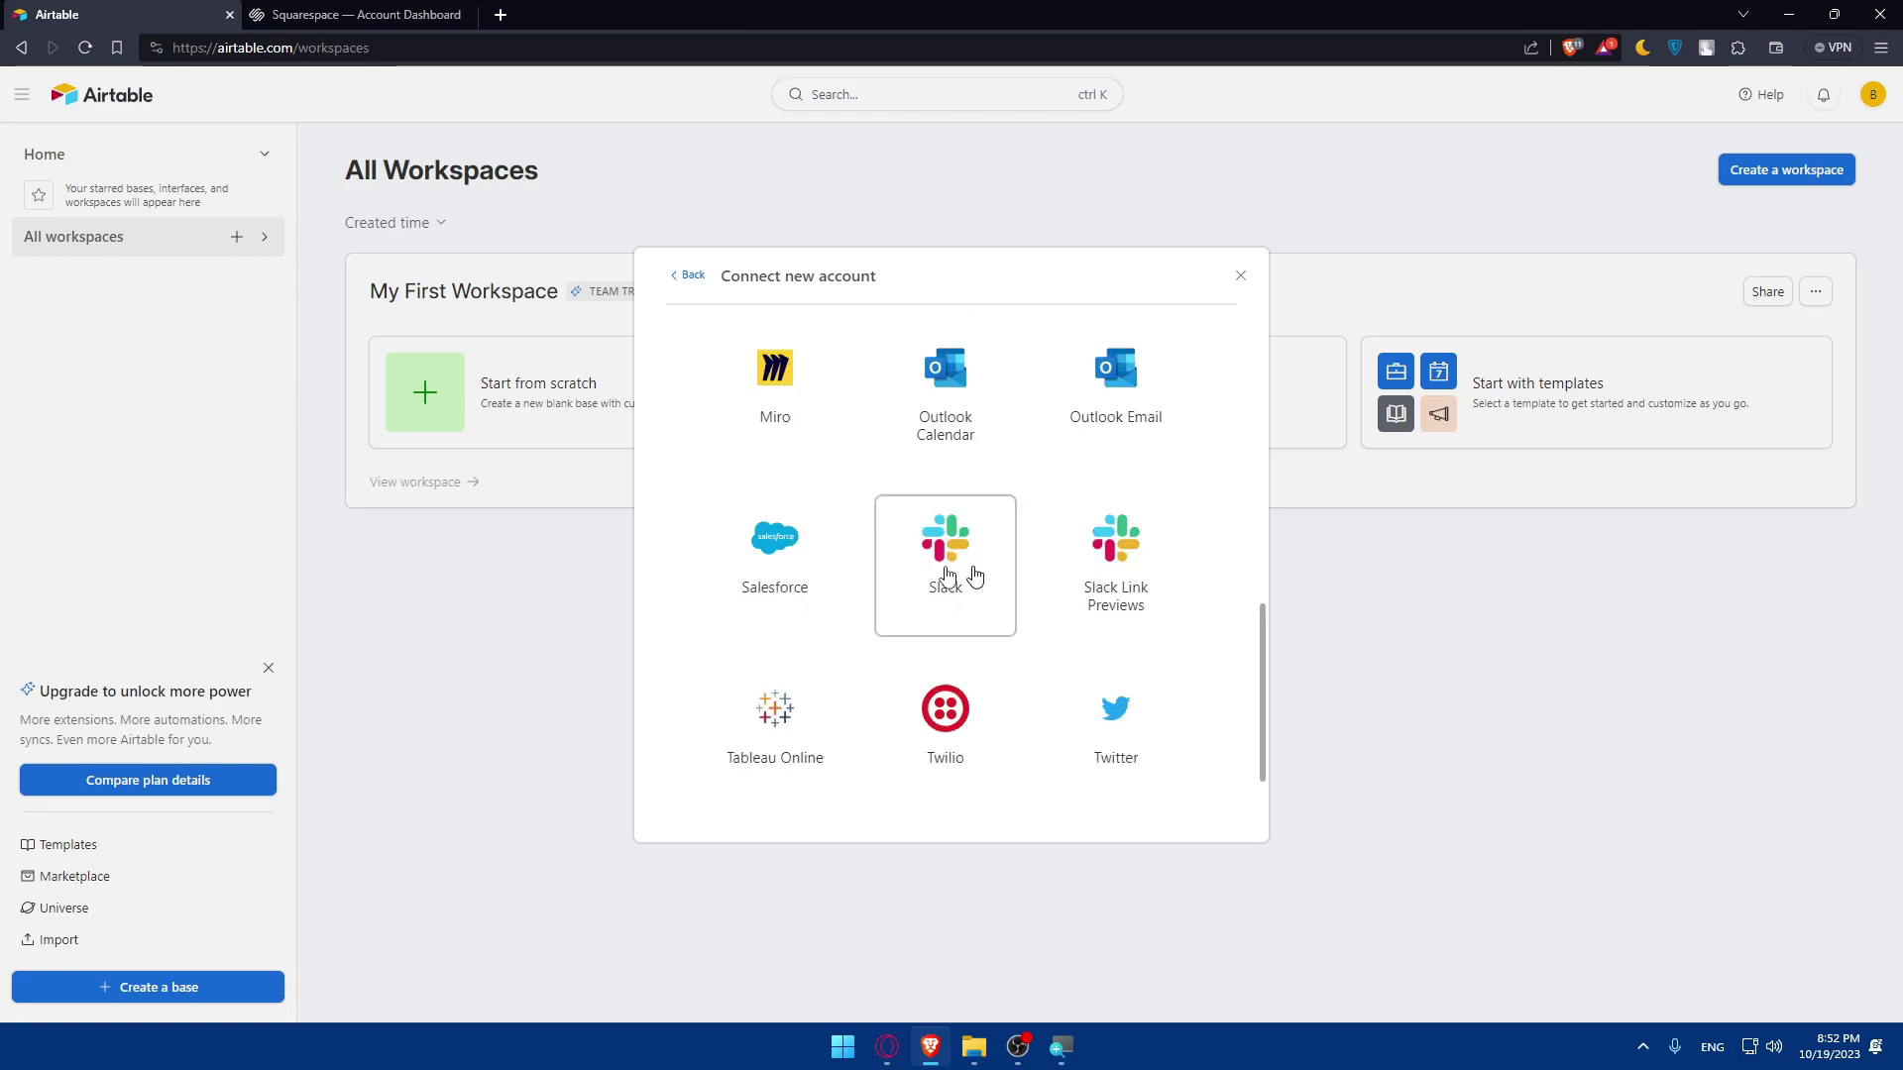
pyautogui.scroll(3, 783, 573)
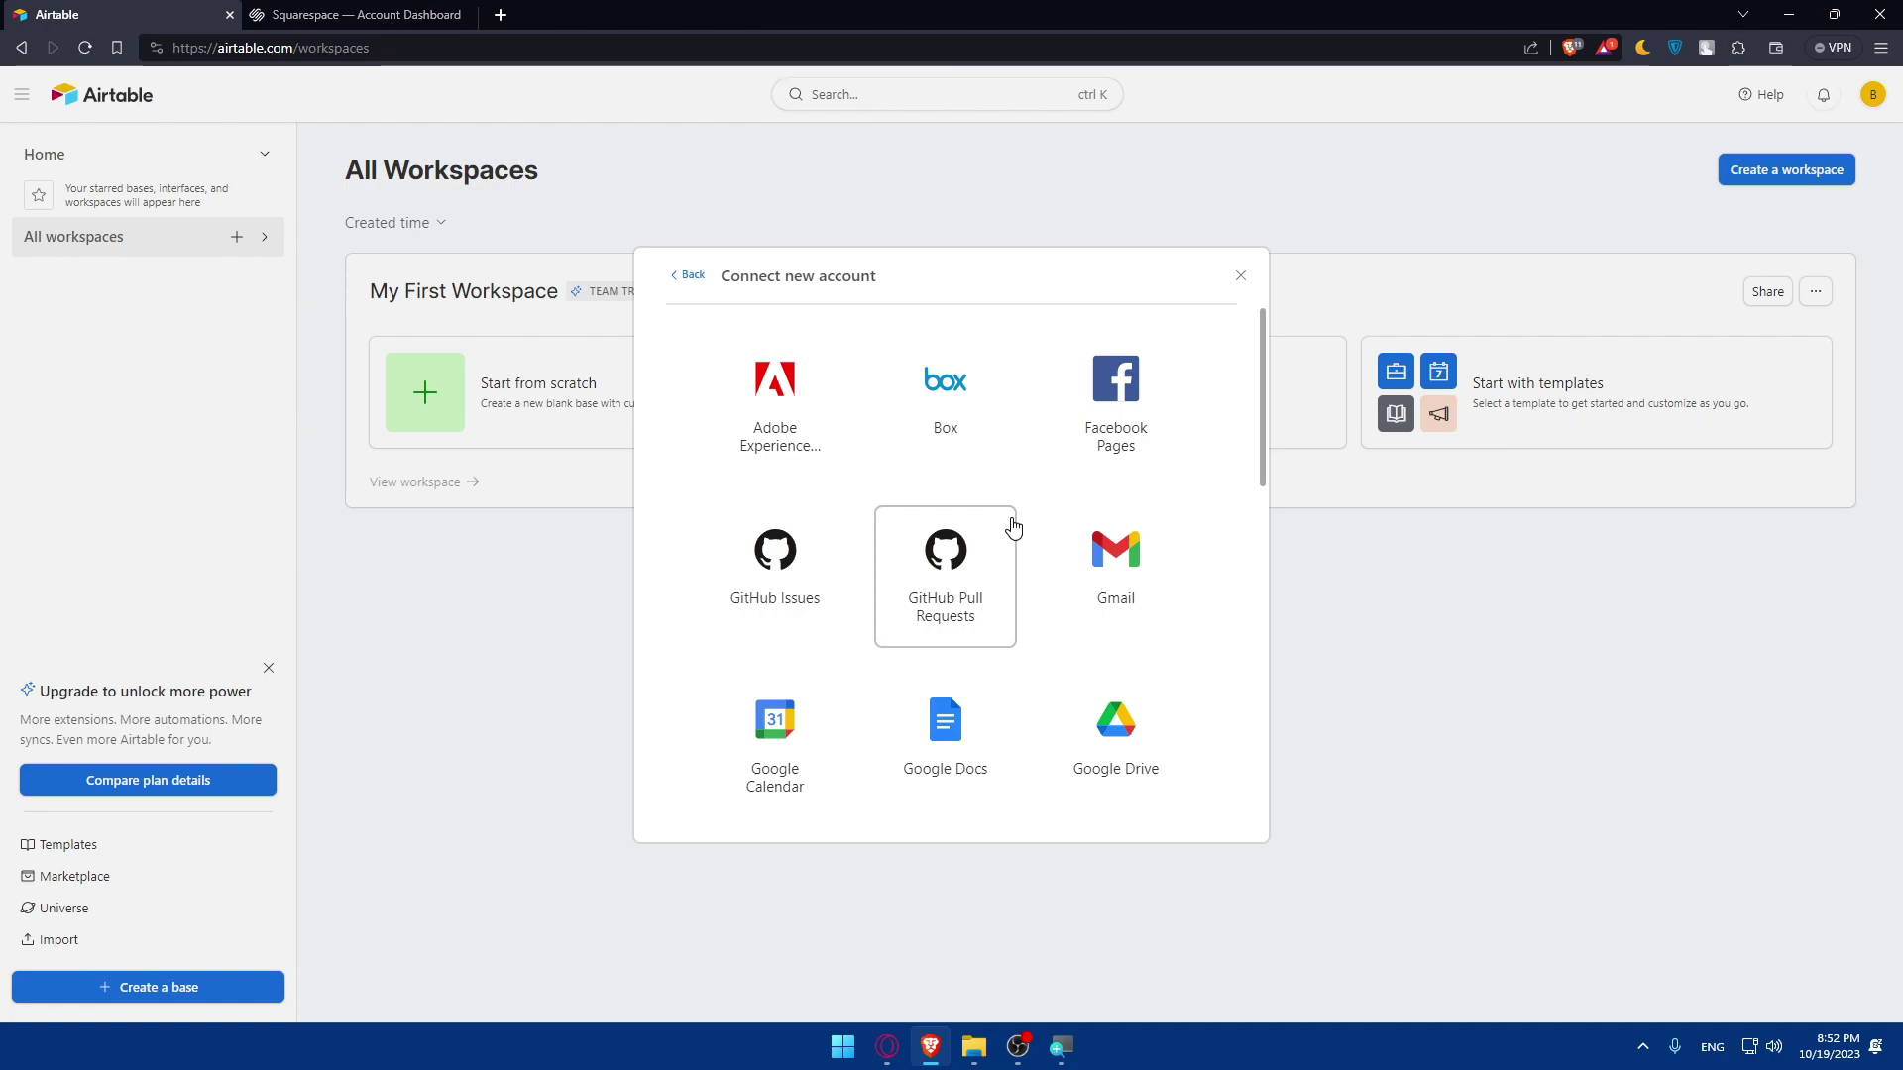
pyautogui.click(1240, 277)
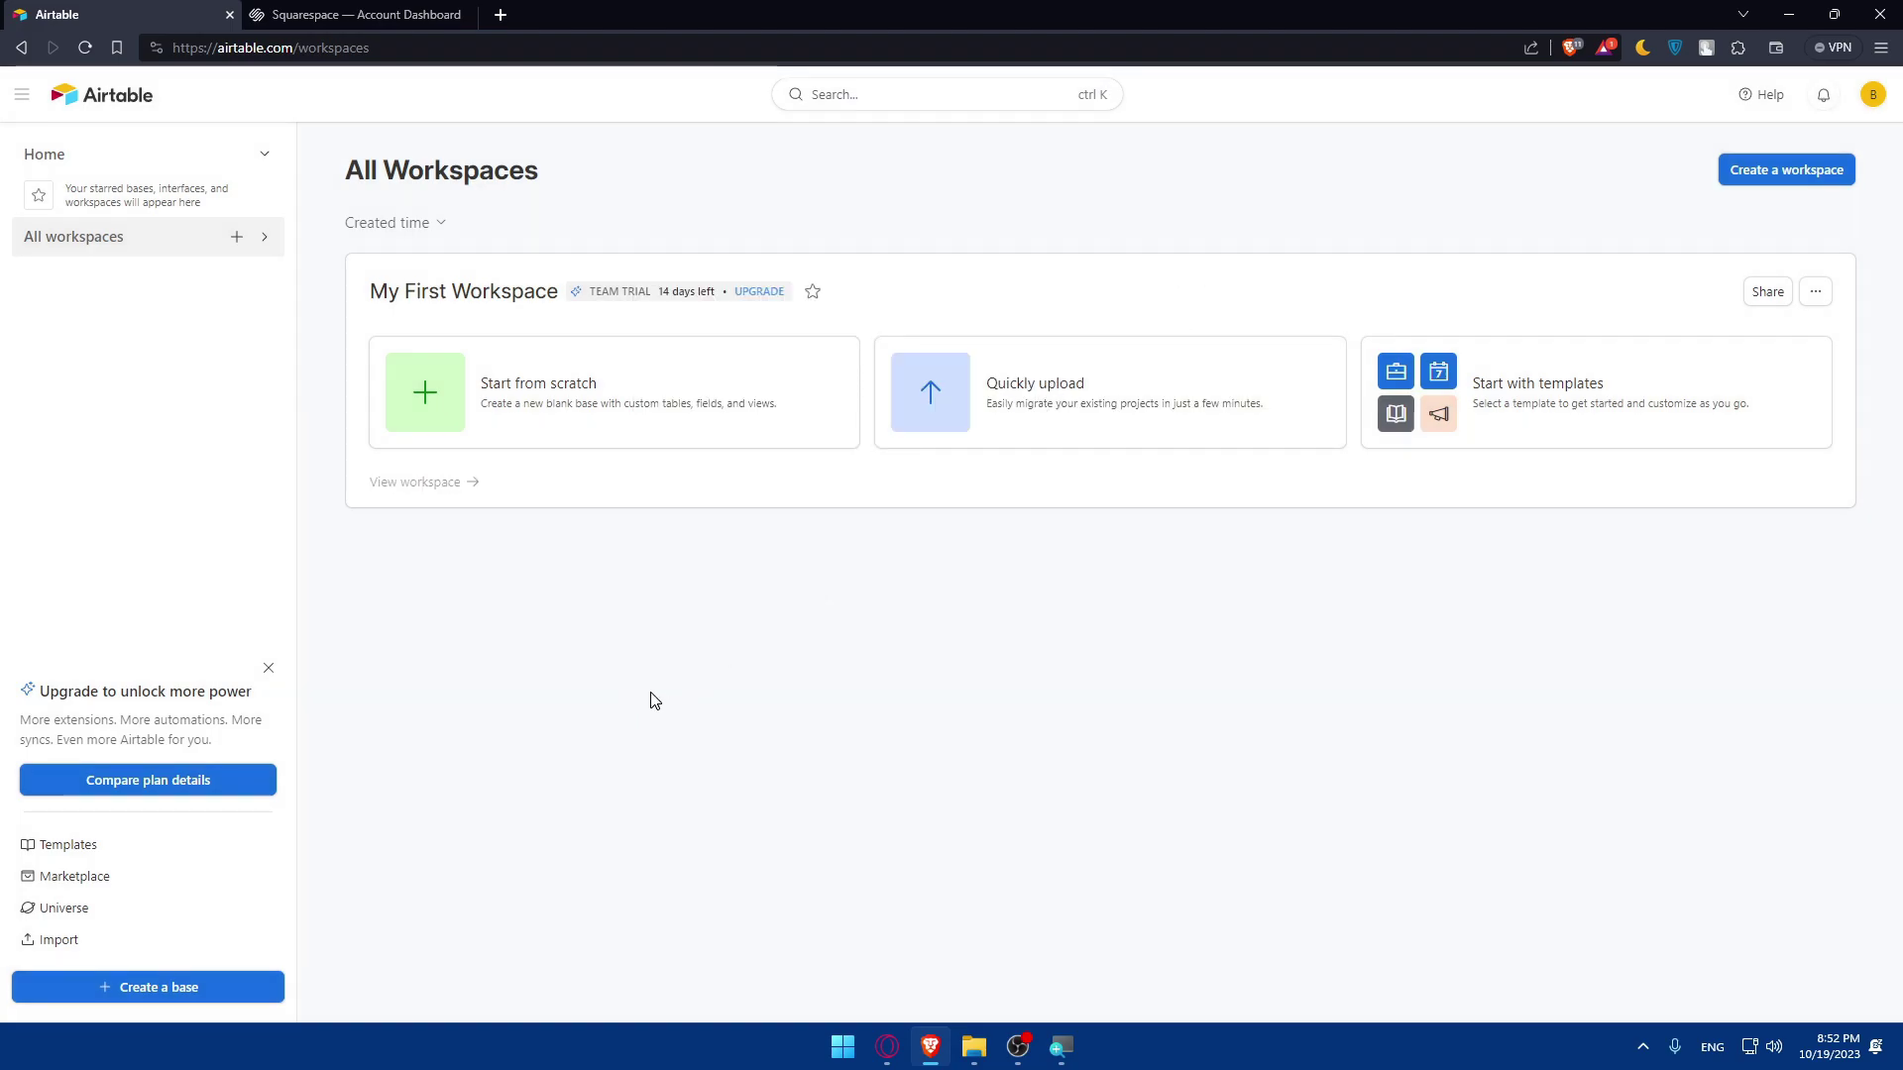
pyautogui.click(345, 11)
# Step: Open the test36987 site and search its Connected Accounts services for 'air'
pyautogui.click(533, 359)
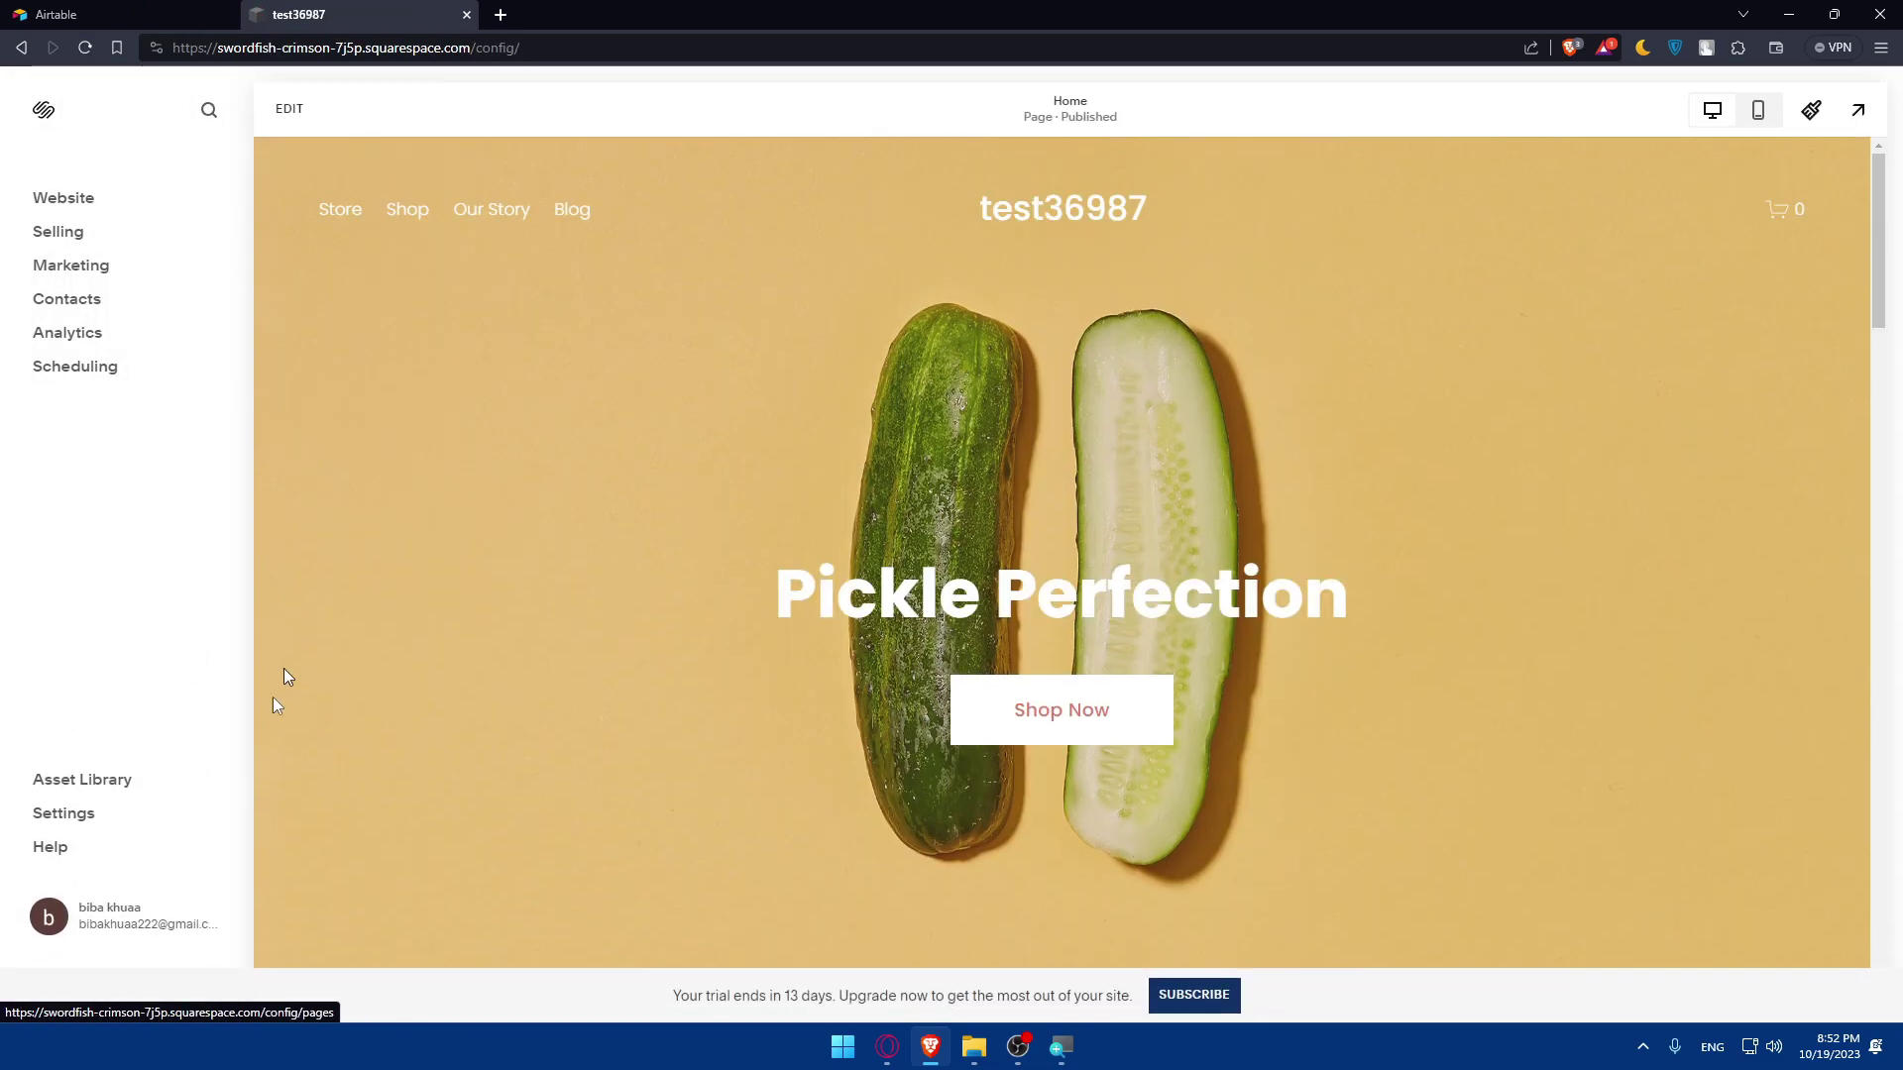
pyautogui.click(66, 819)
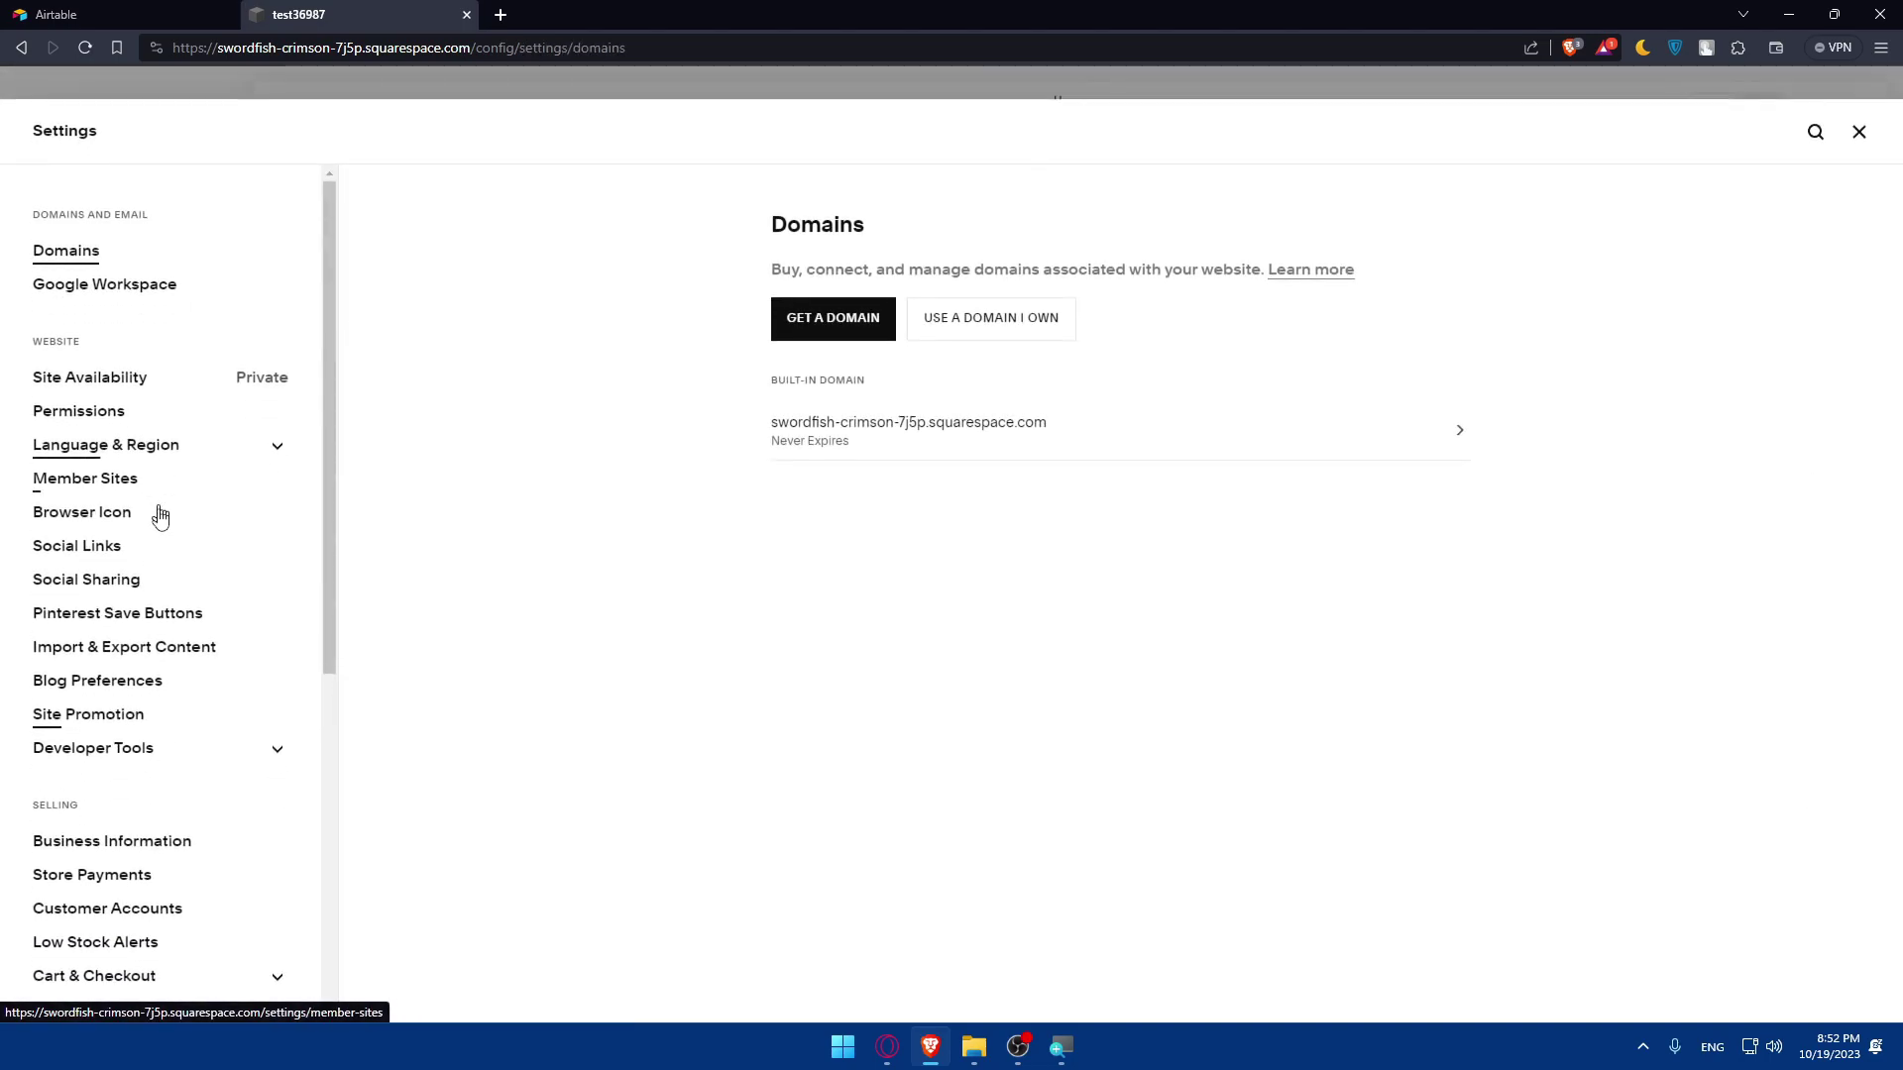
pyautogui.scroll(-6, 143, 614)
pyautogui.click(112, 731)
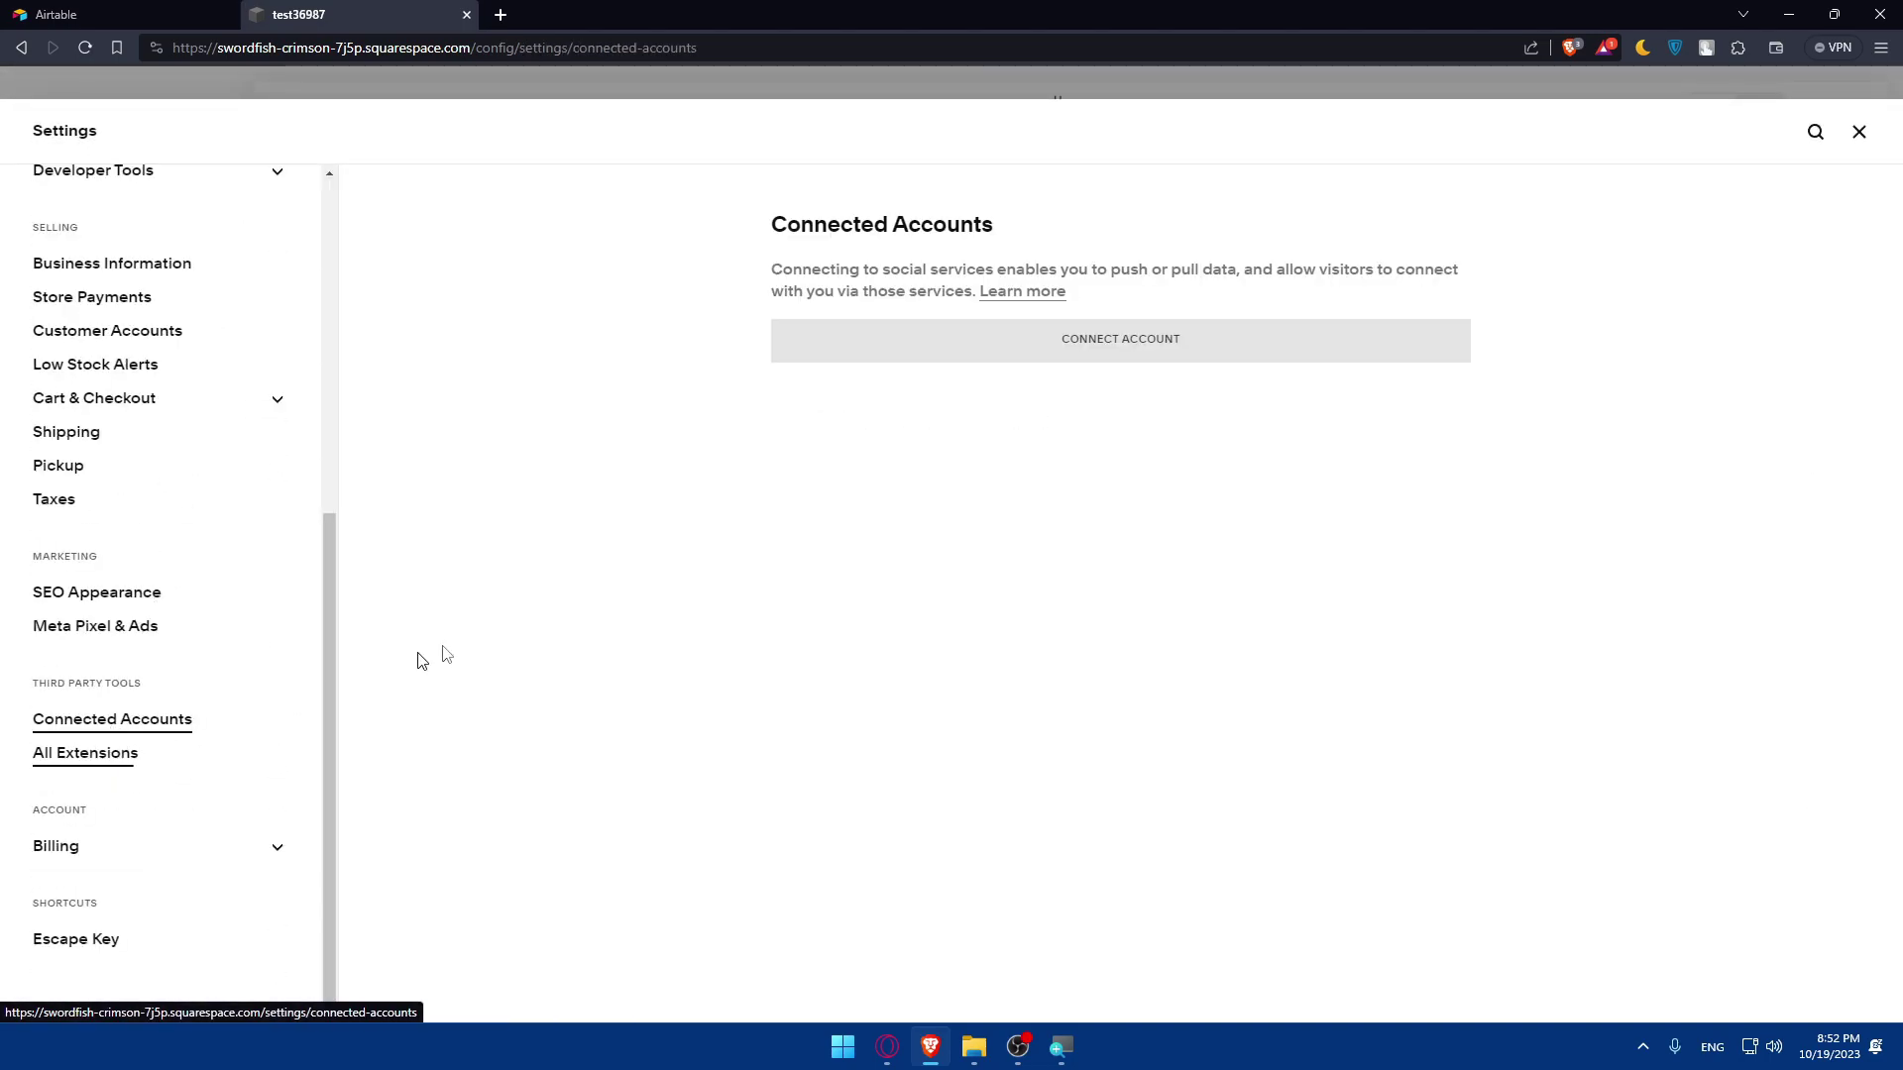
pyautogui.click(1140, 360)
pyautogui.write('airtable')
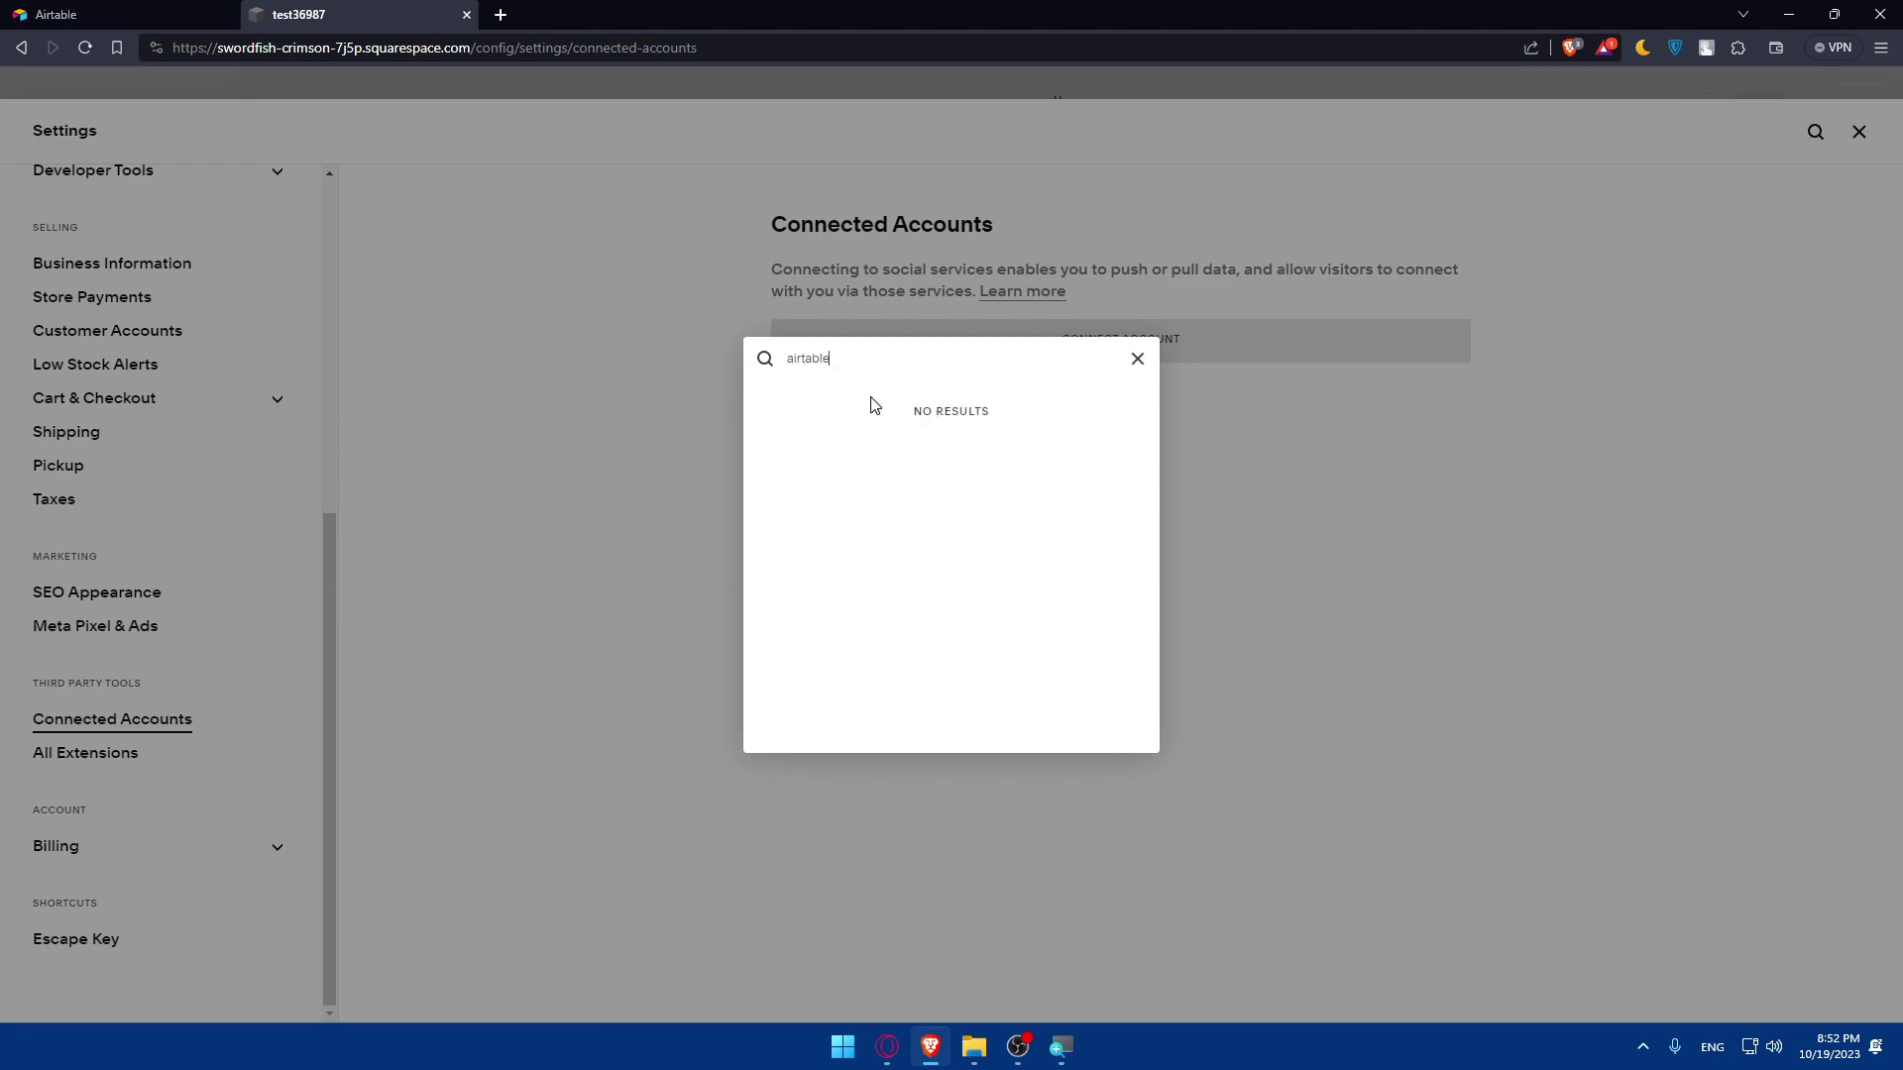
pyautogui.click(1138, 357)
# Step: Search All Extensions for 'airtable', find no results, and close Settings
pyautogui.click(138, 753)
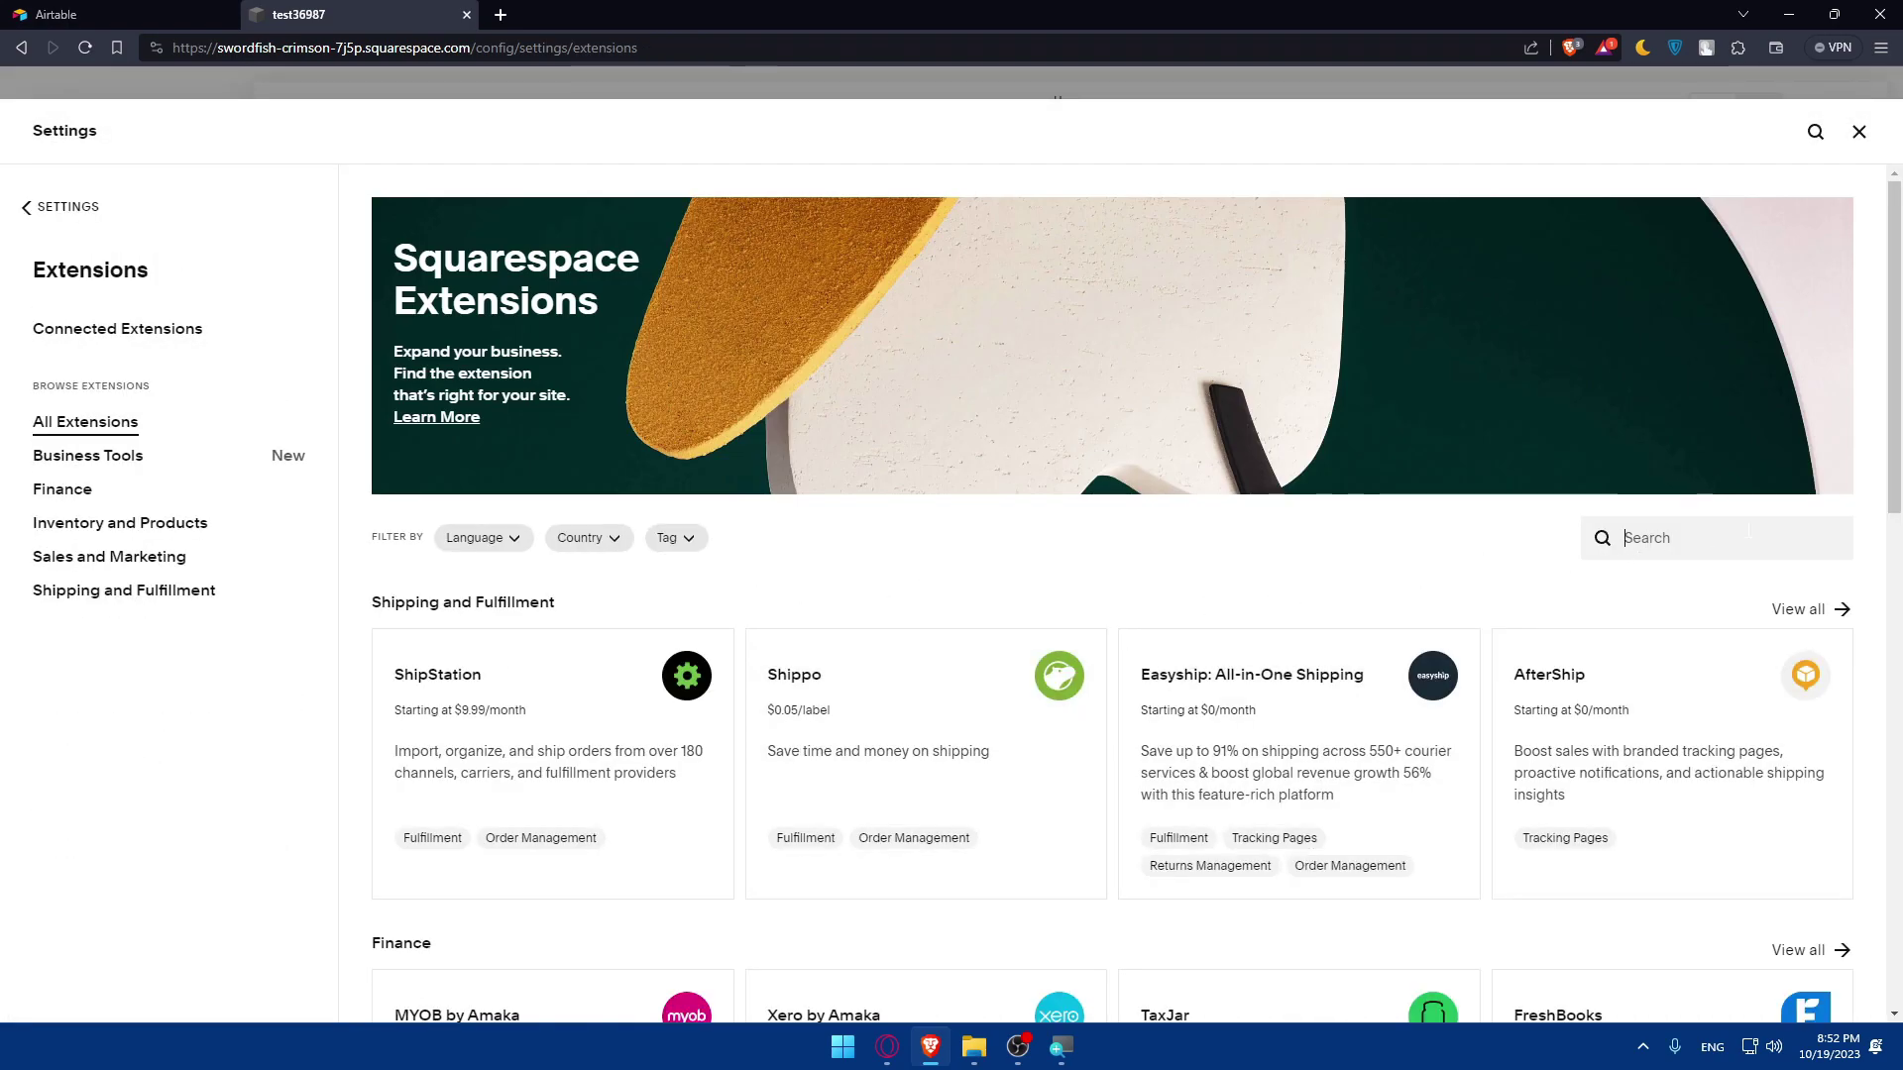
pyautogui.click(1748, 530)
pyautogui.write('airtable')
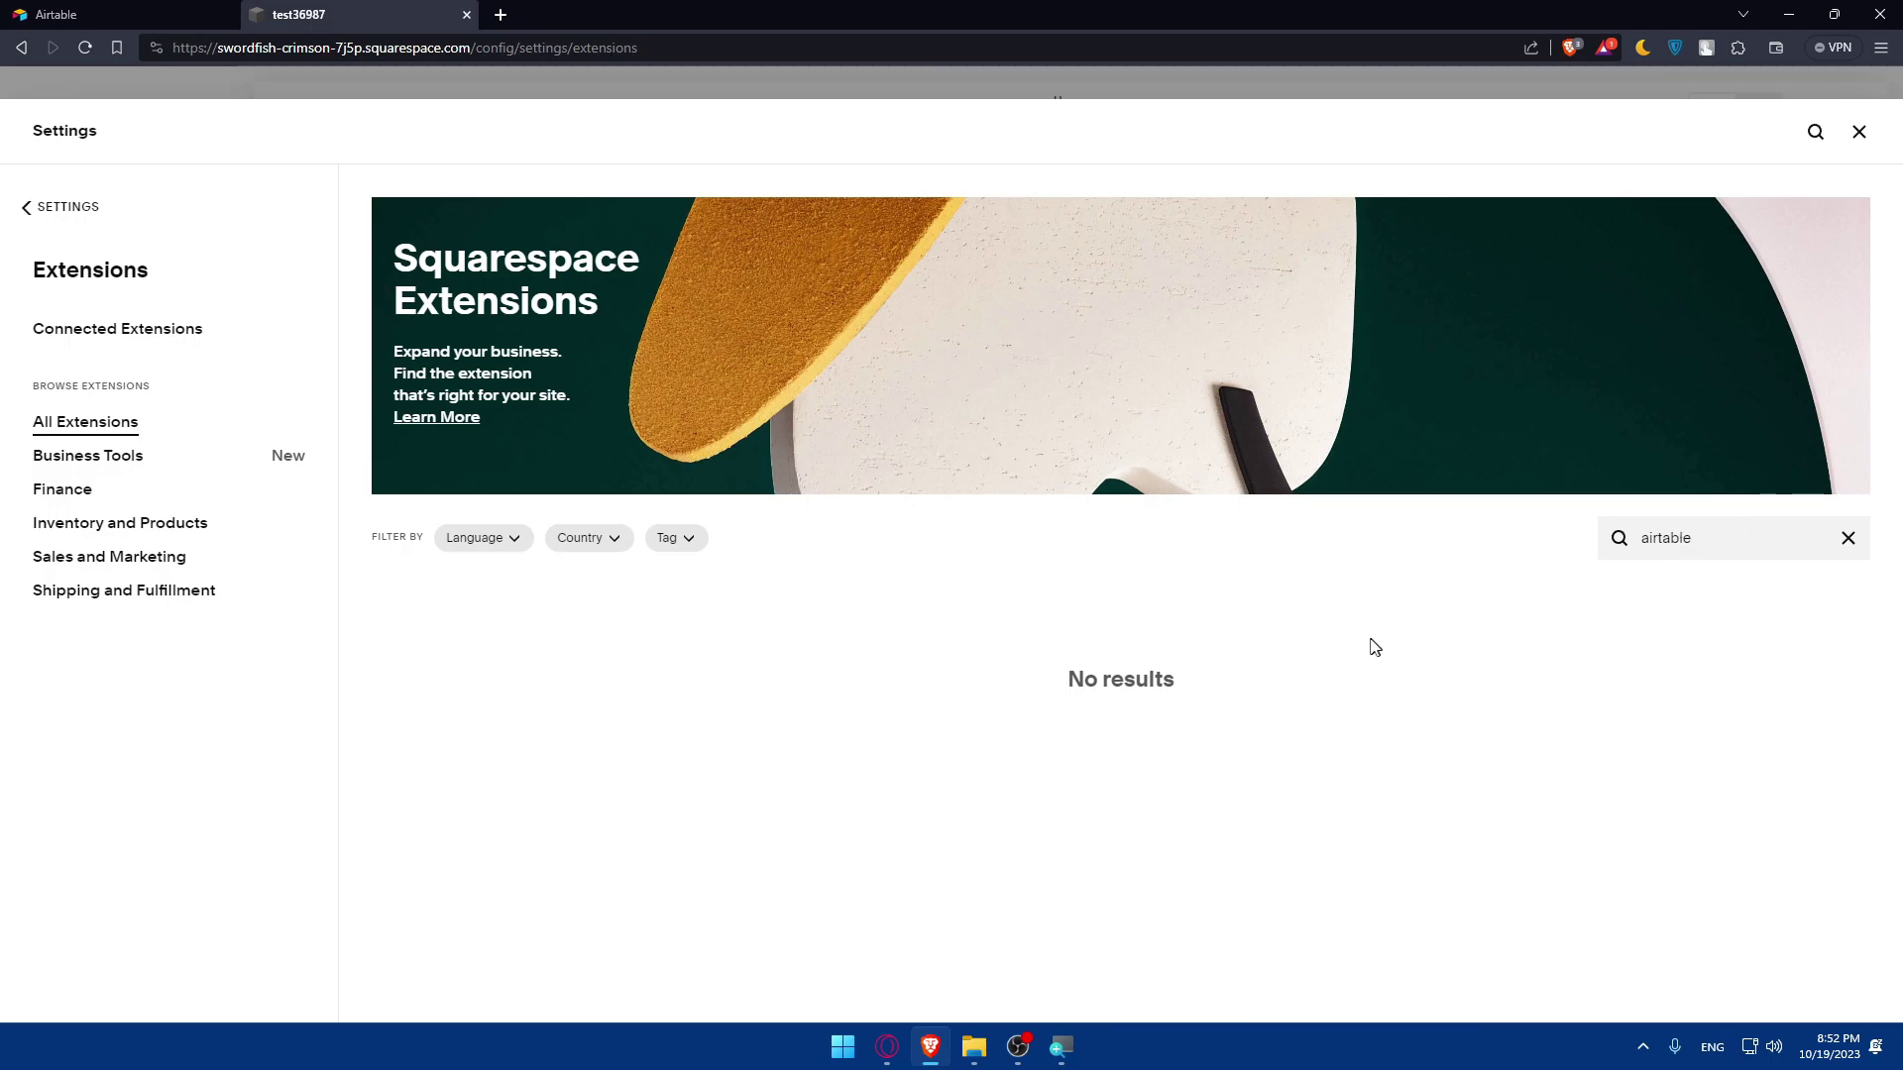
pyautogui.moveTo(1228, 682); pyautogui.dragTo(952, 681)
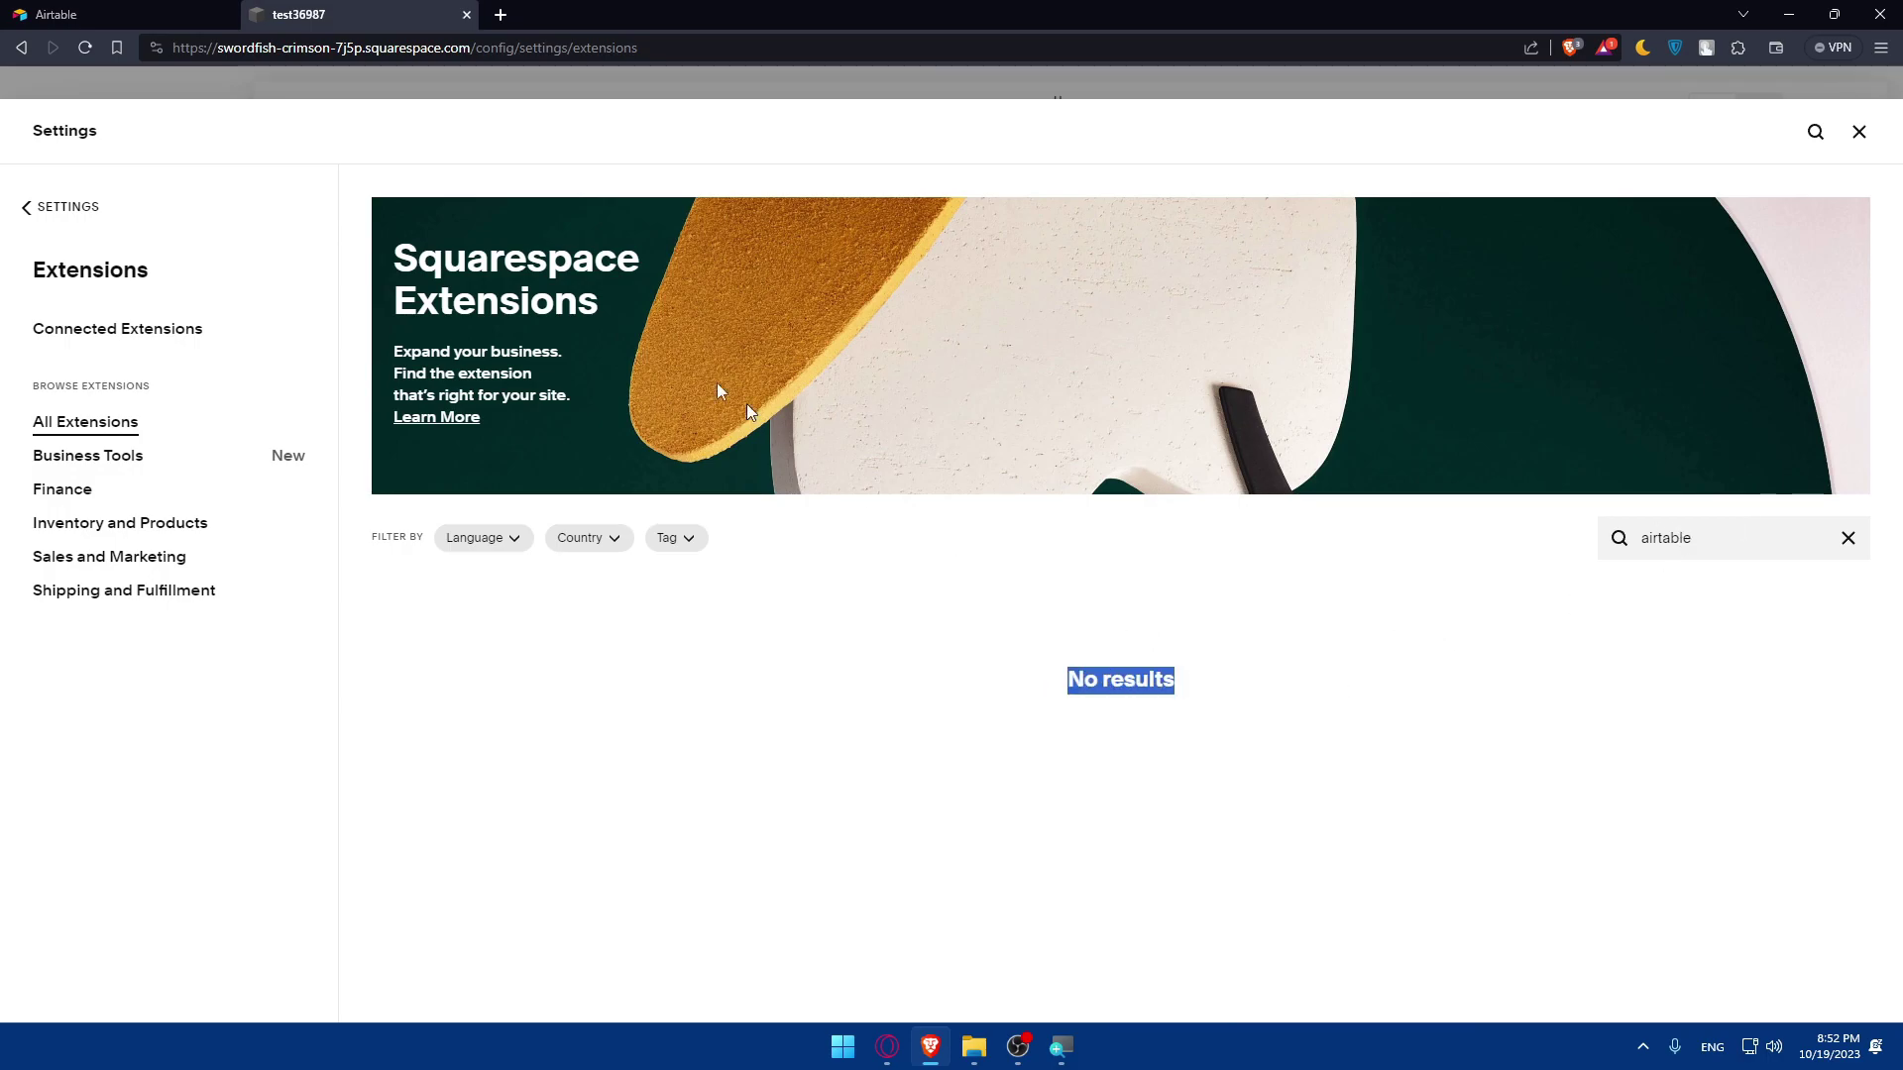
pyautogui.click(1860, 132)
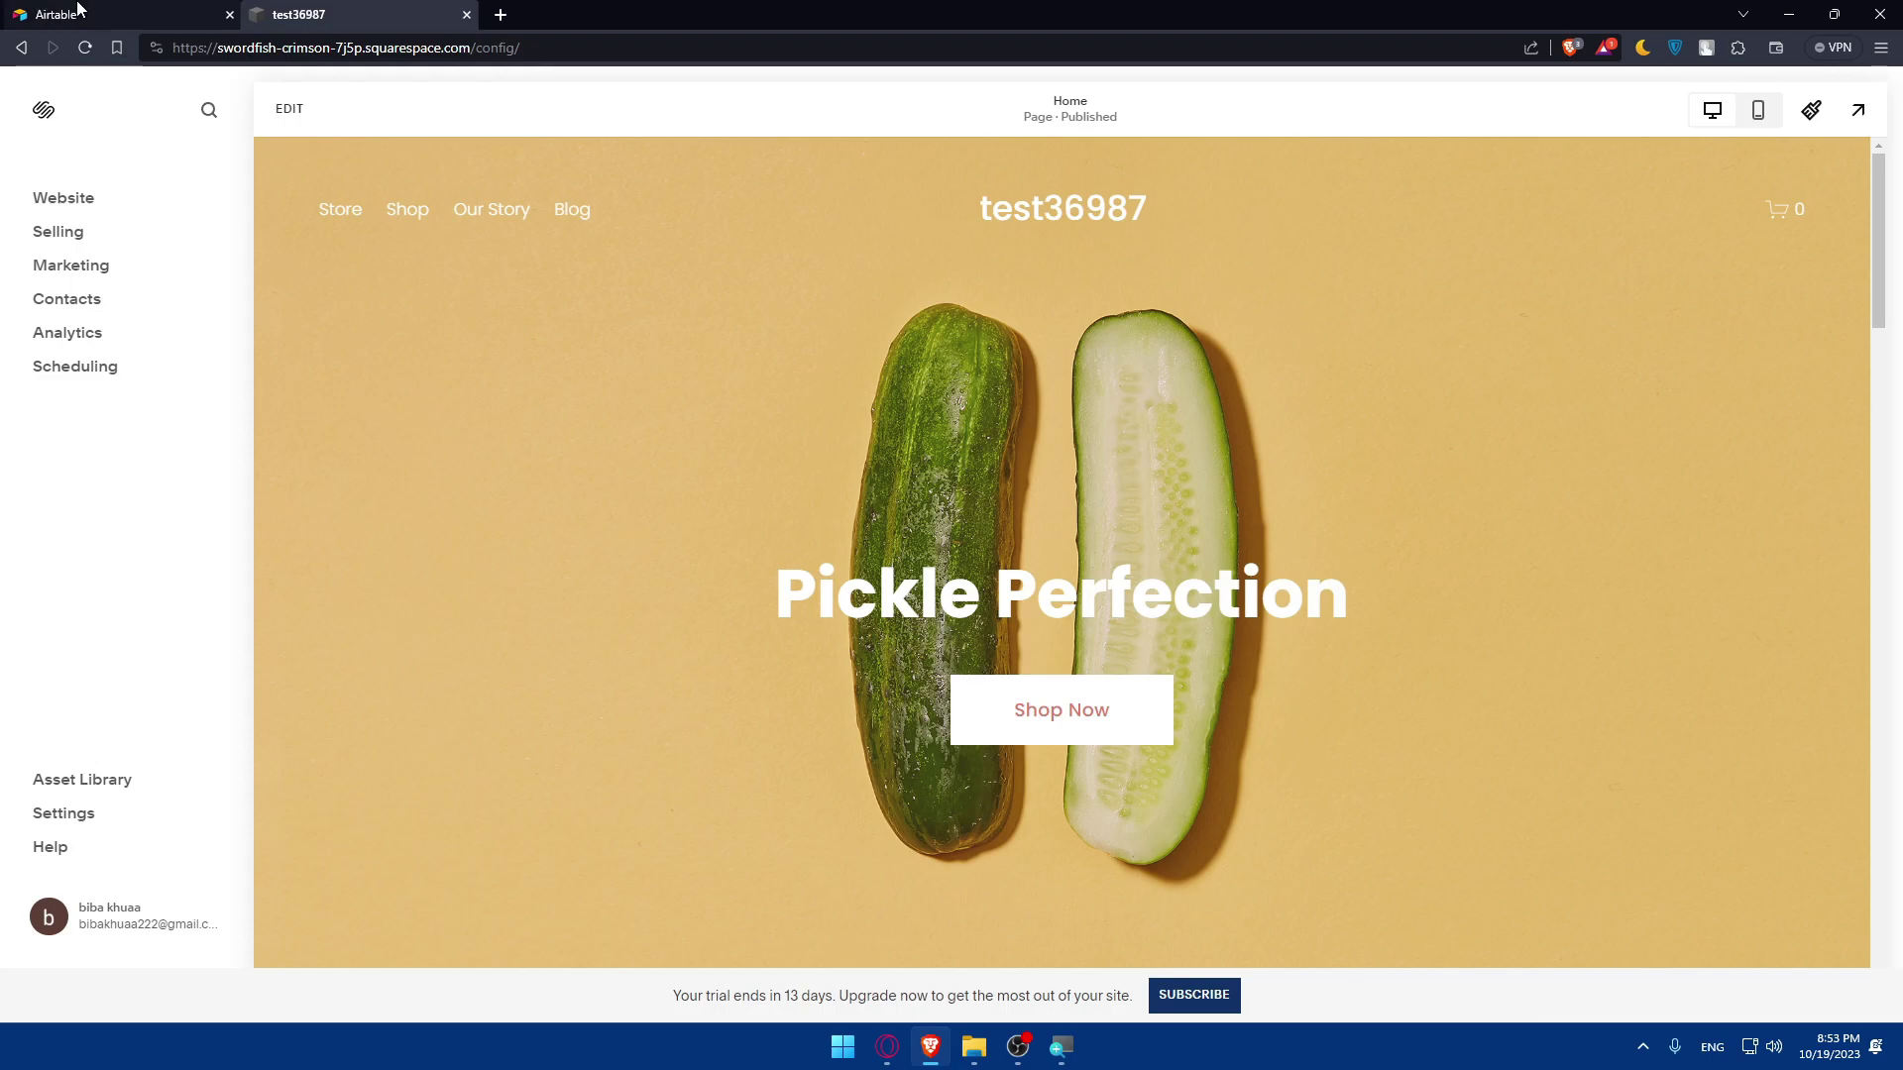
pyautogui.click(119, 14)
# Step: Create a base from the Project tracker template and skip the trial welcome and guided tour
pyautogui.click(1392, 414)
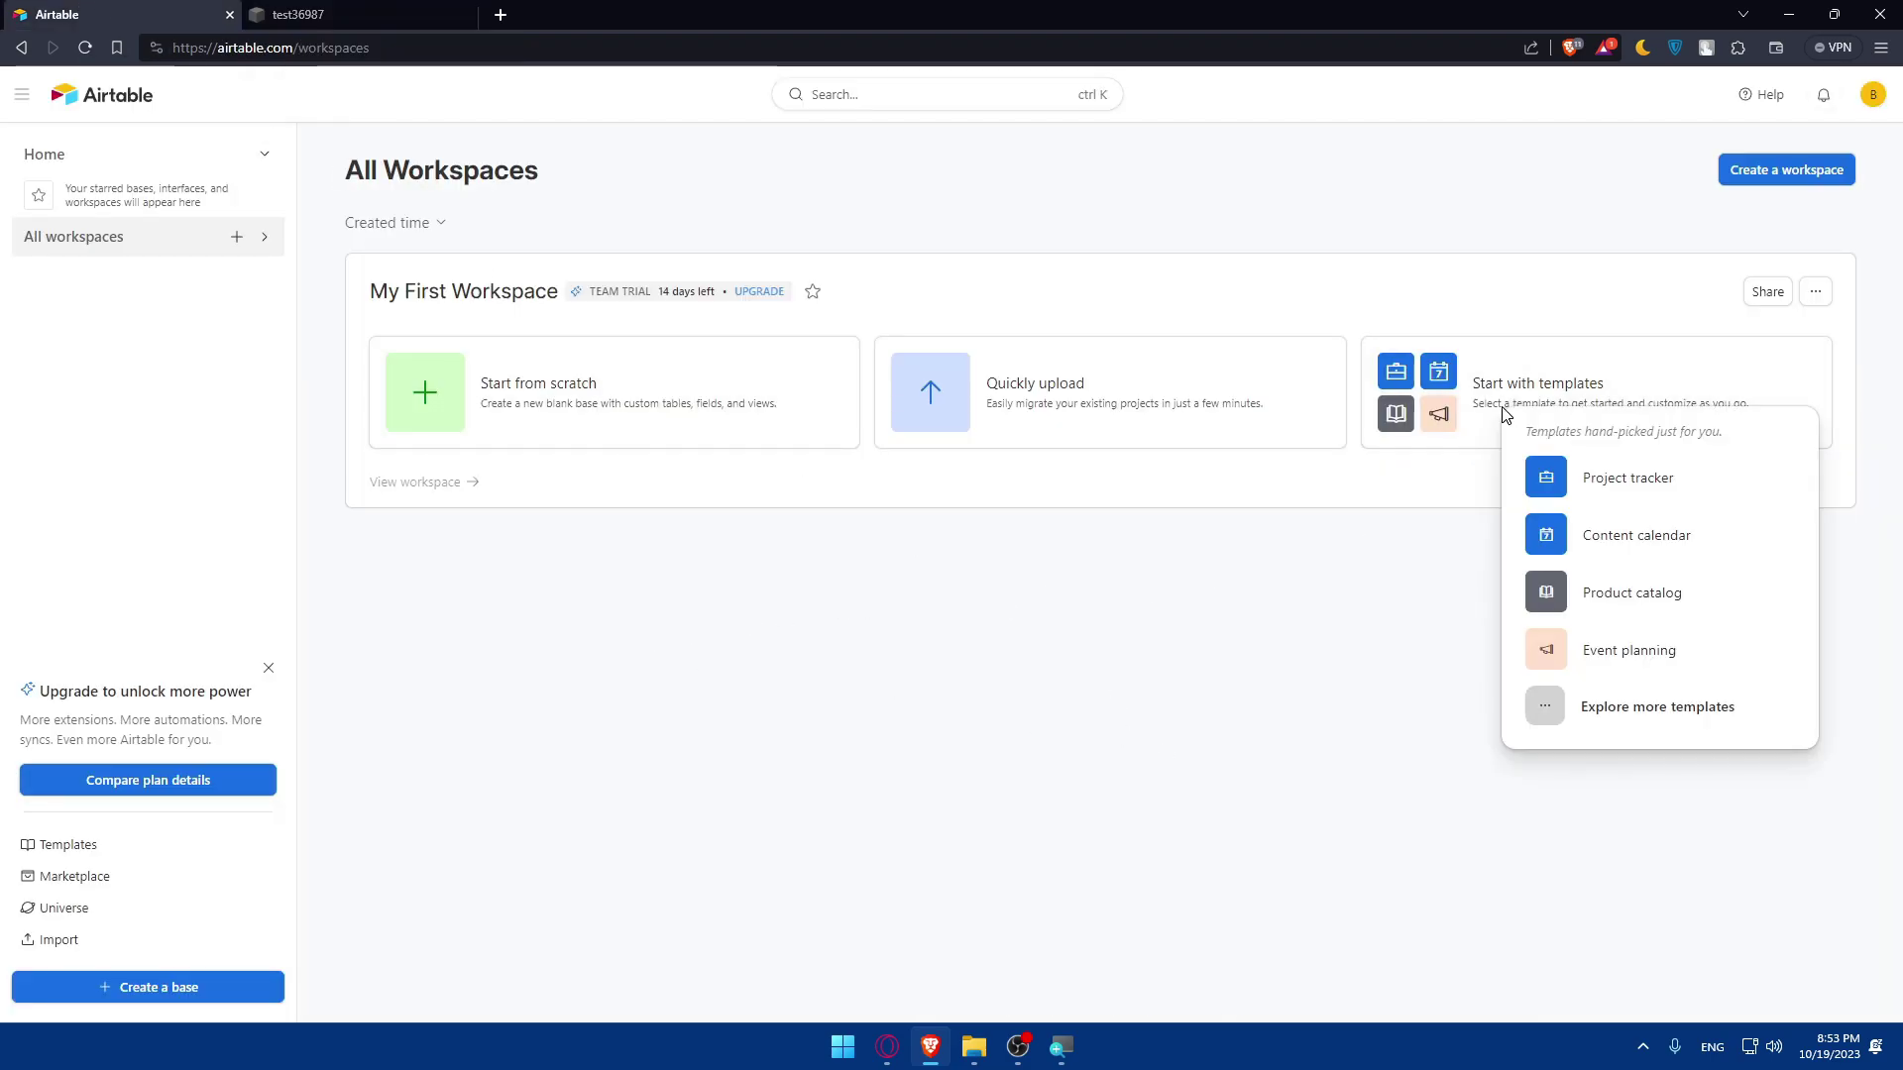
pyautogui.click(1602, 486)
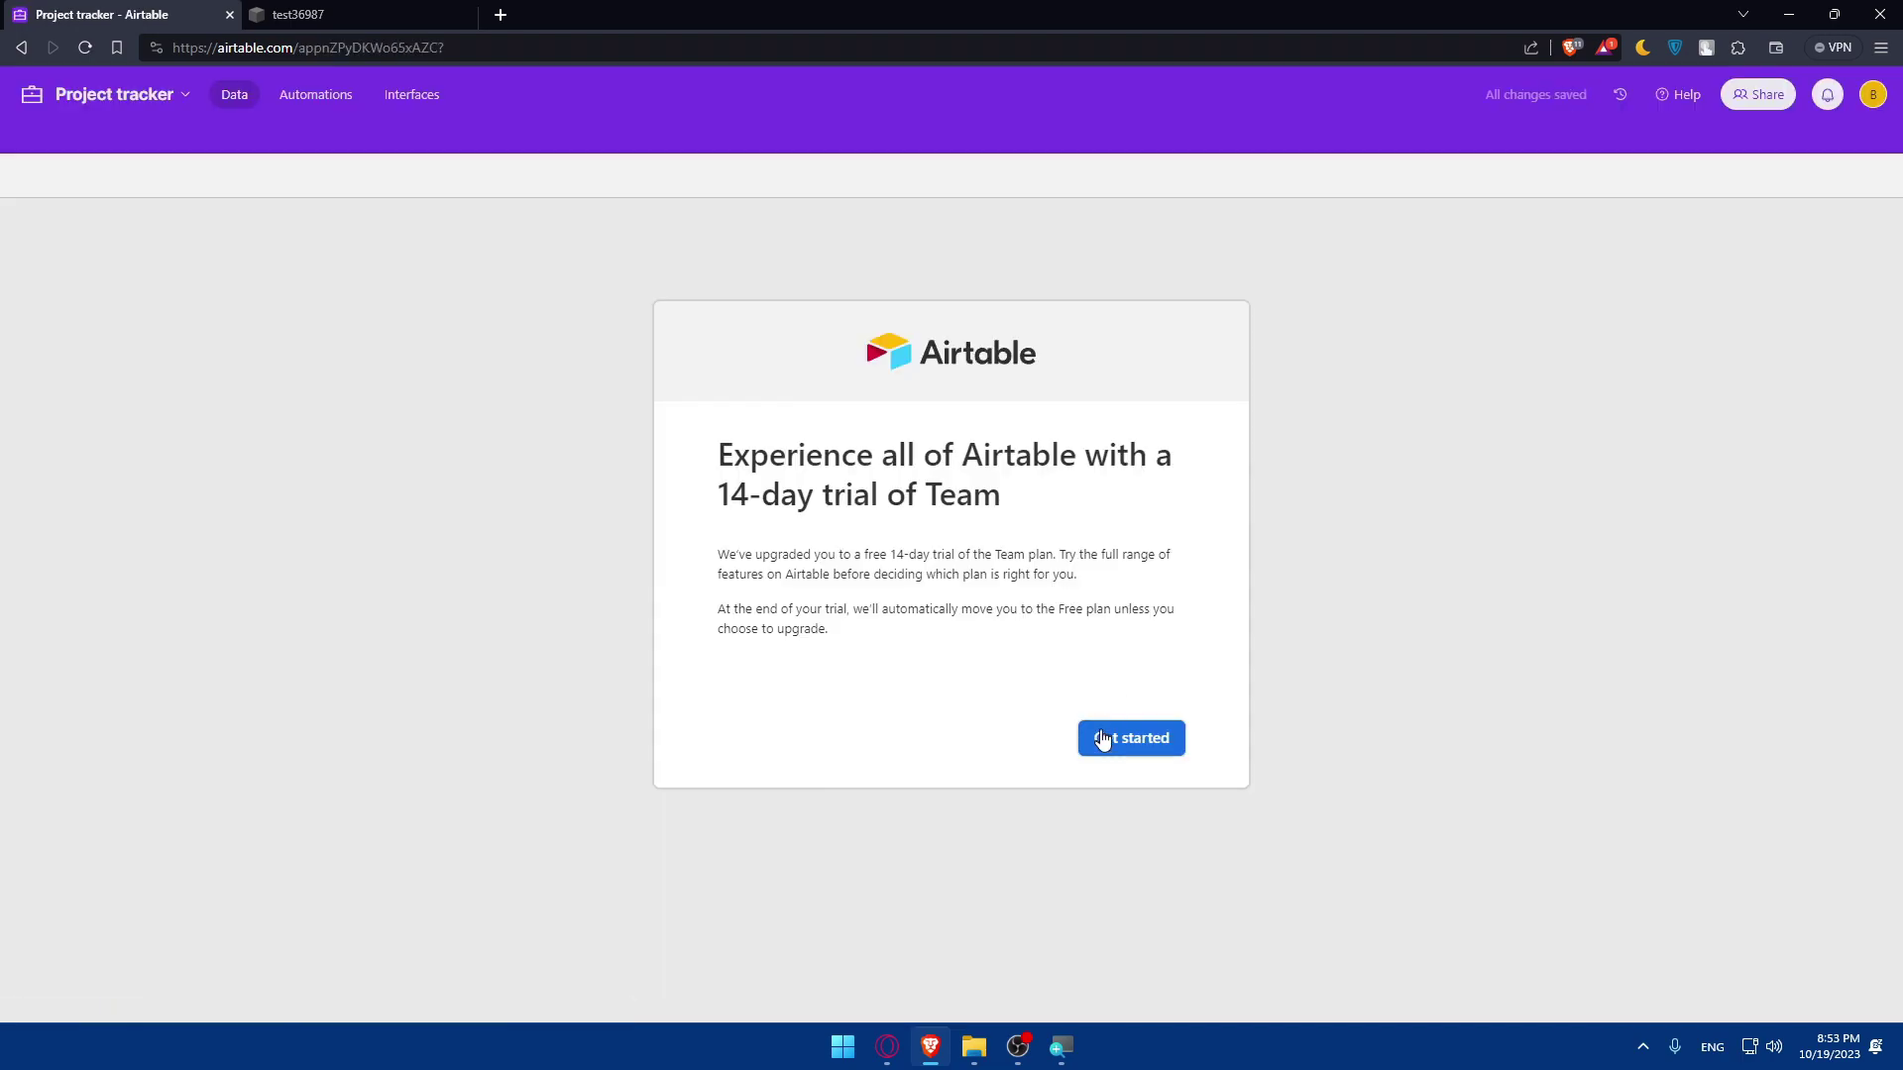
pyautogui.click(1139, 852)
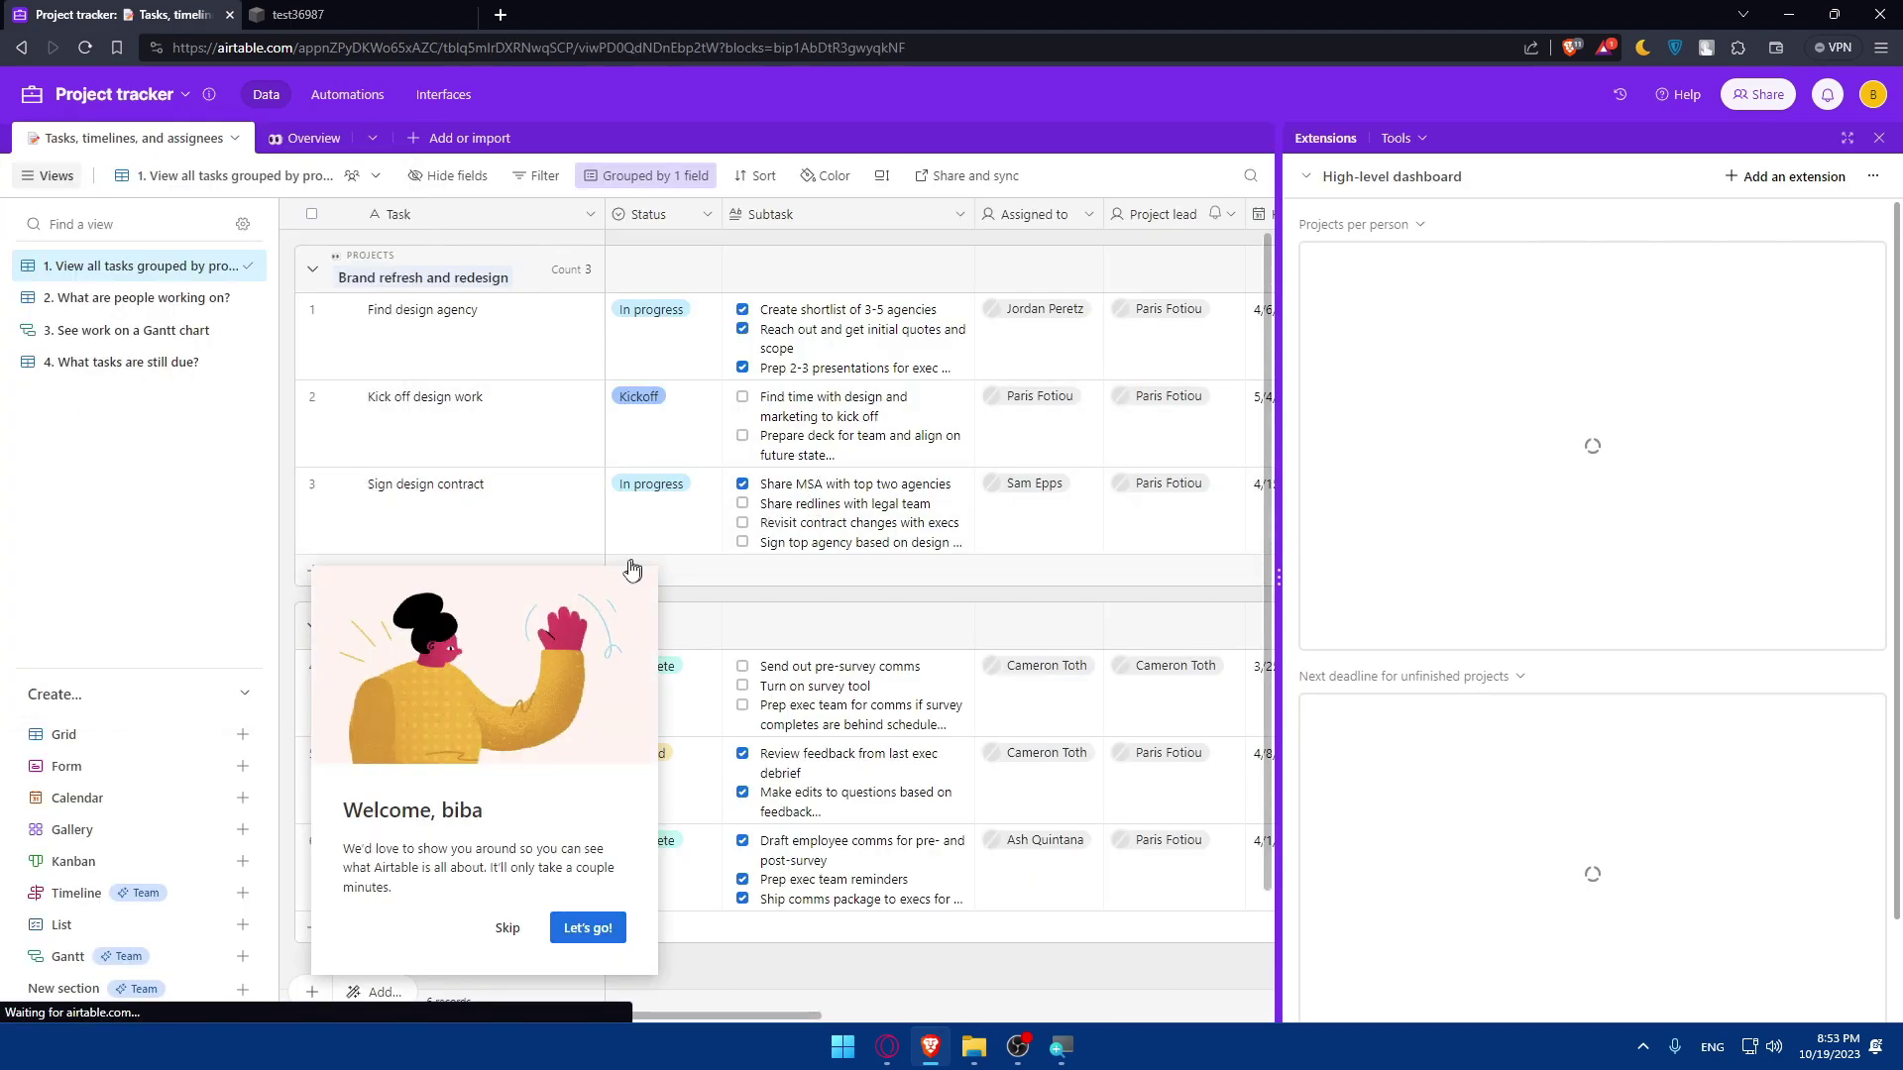
pyautogui.click(509, 932)
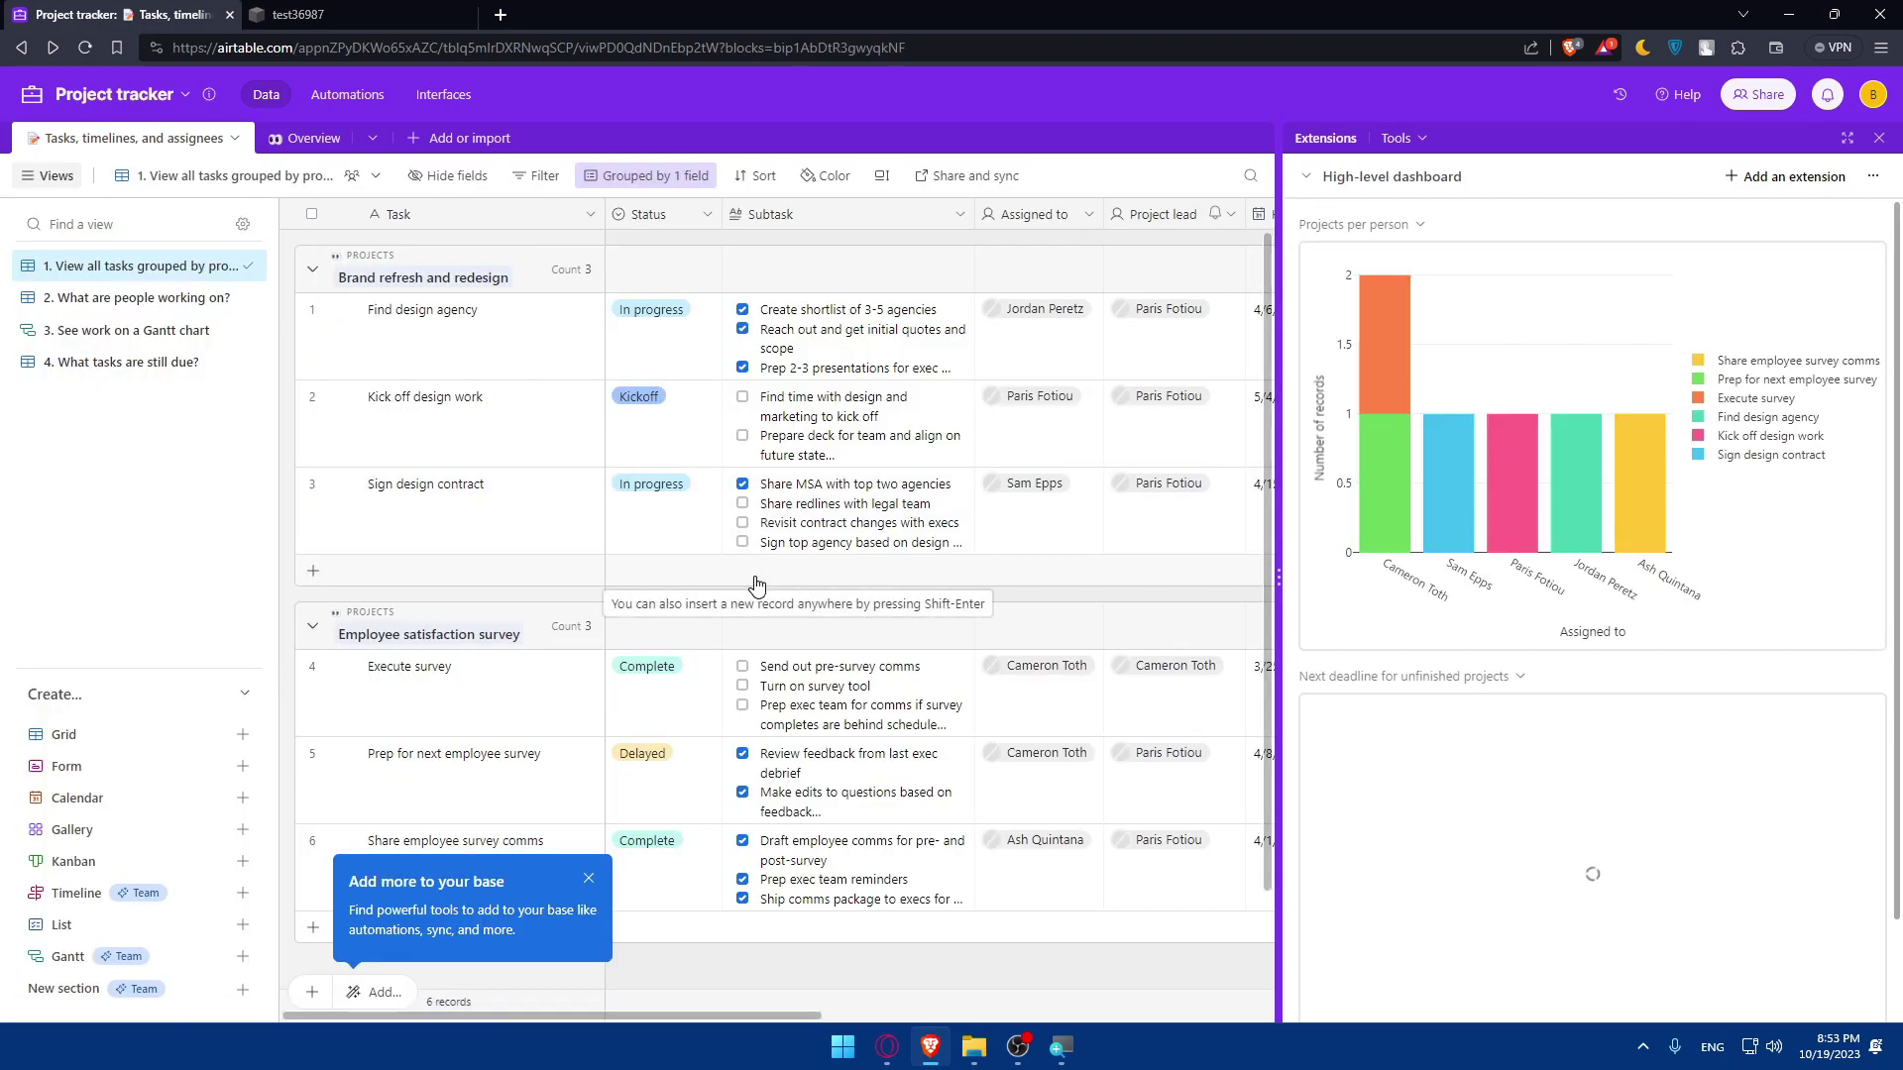
# Step: Hide the Extensions panel to show the full task grid, then open the Projects in flight interface
pyautogui.click(1883, 140)
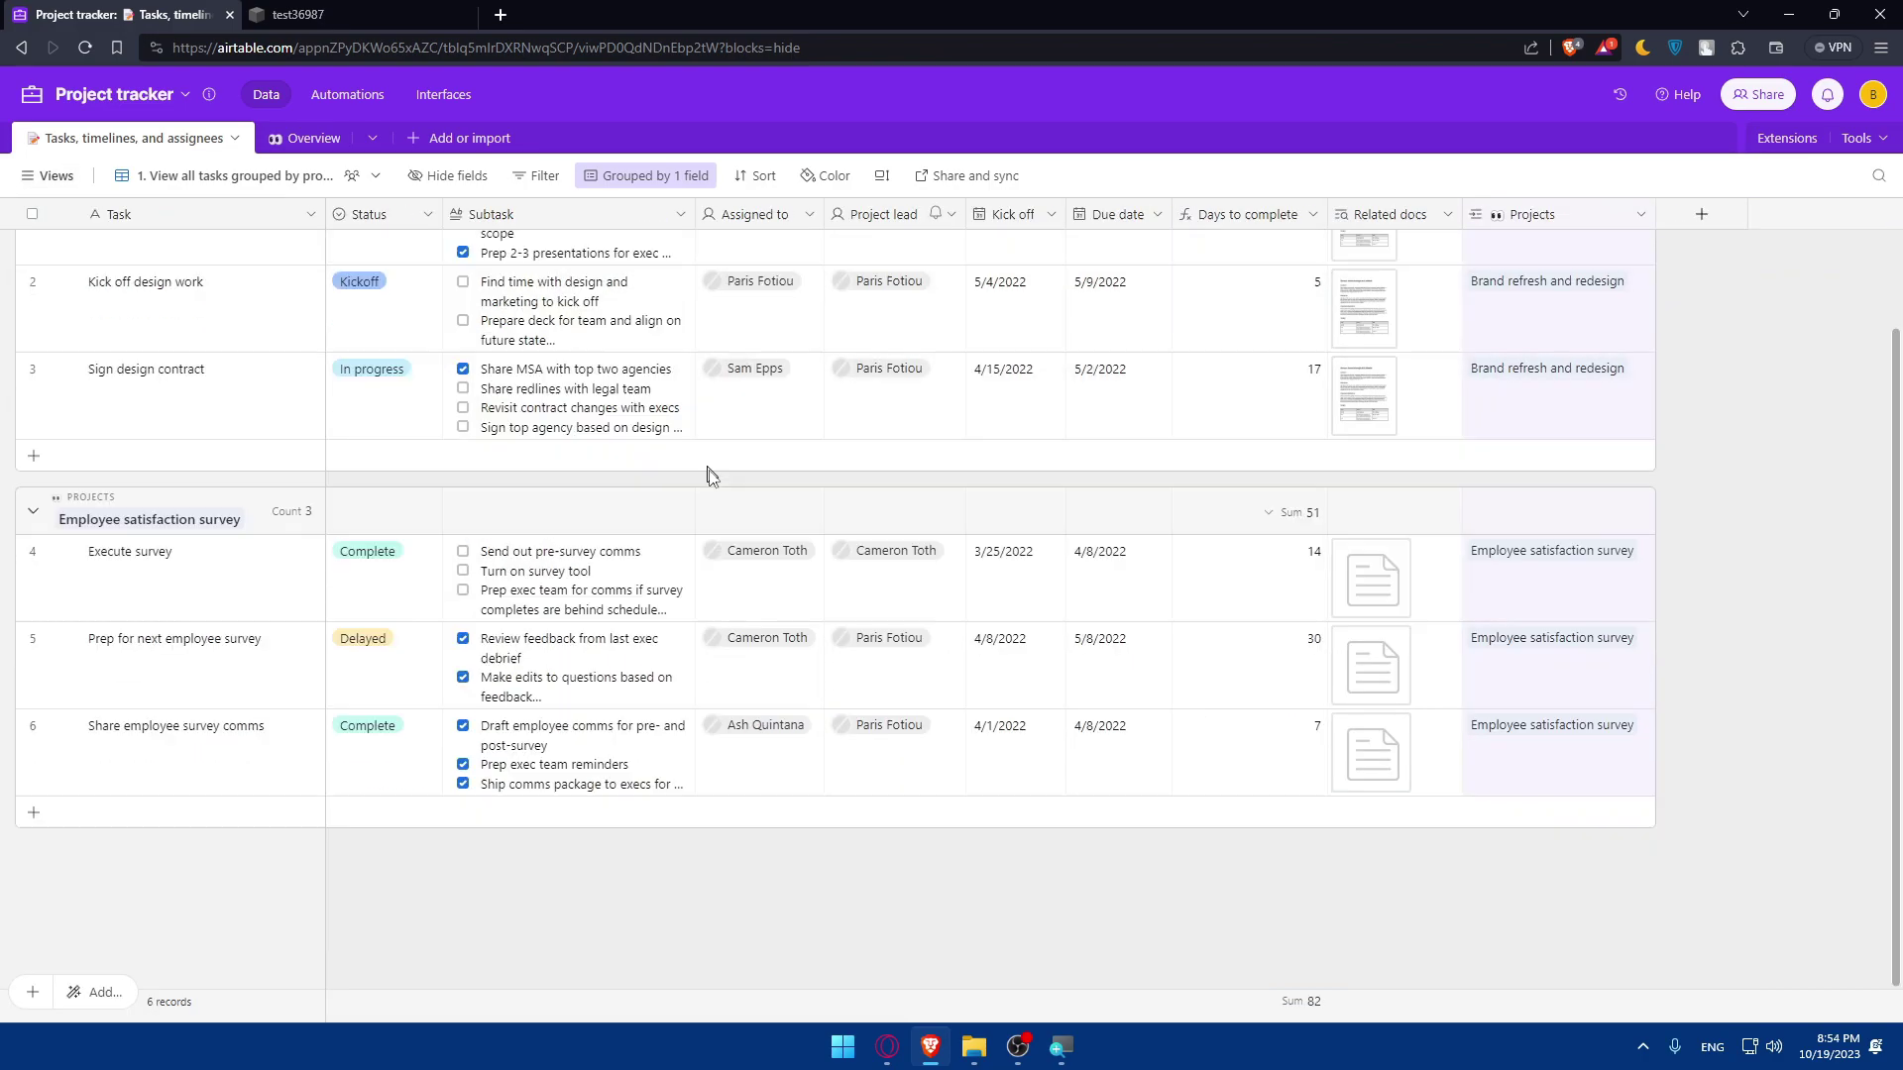
pyautogui.scroll(-1, 1118, 546)
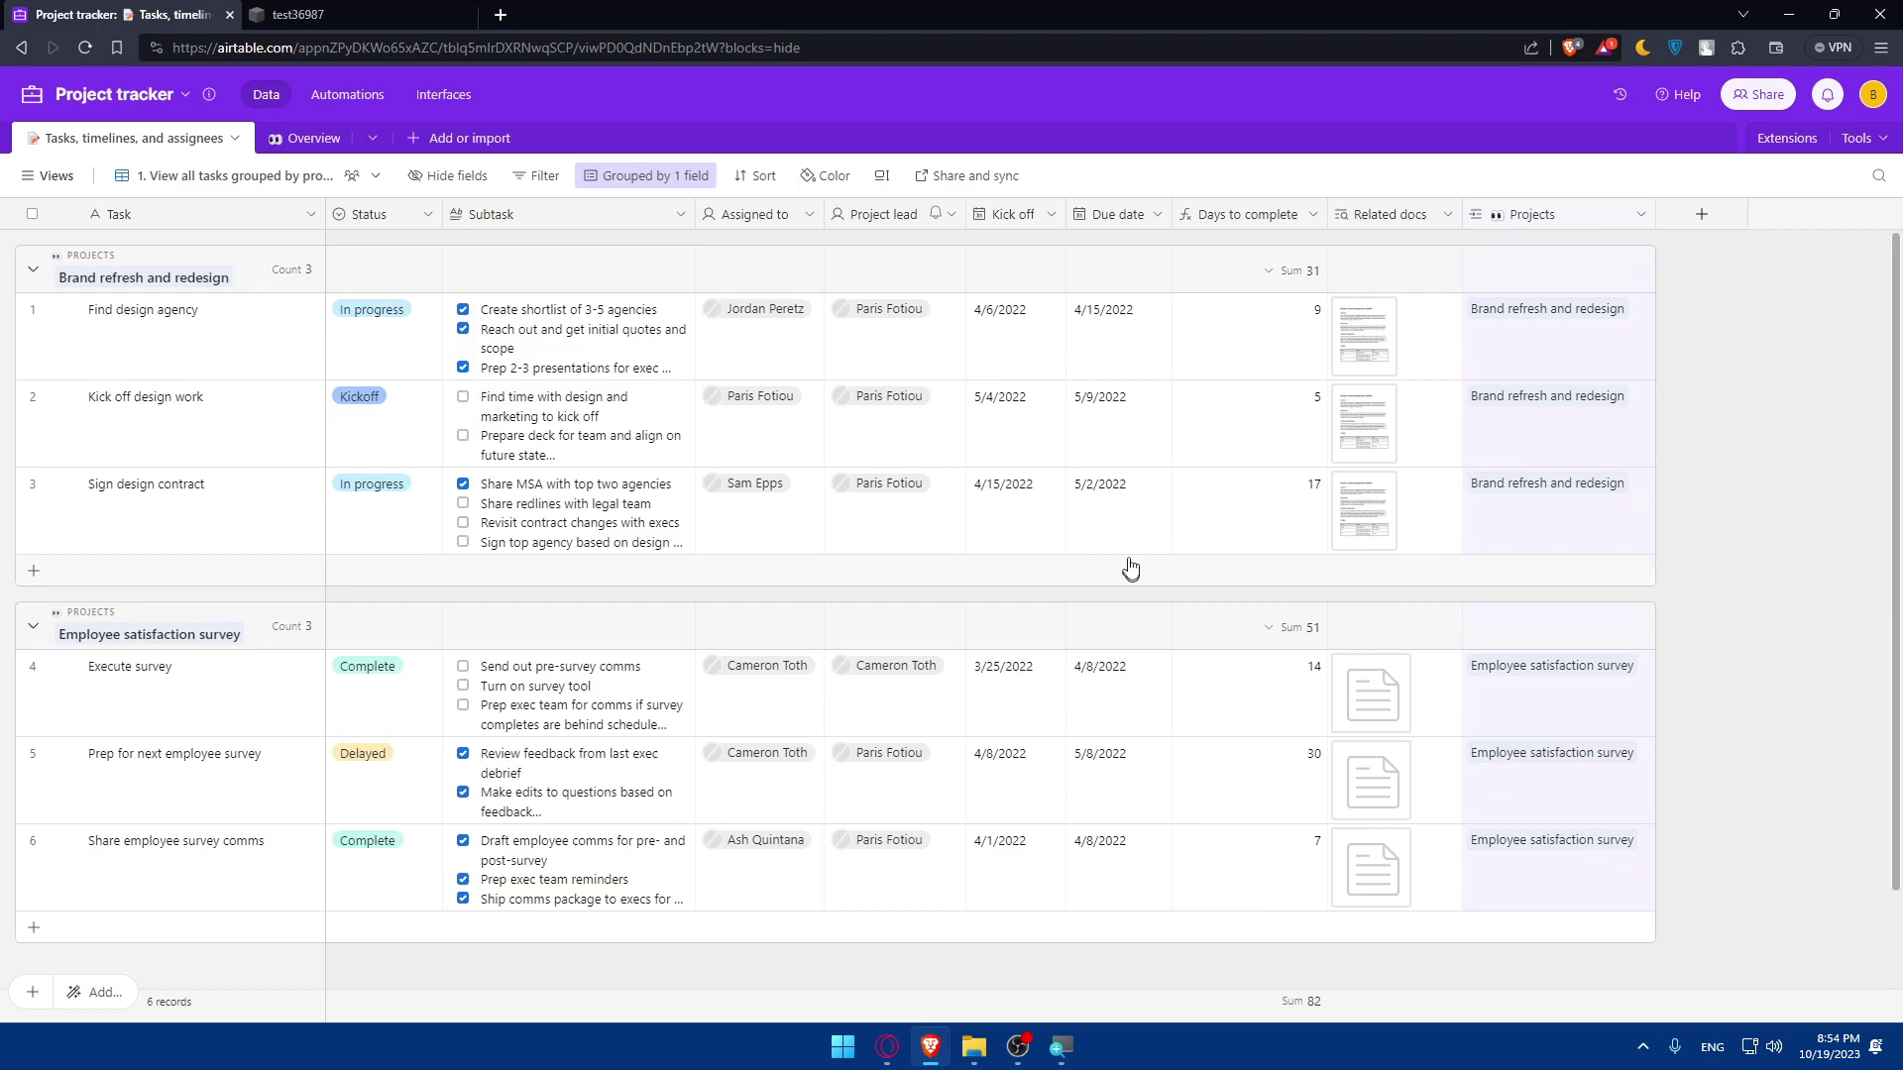
pyautogui.scroll(1, 838, 562)
pyautogui.scroll(-1, 918, 664)
pyautogui.scroll(1, 782, 634)
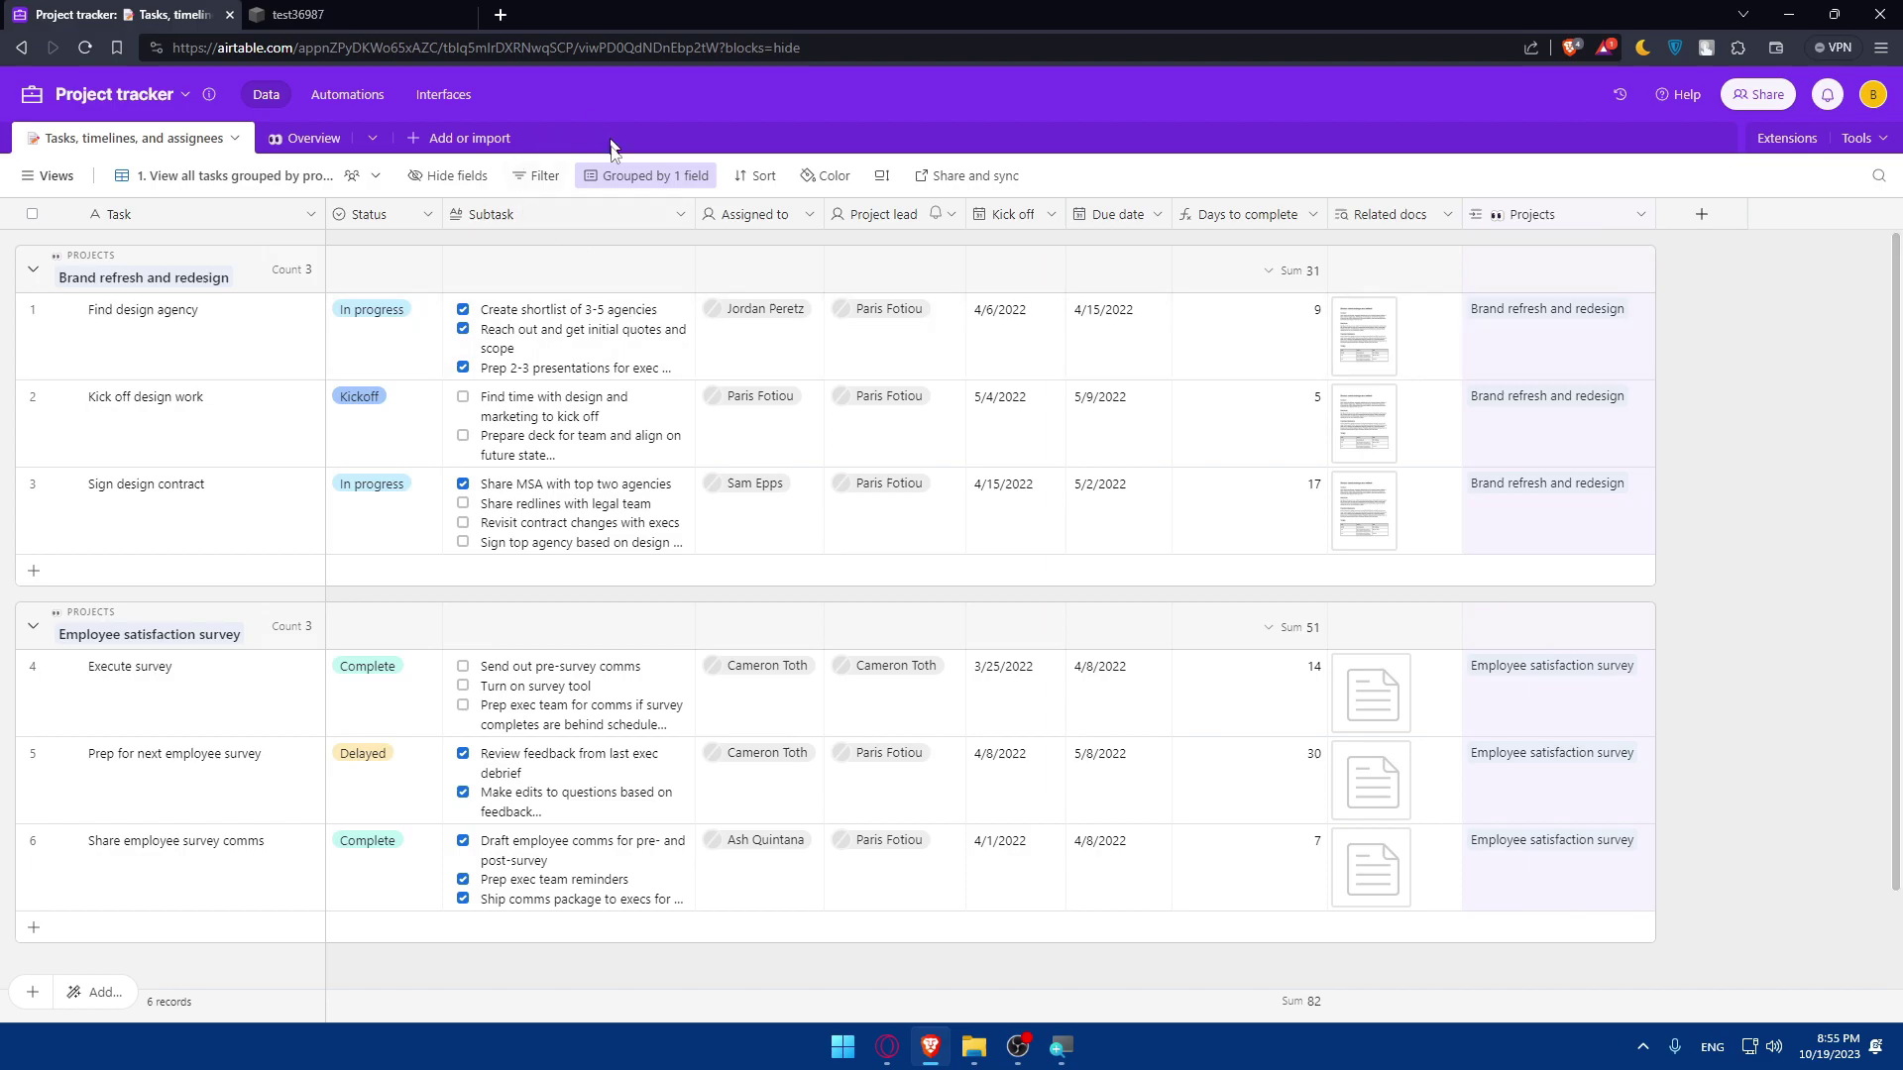
pyautogui.scroll(-1, 595, 263)
pyautogui.click(1875, 95)
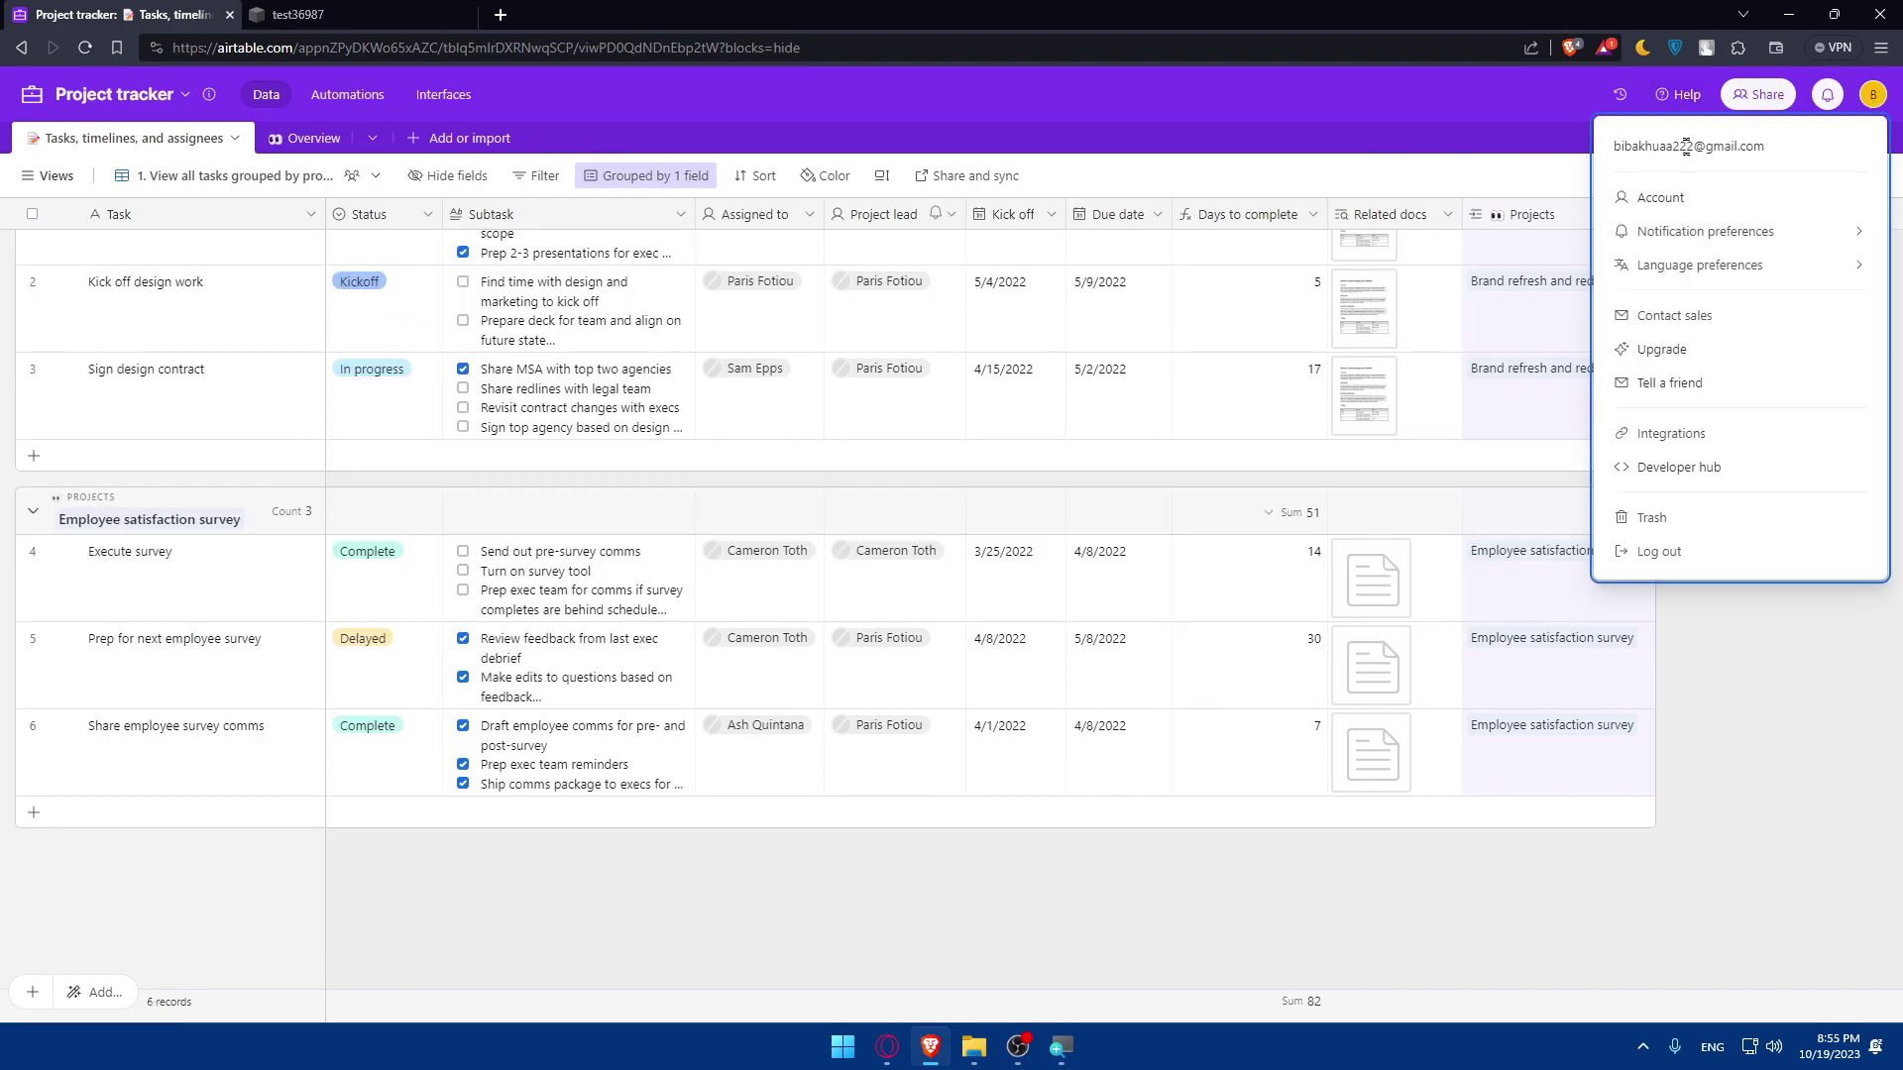
pyautogui.click(443, 94)
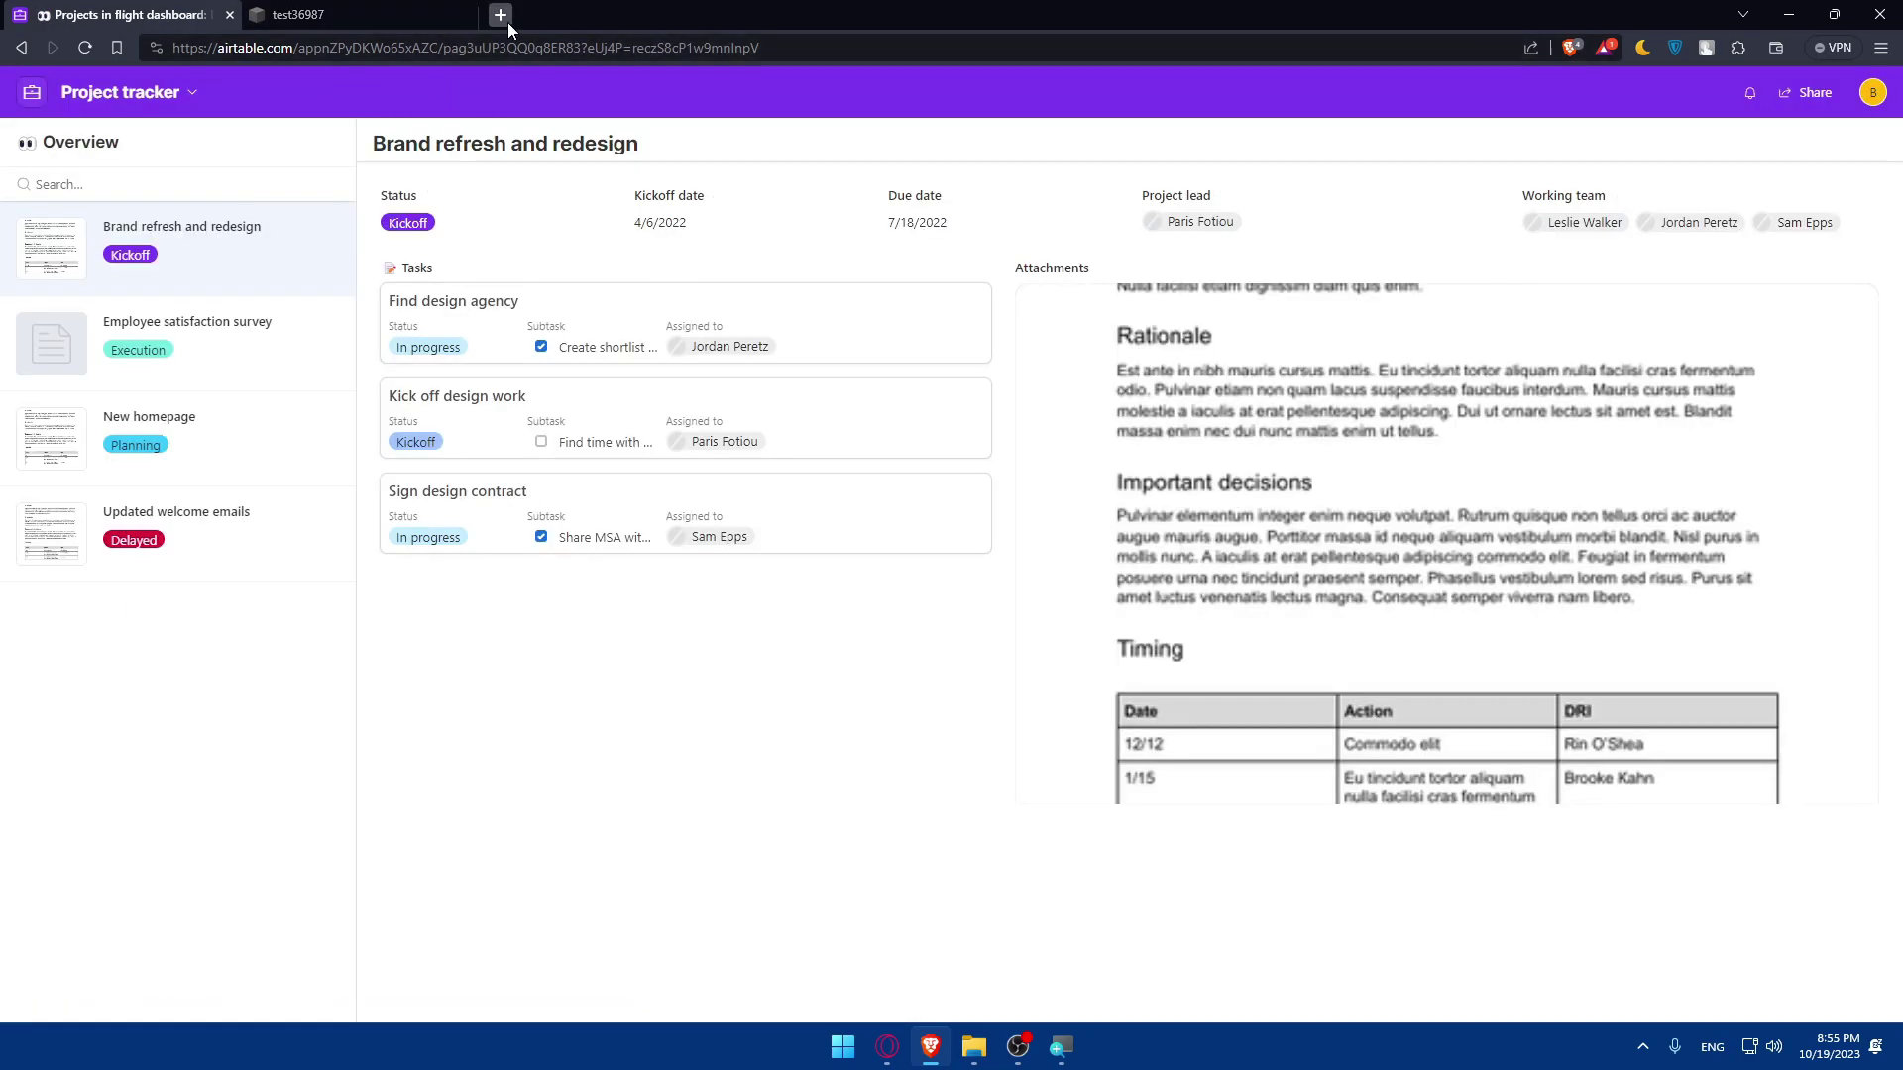
# Step: Load airtable.com in a new tab and open the Project tracker base card's options
pyautogui.click(507, 22)
pyautogui.write('air')
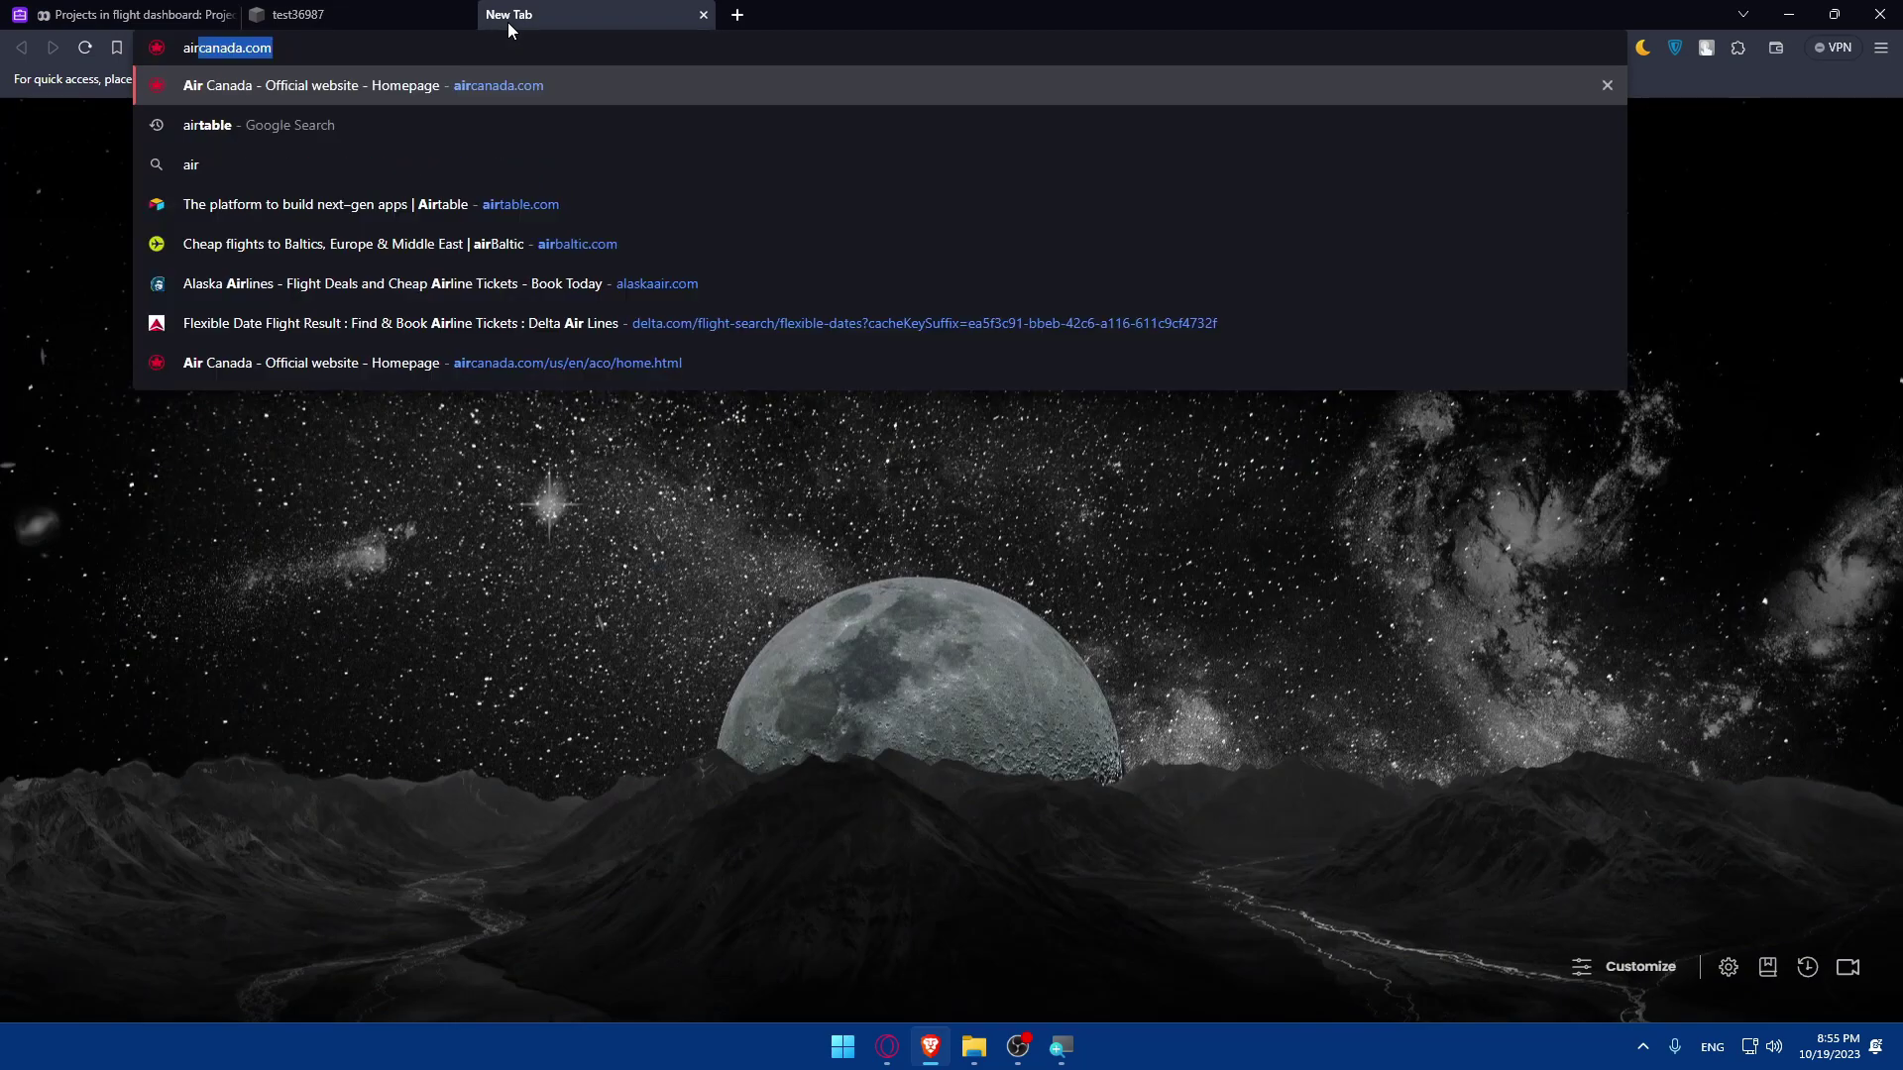
pyautogui.write('table.c')
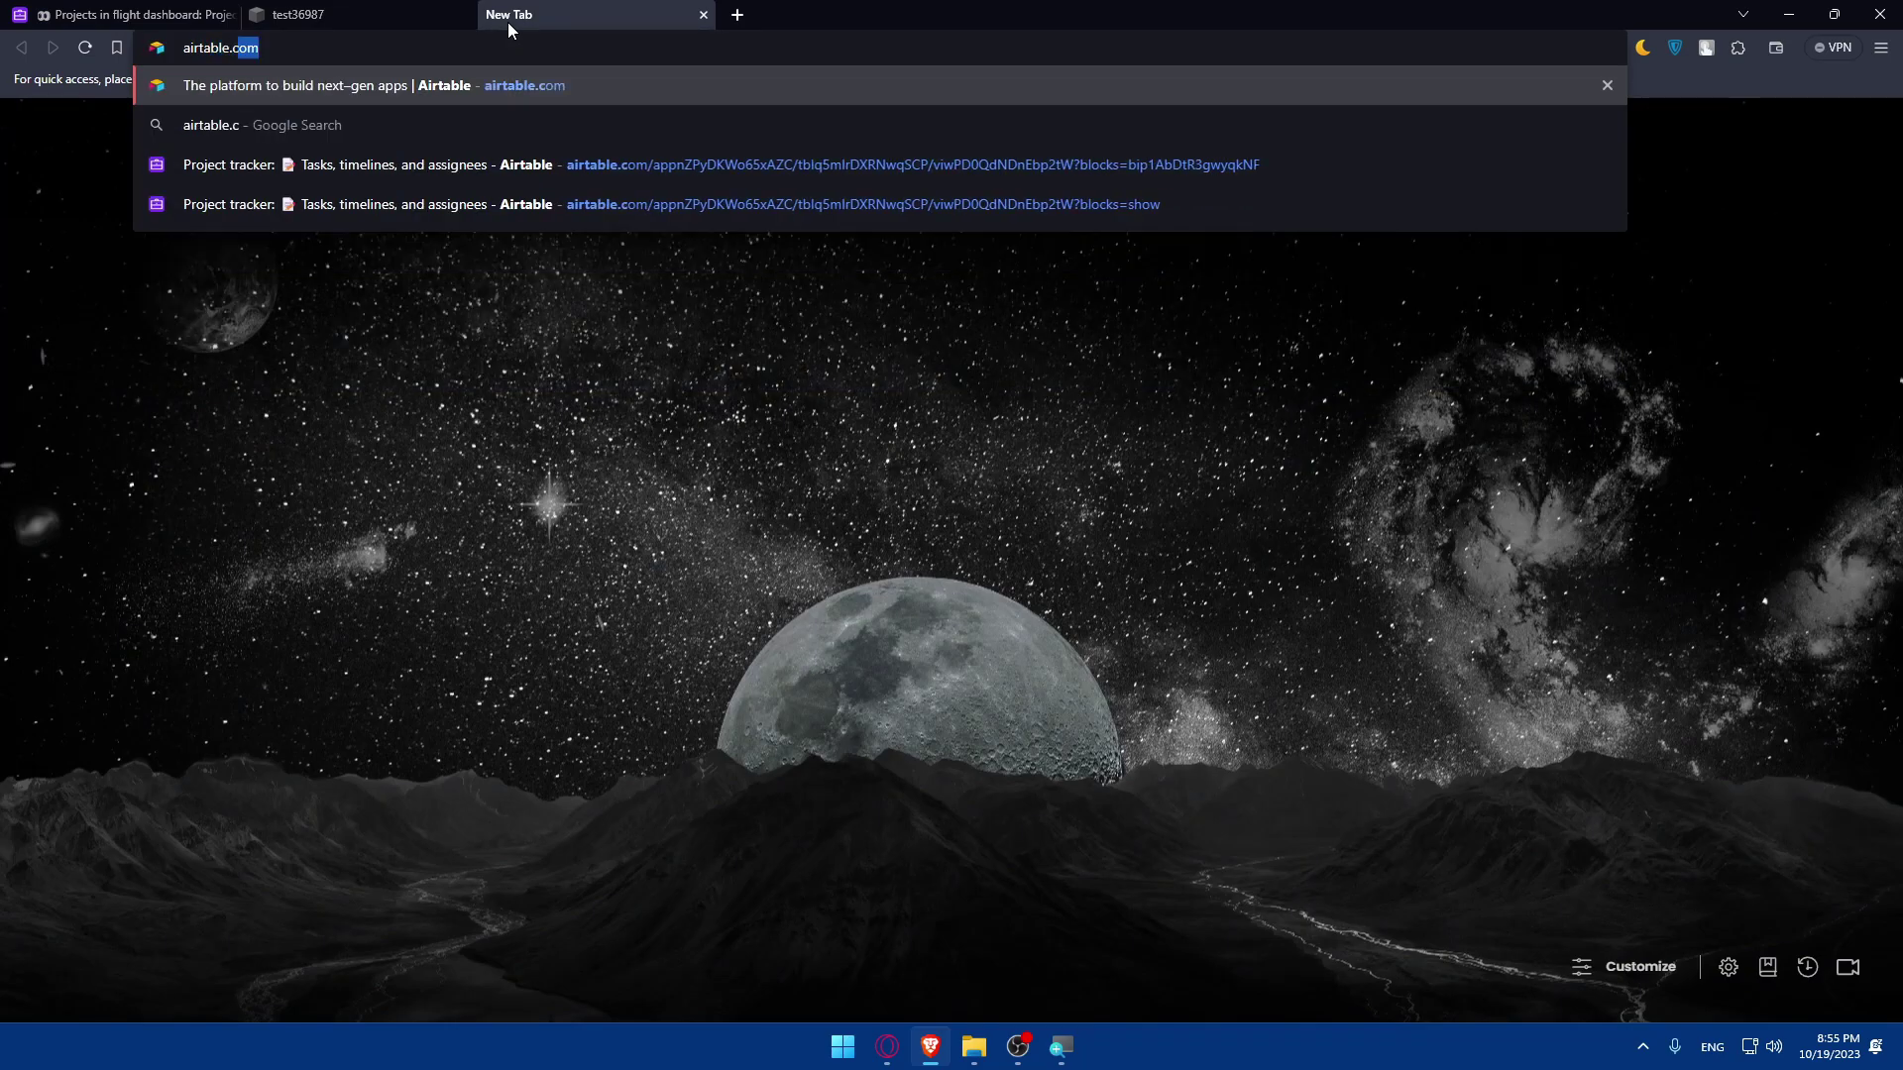
pyautogui.press('Return')
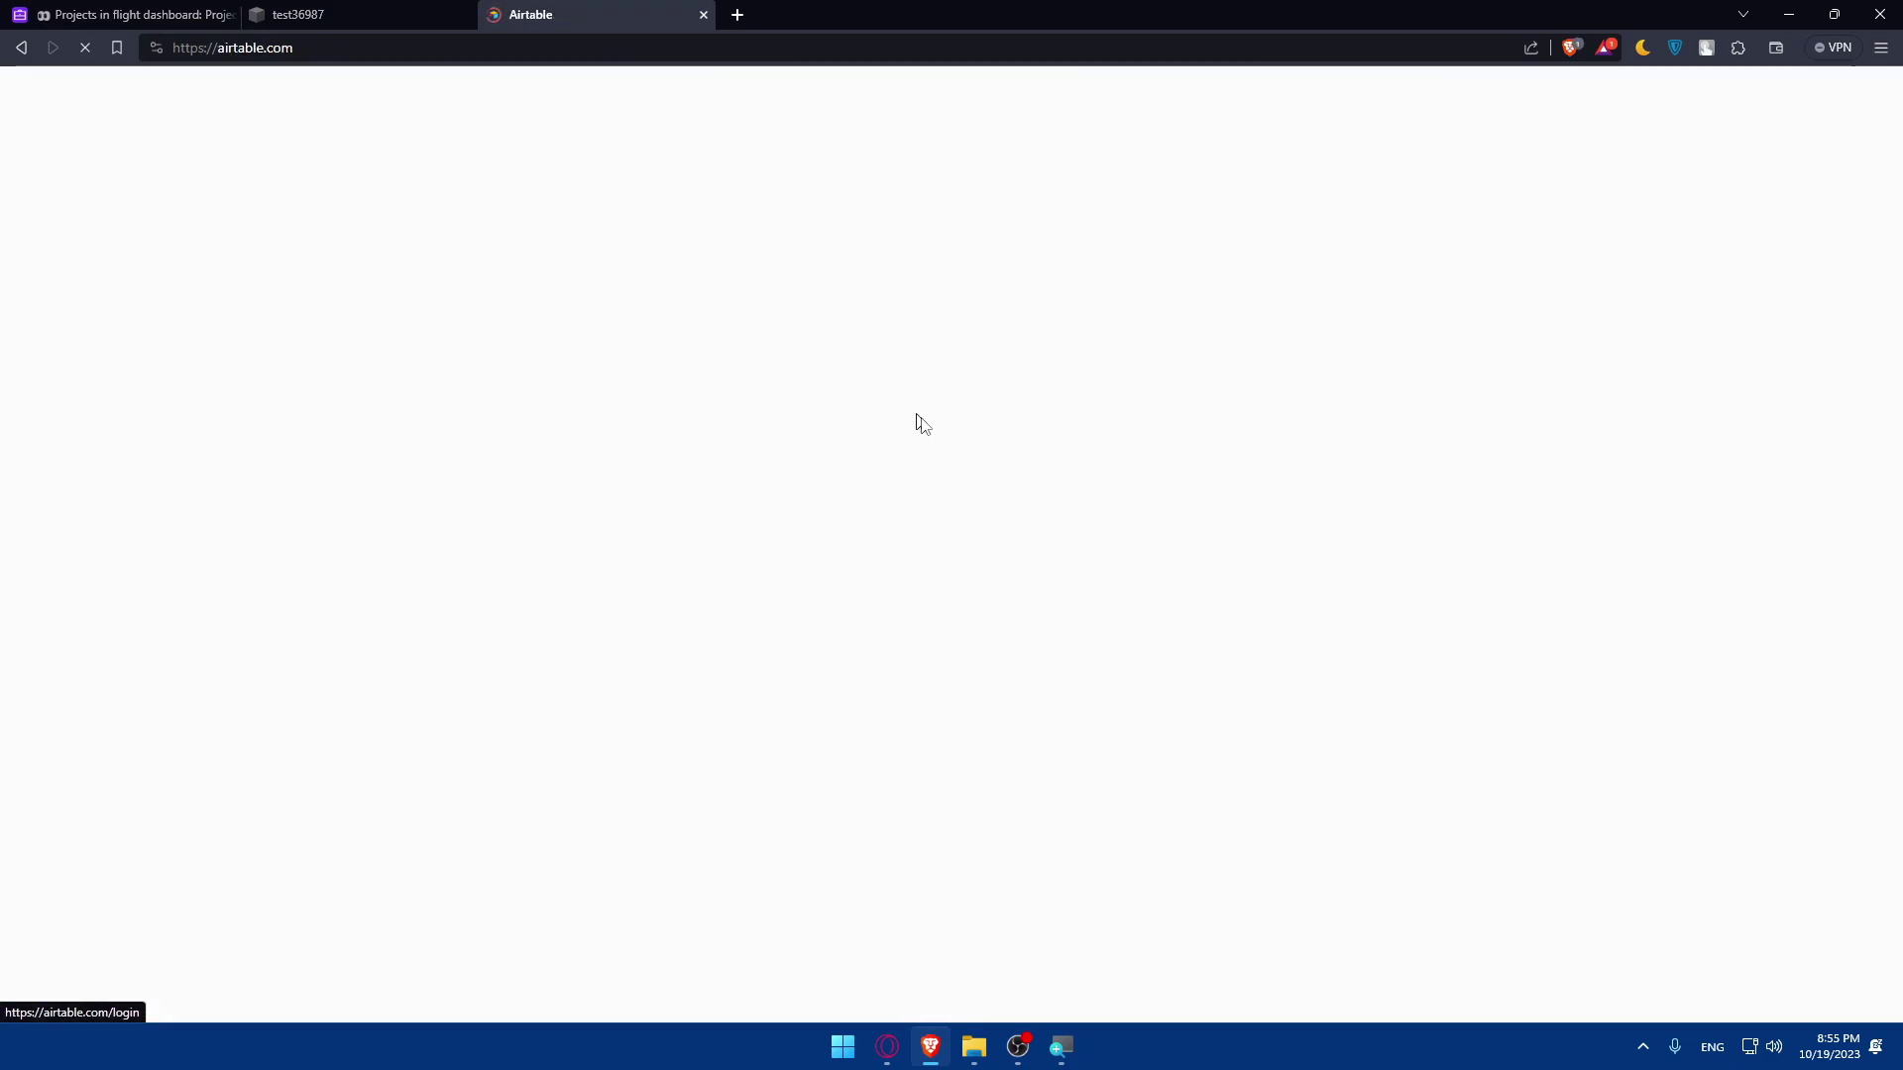
pyautogui.moveTo(426, 13); pyautogui.dragTo(575, 14)
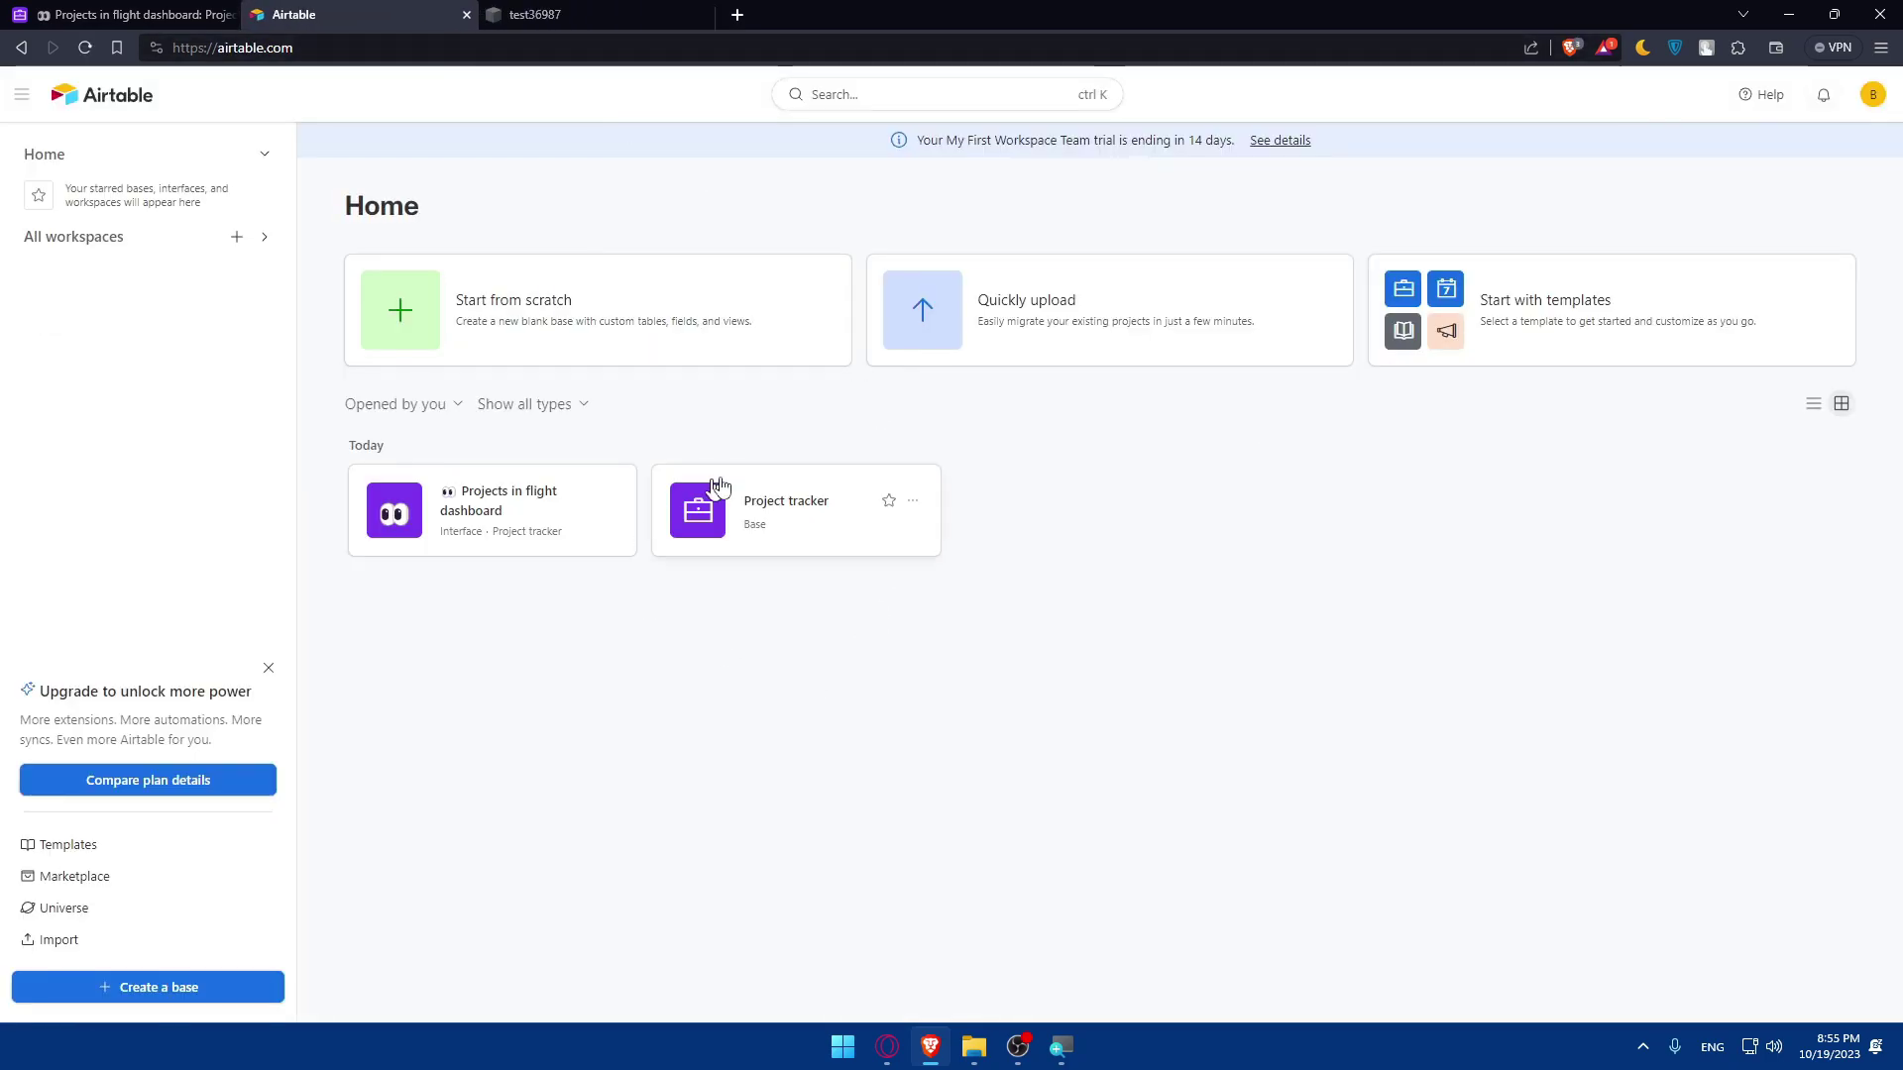
pyautogui.click(504, 533)
pyautogui.click(913, 503)
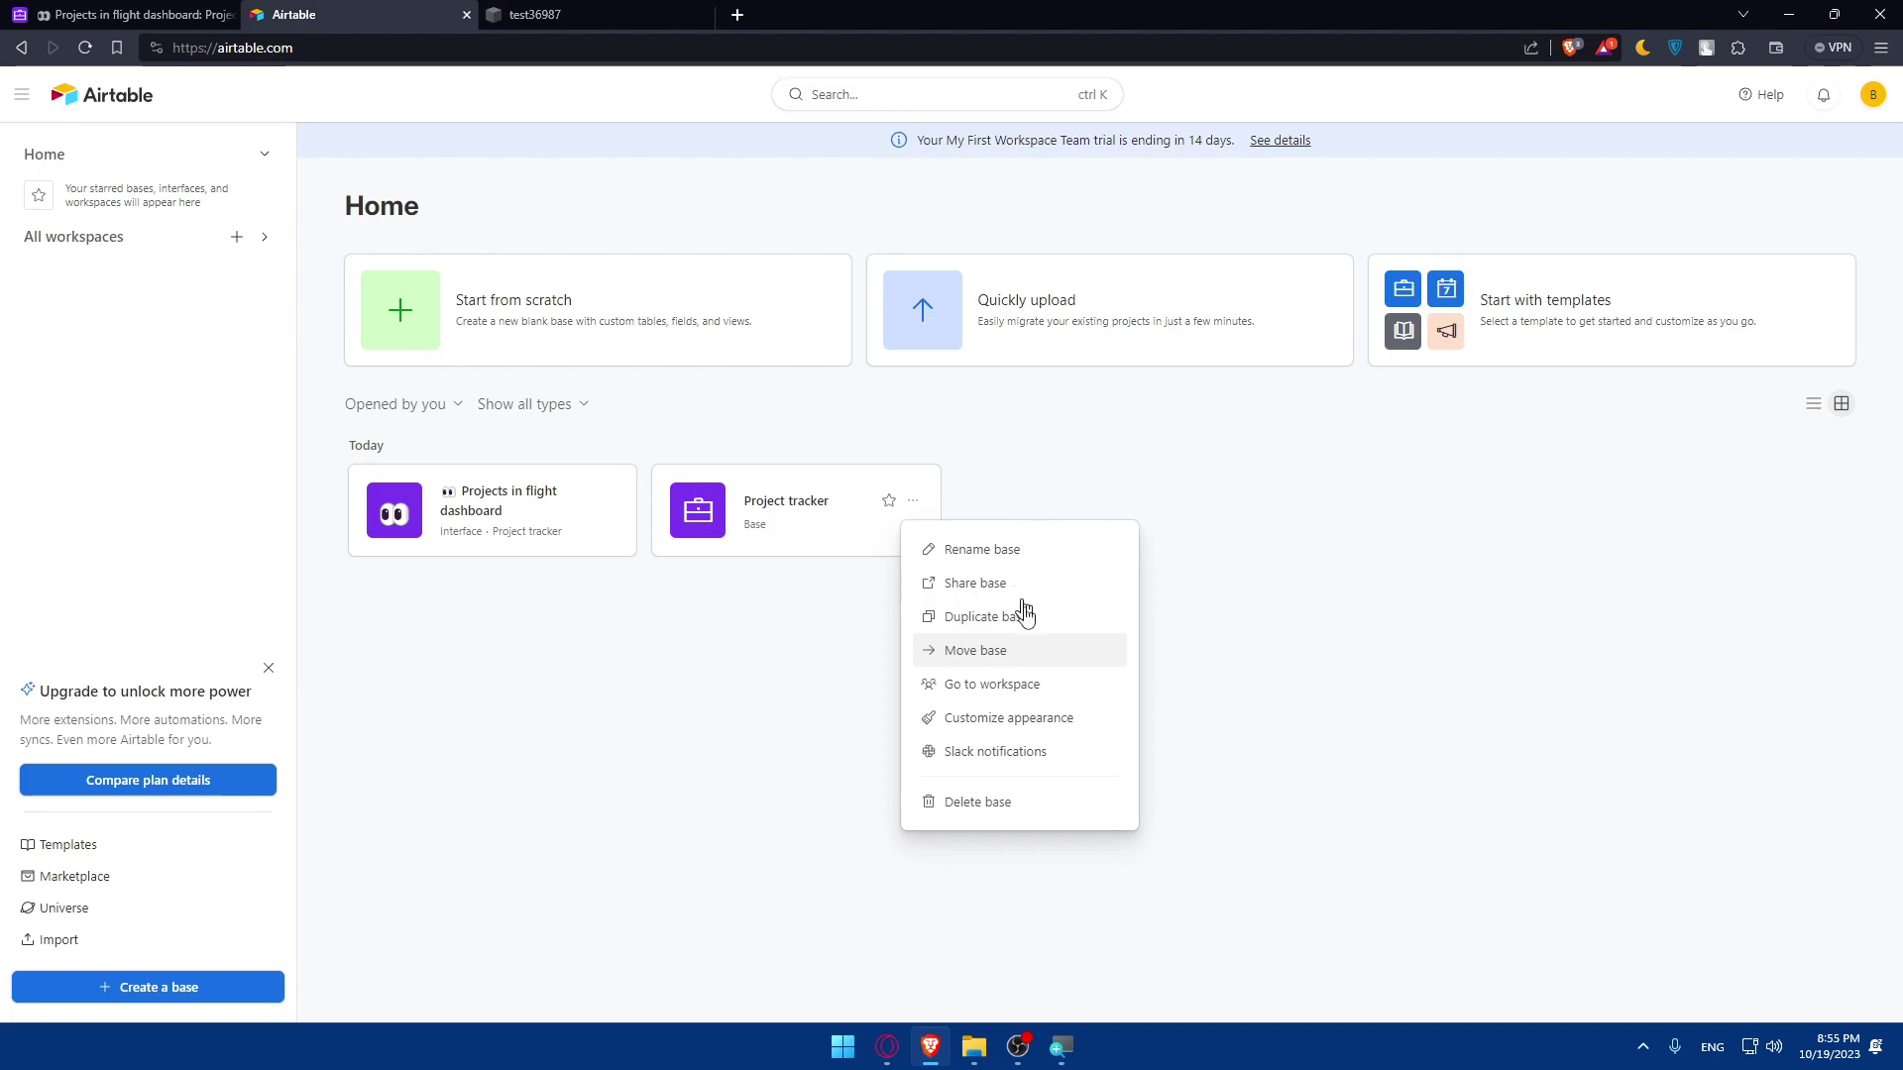
# Step: Create a Creator invite link to the Project tracker base for any email, leaving base link sharing disabled
pyautogui.click(803, 645)
pyautogui.click(917, 503)
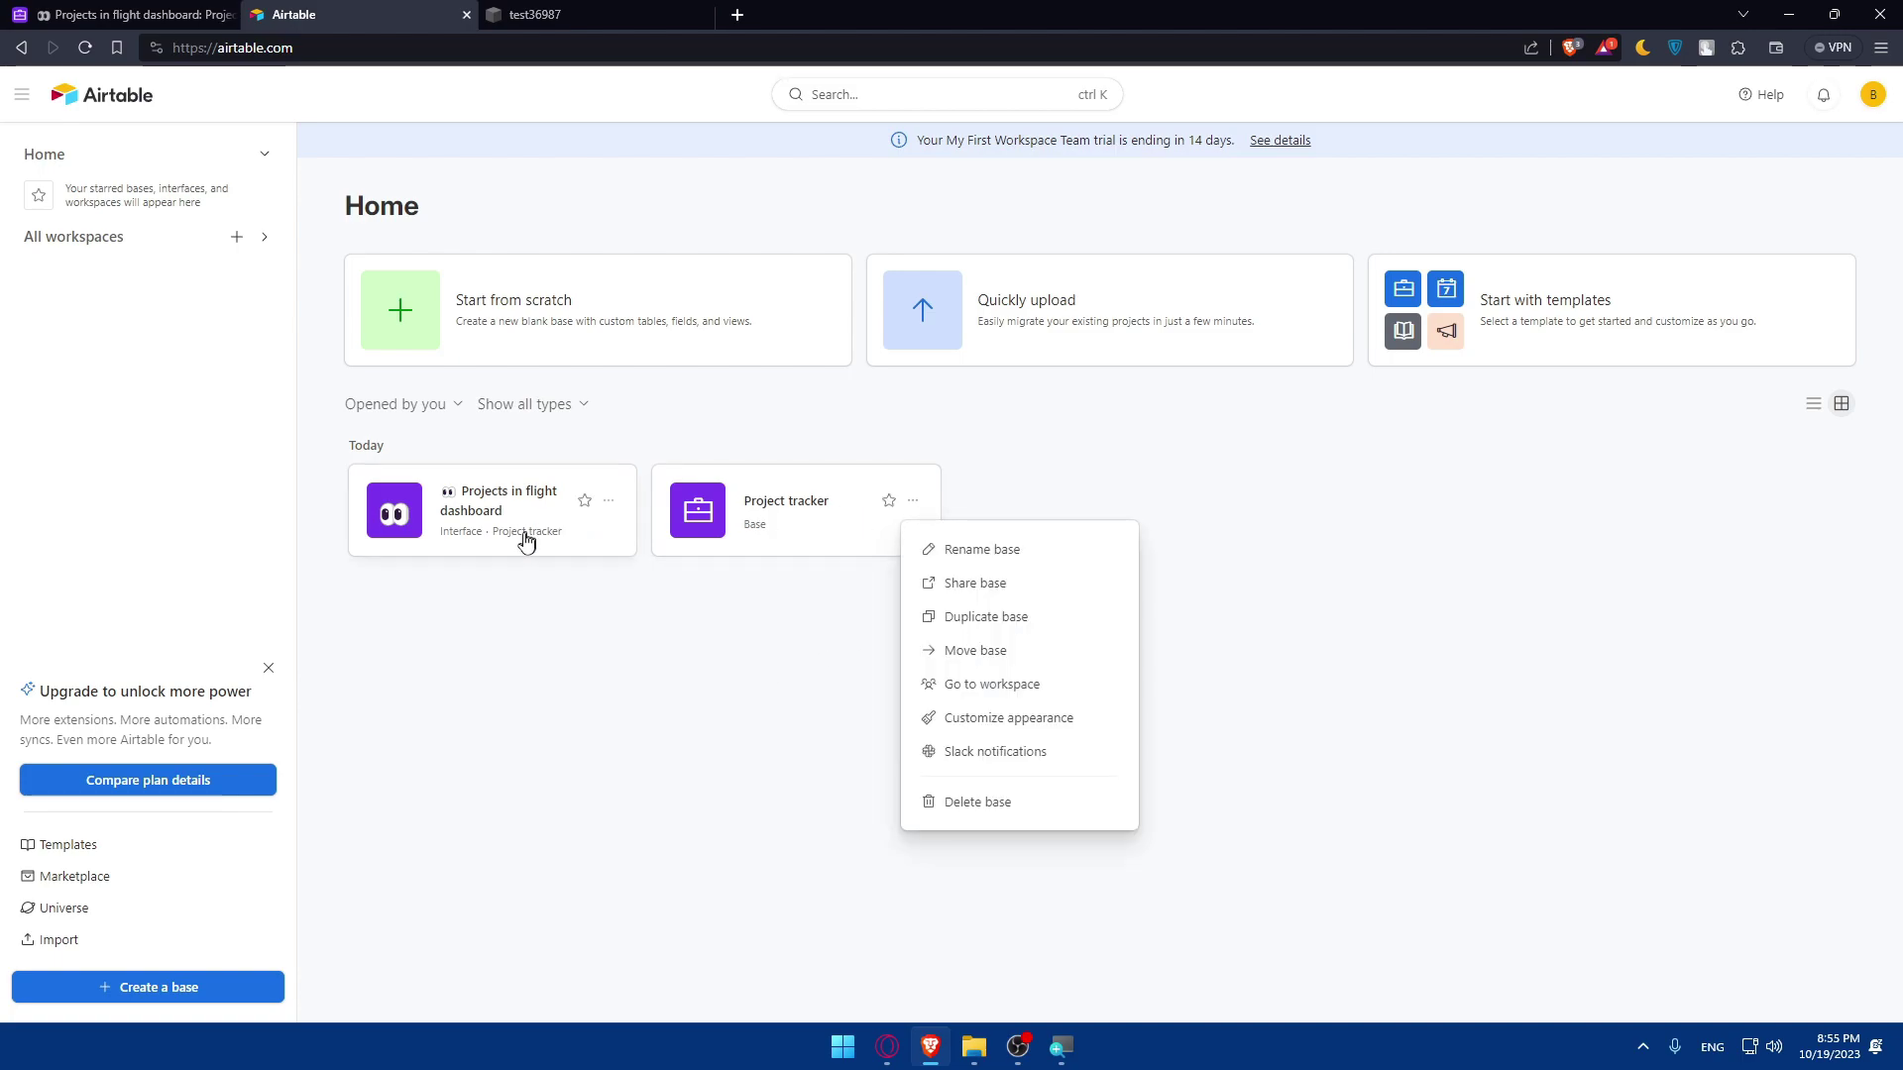
pyautogui.click(997, 594)
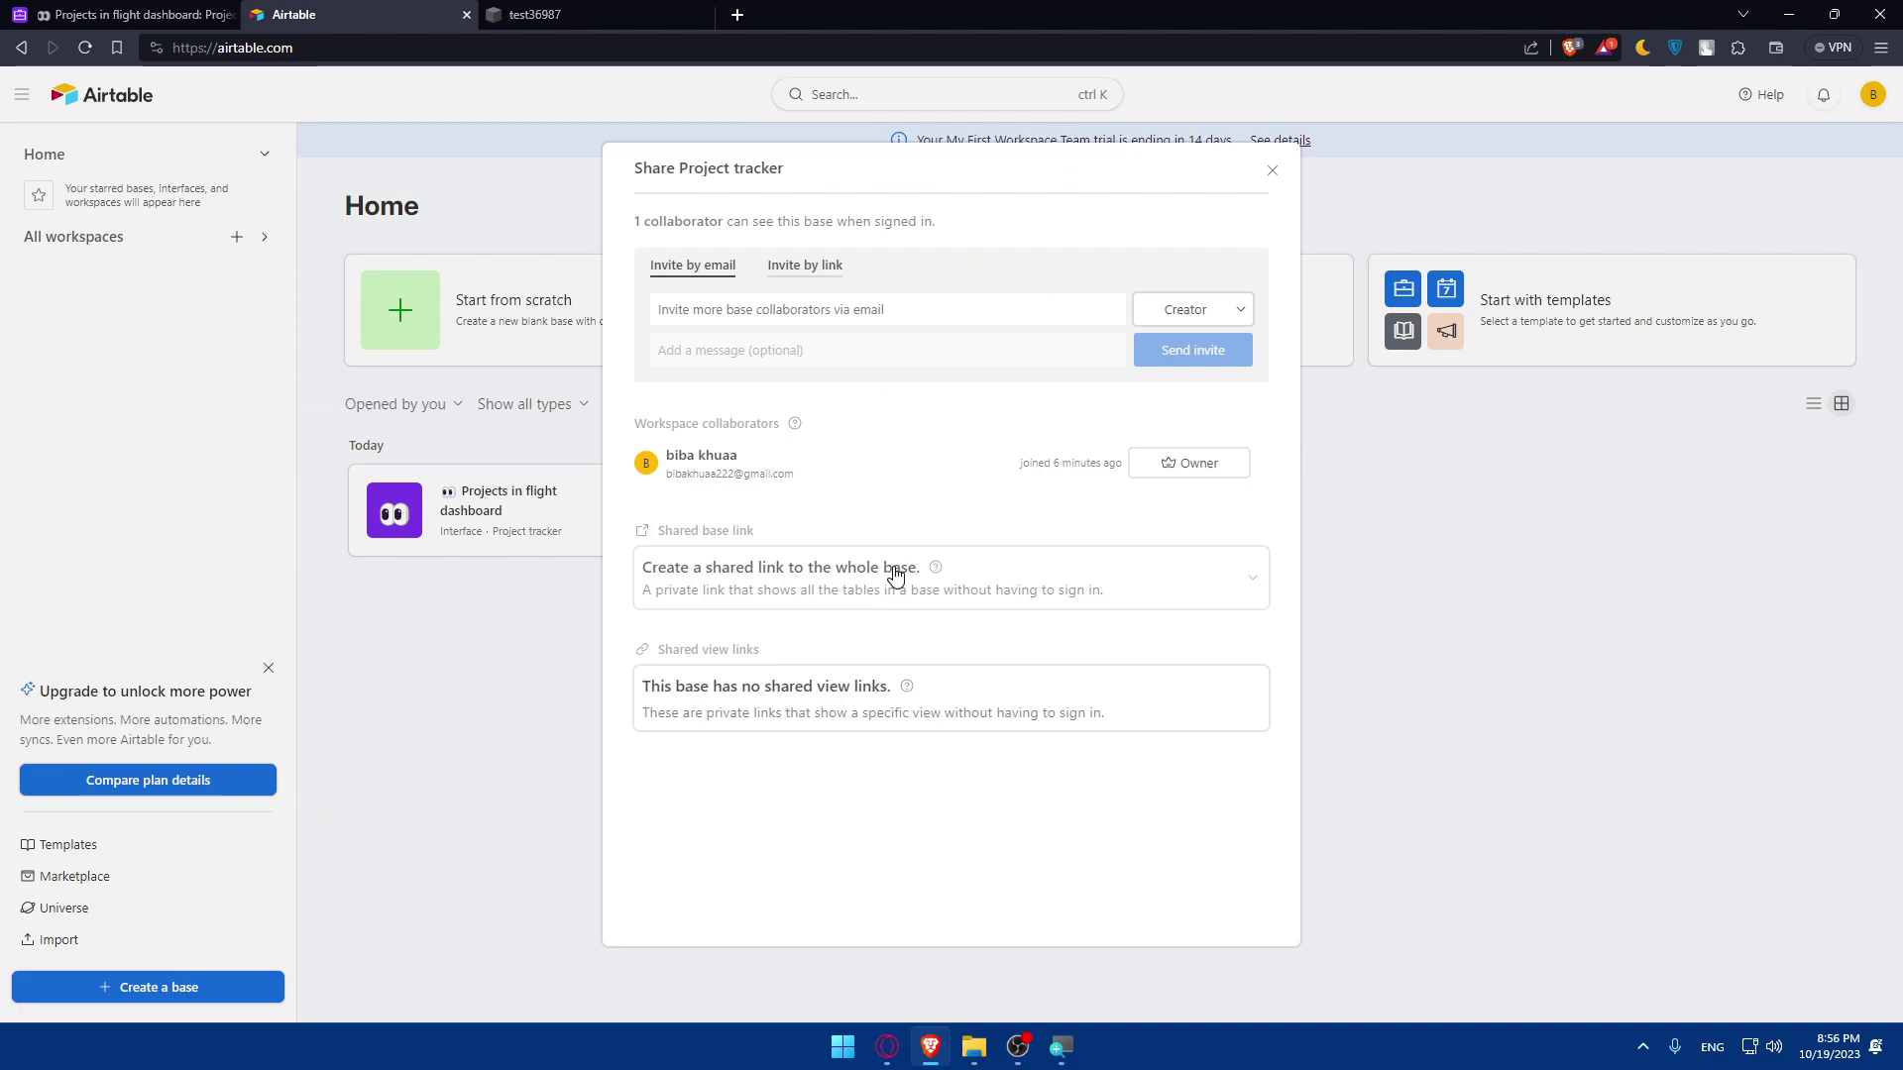
pyautogui.press('Tab')
pyautogui.click(787, 269)
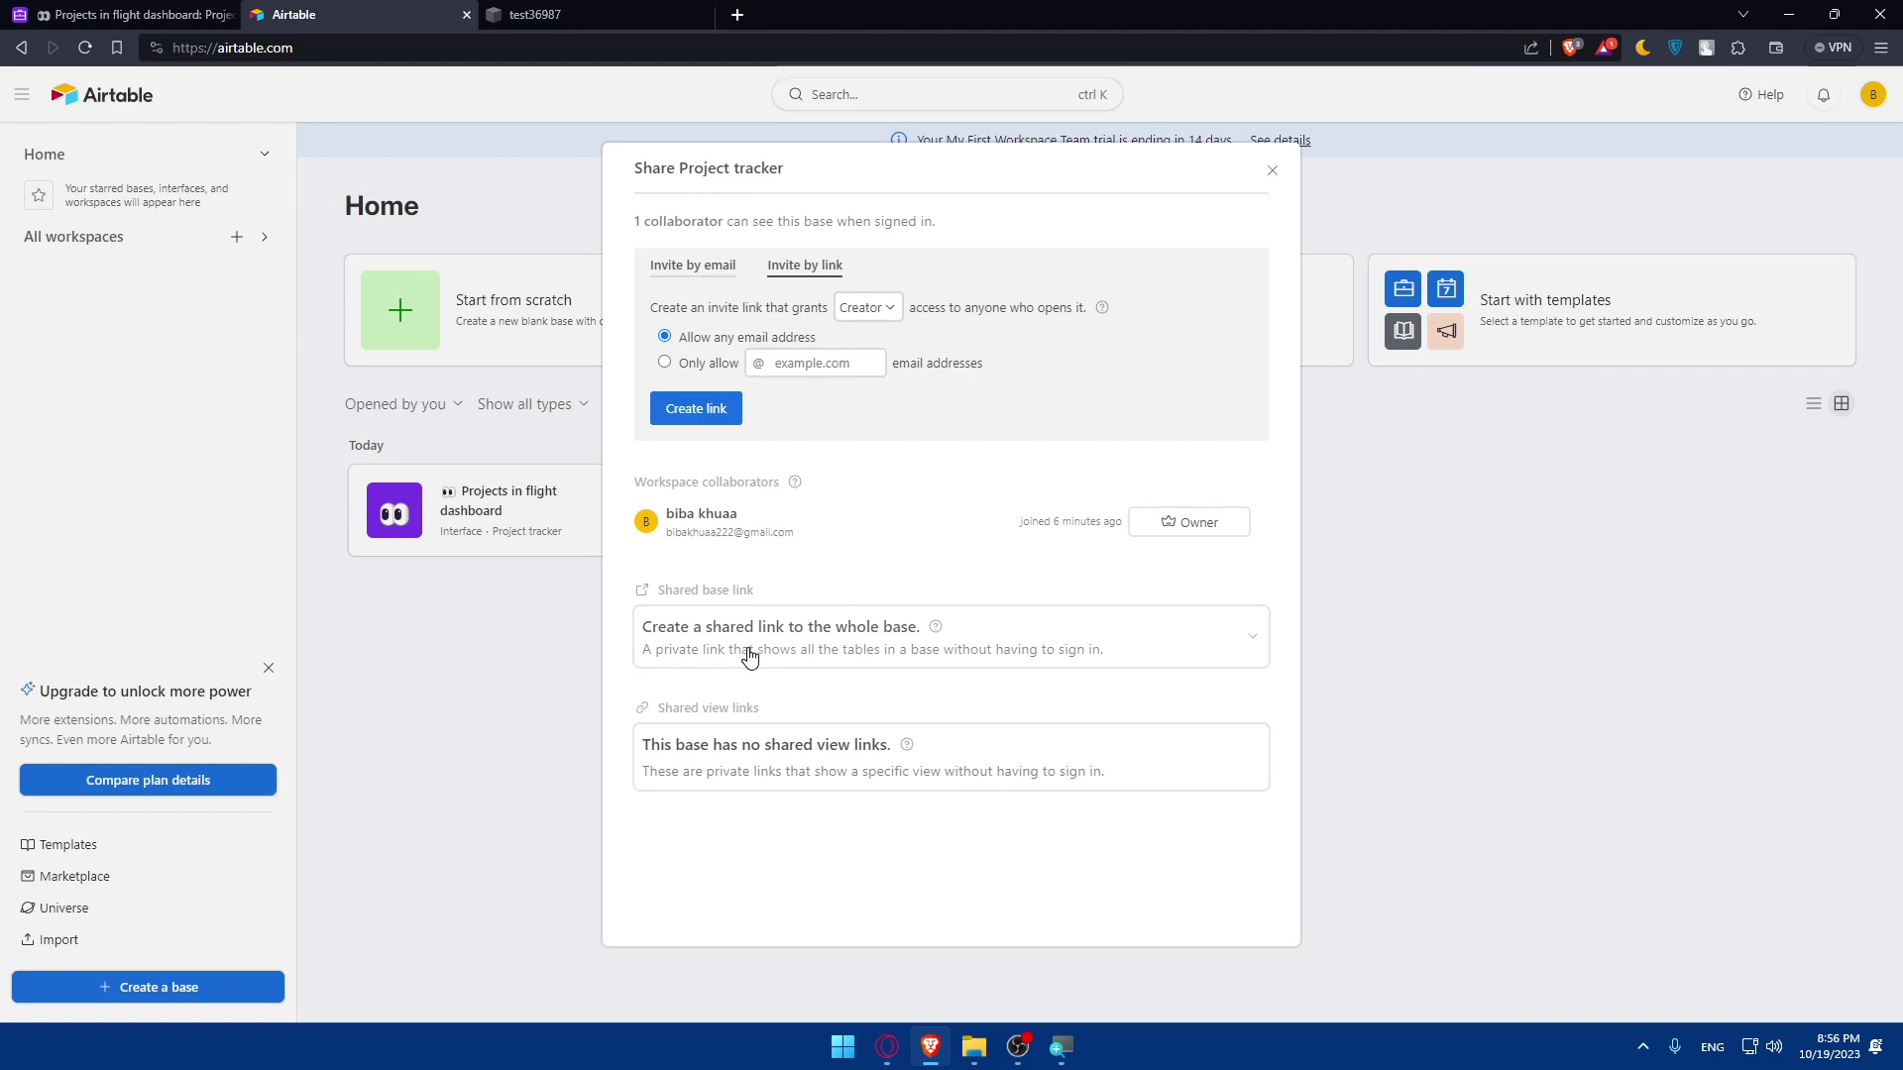
pyautogui.click(803, 648)
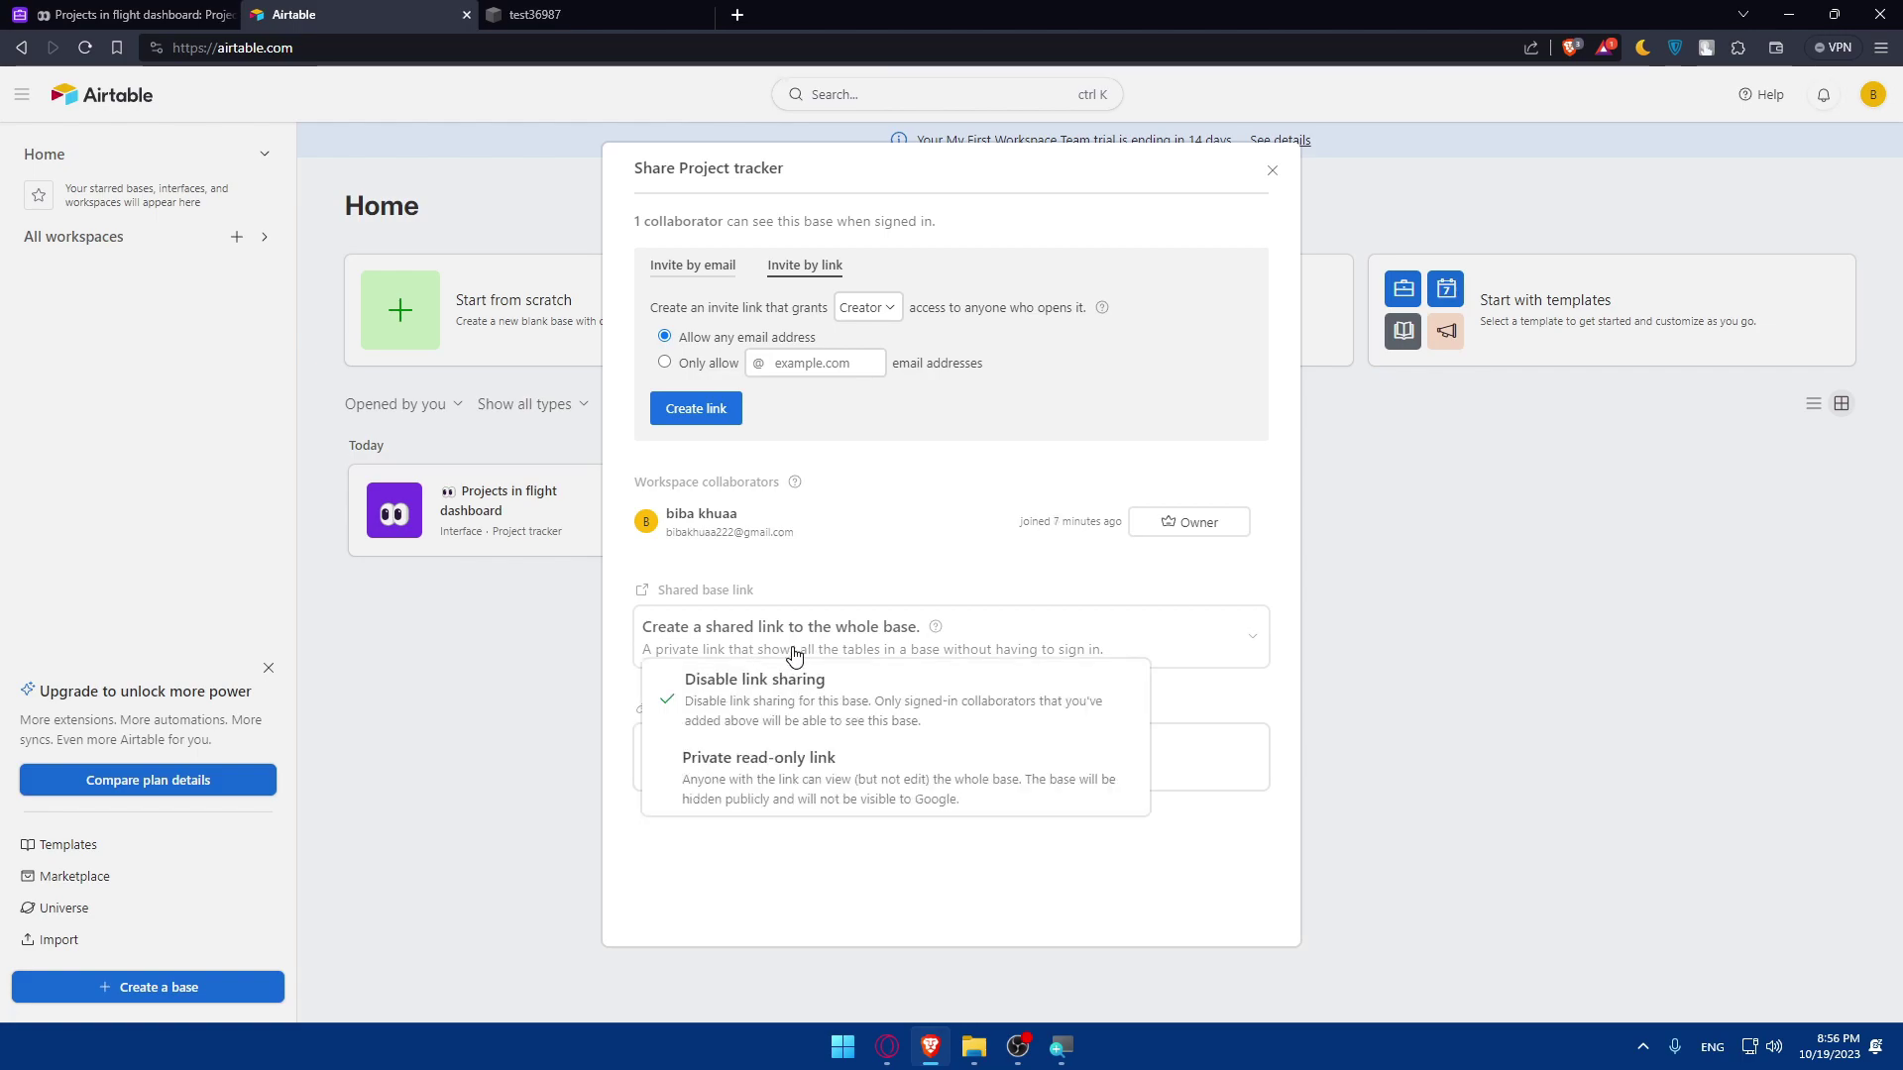
pyautogui.click(793, 703)
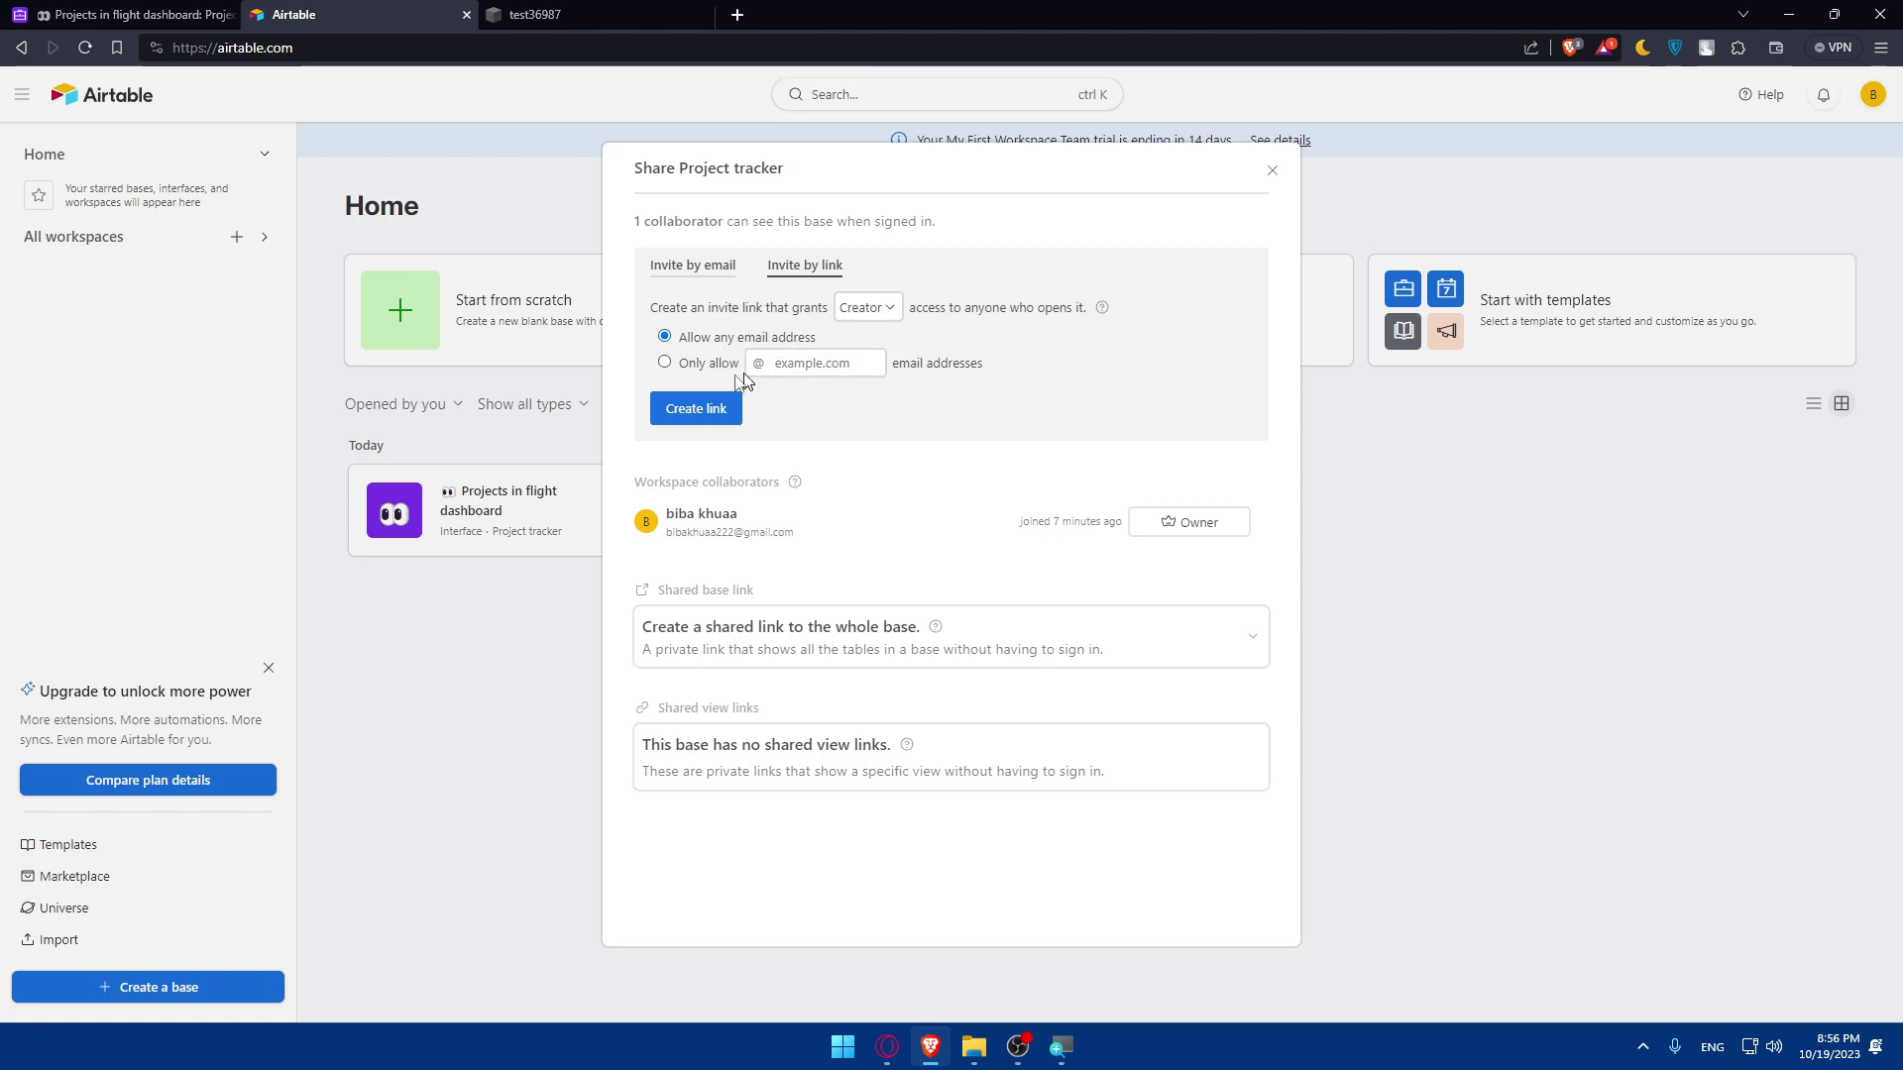
pyautogui.click(693, 408)
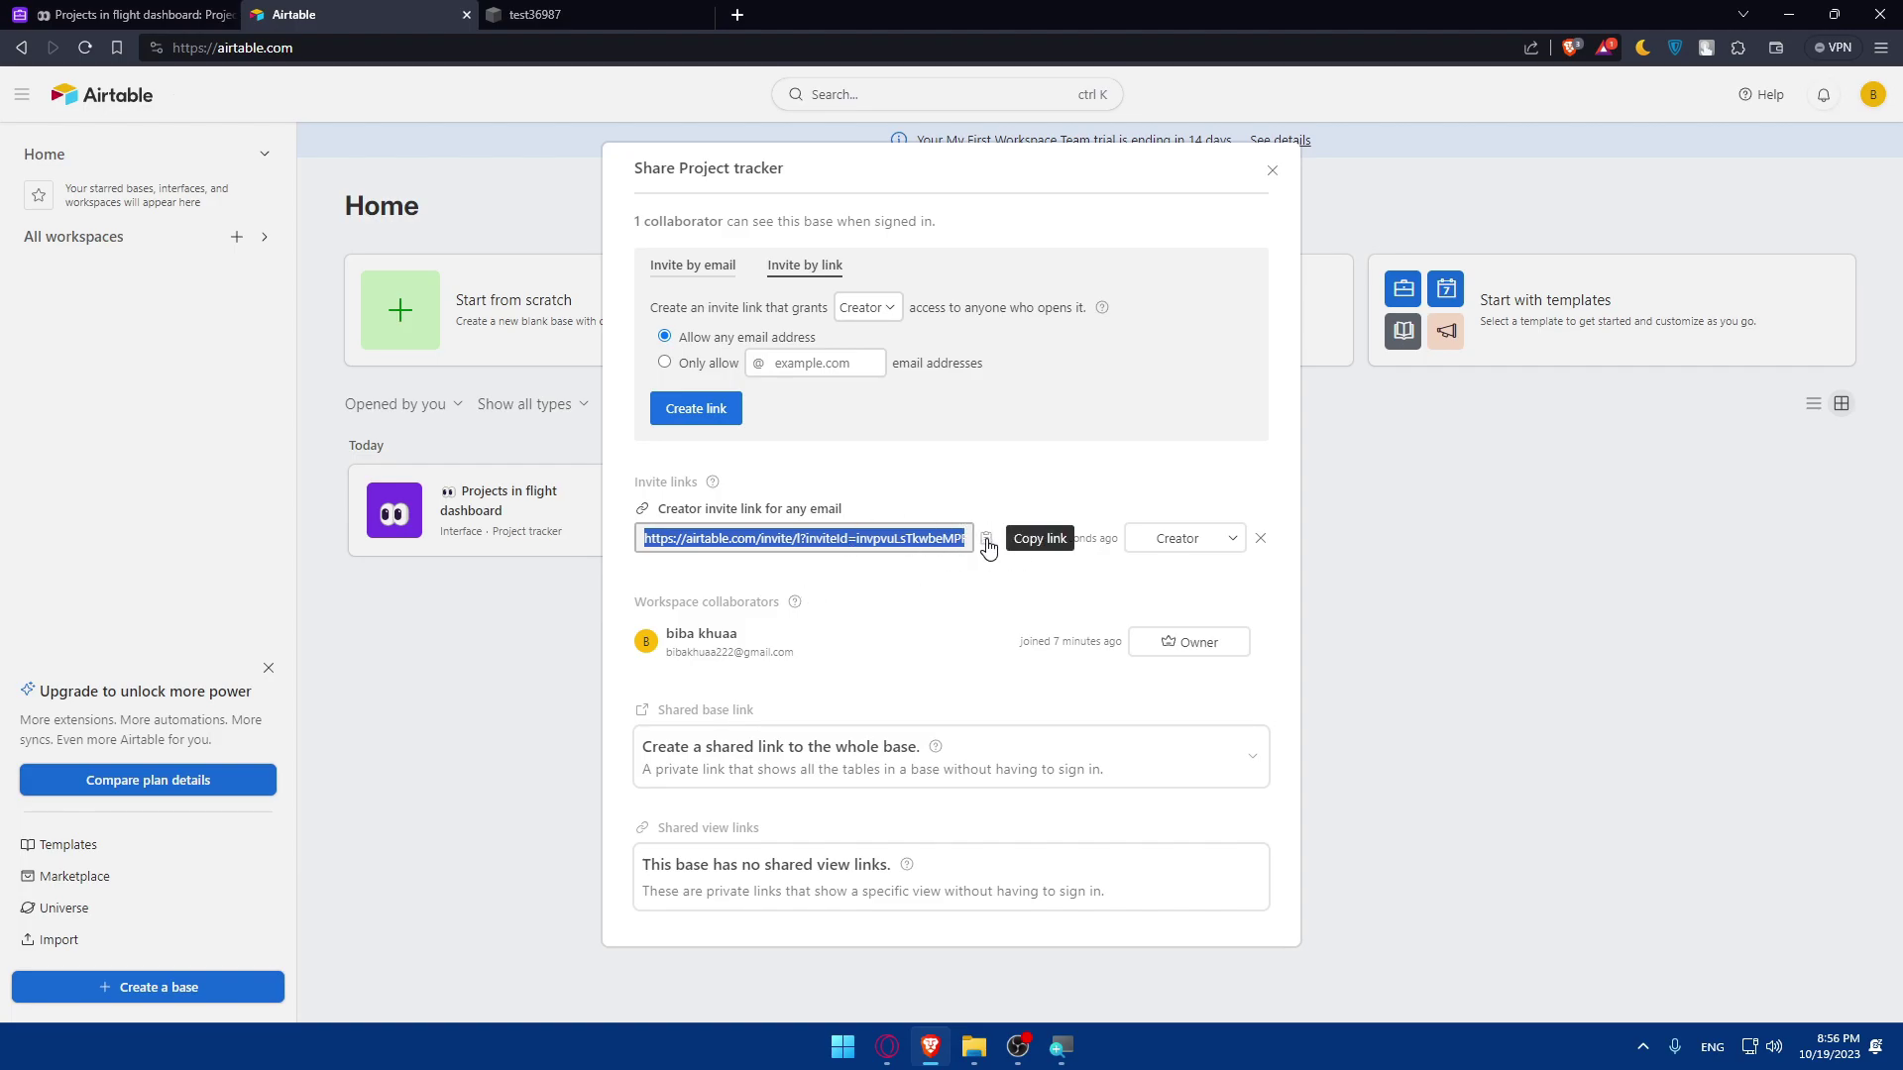
pyautogui.click(561, 14)
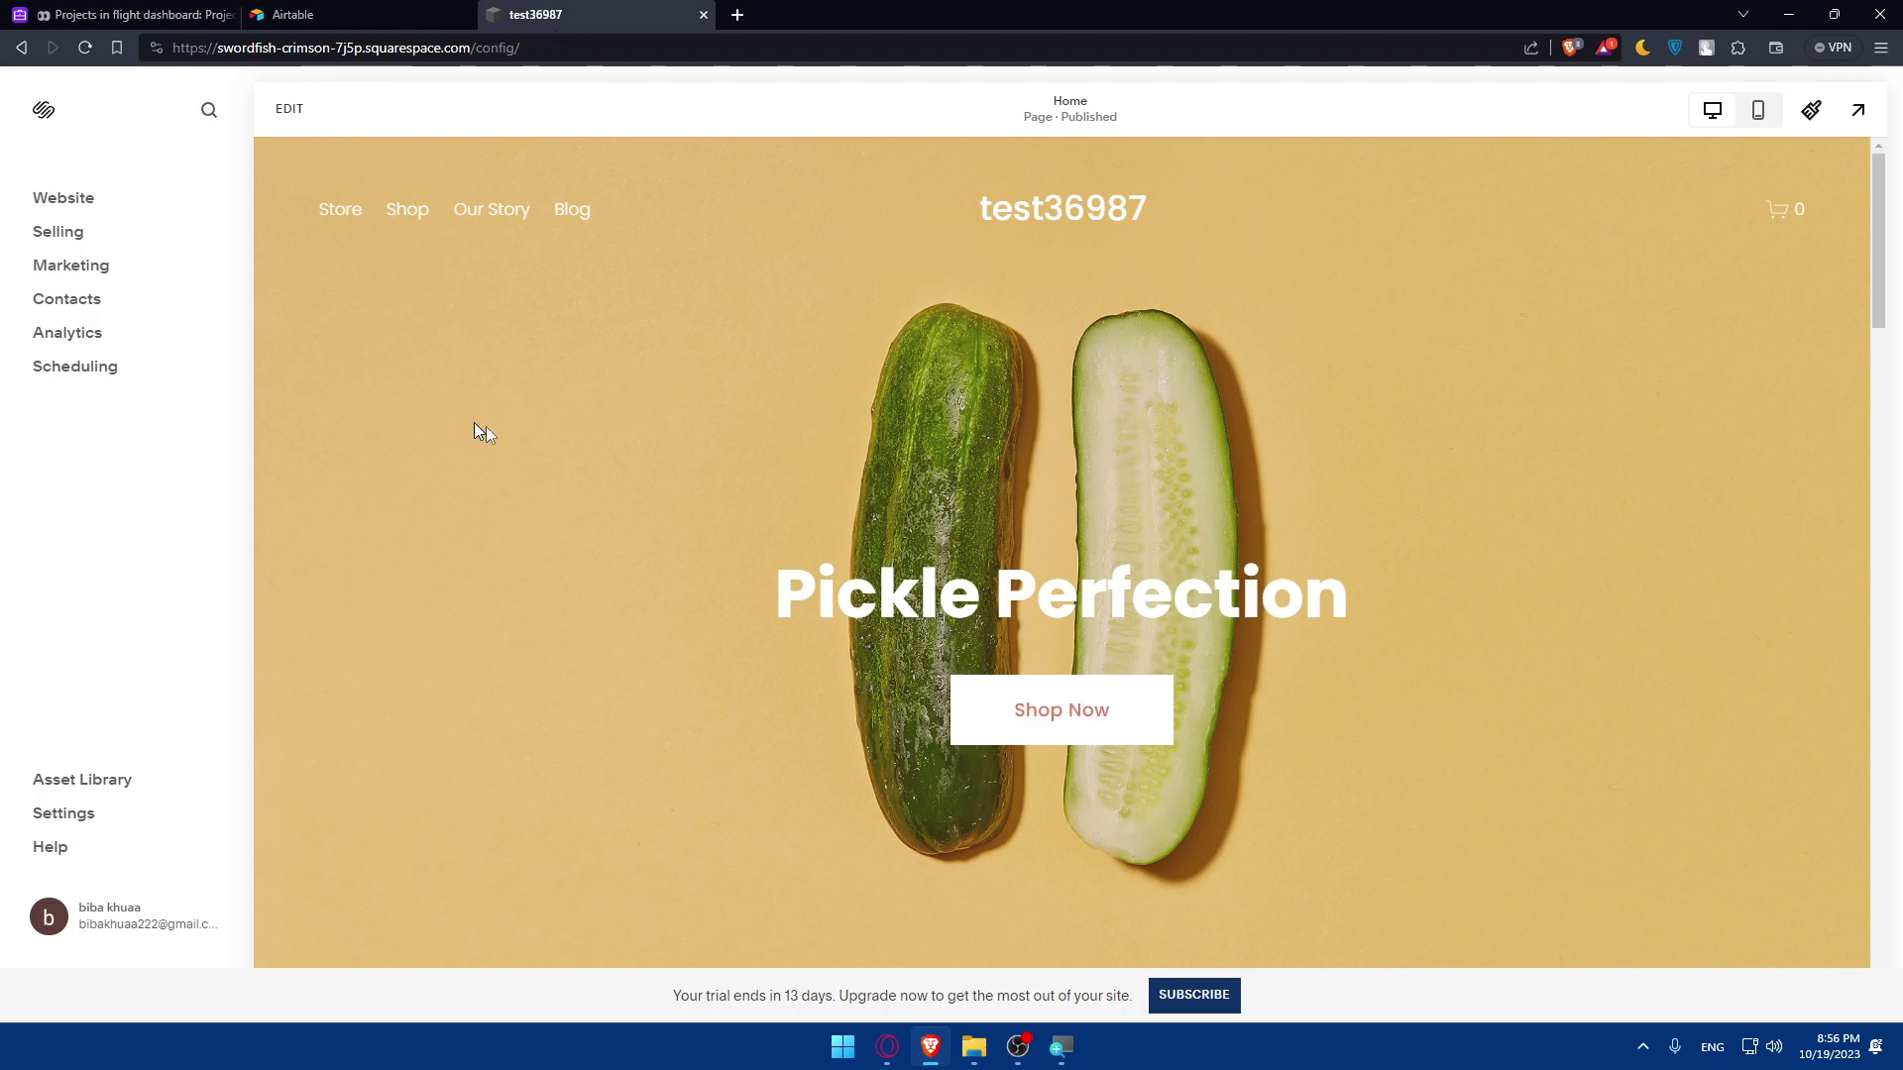
# Step: Open the Blog page from the Squarespace website pages list
pyautogui.click(63, 198)
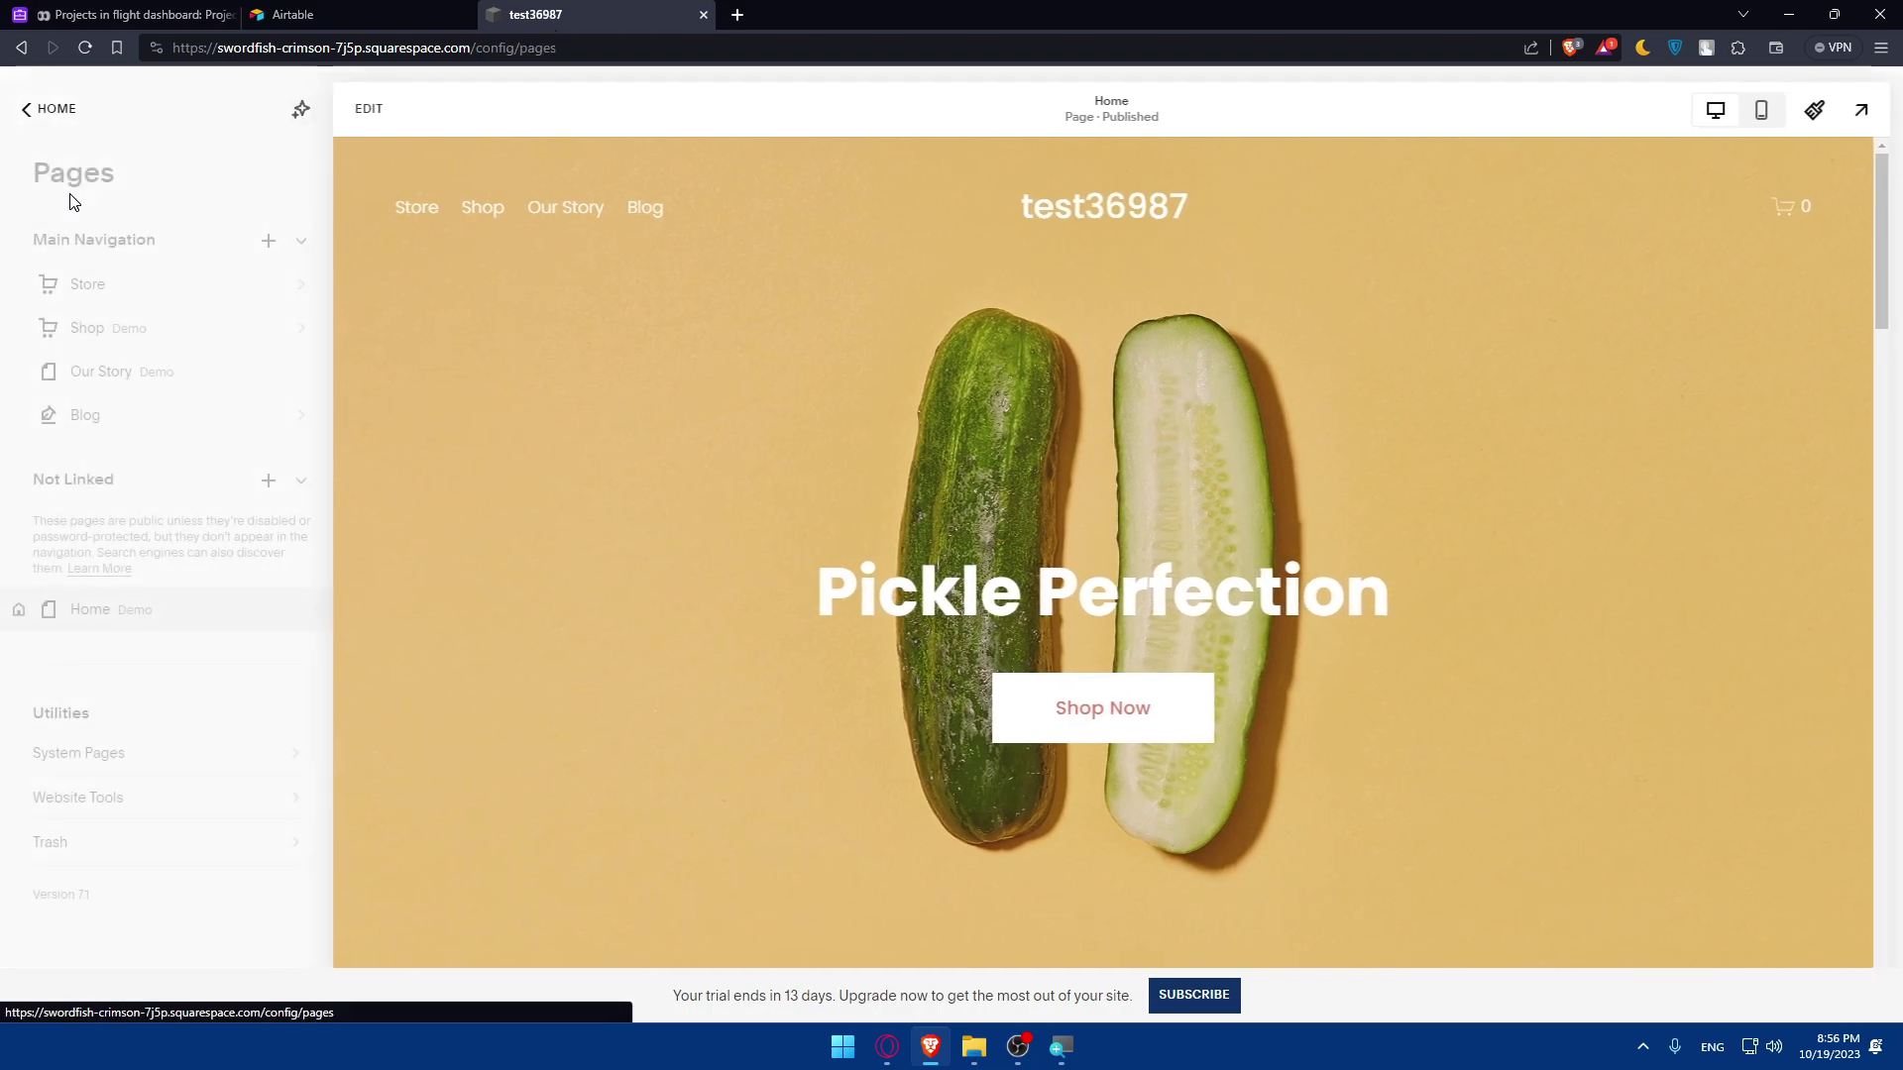
pyautogui.moveTo(155, 624)
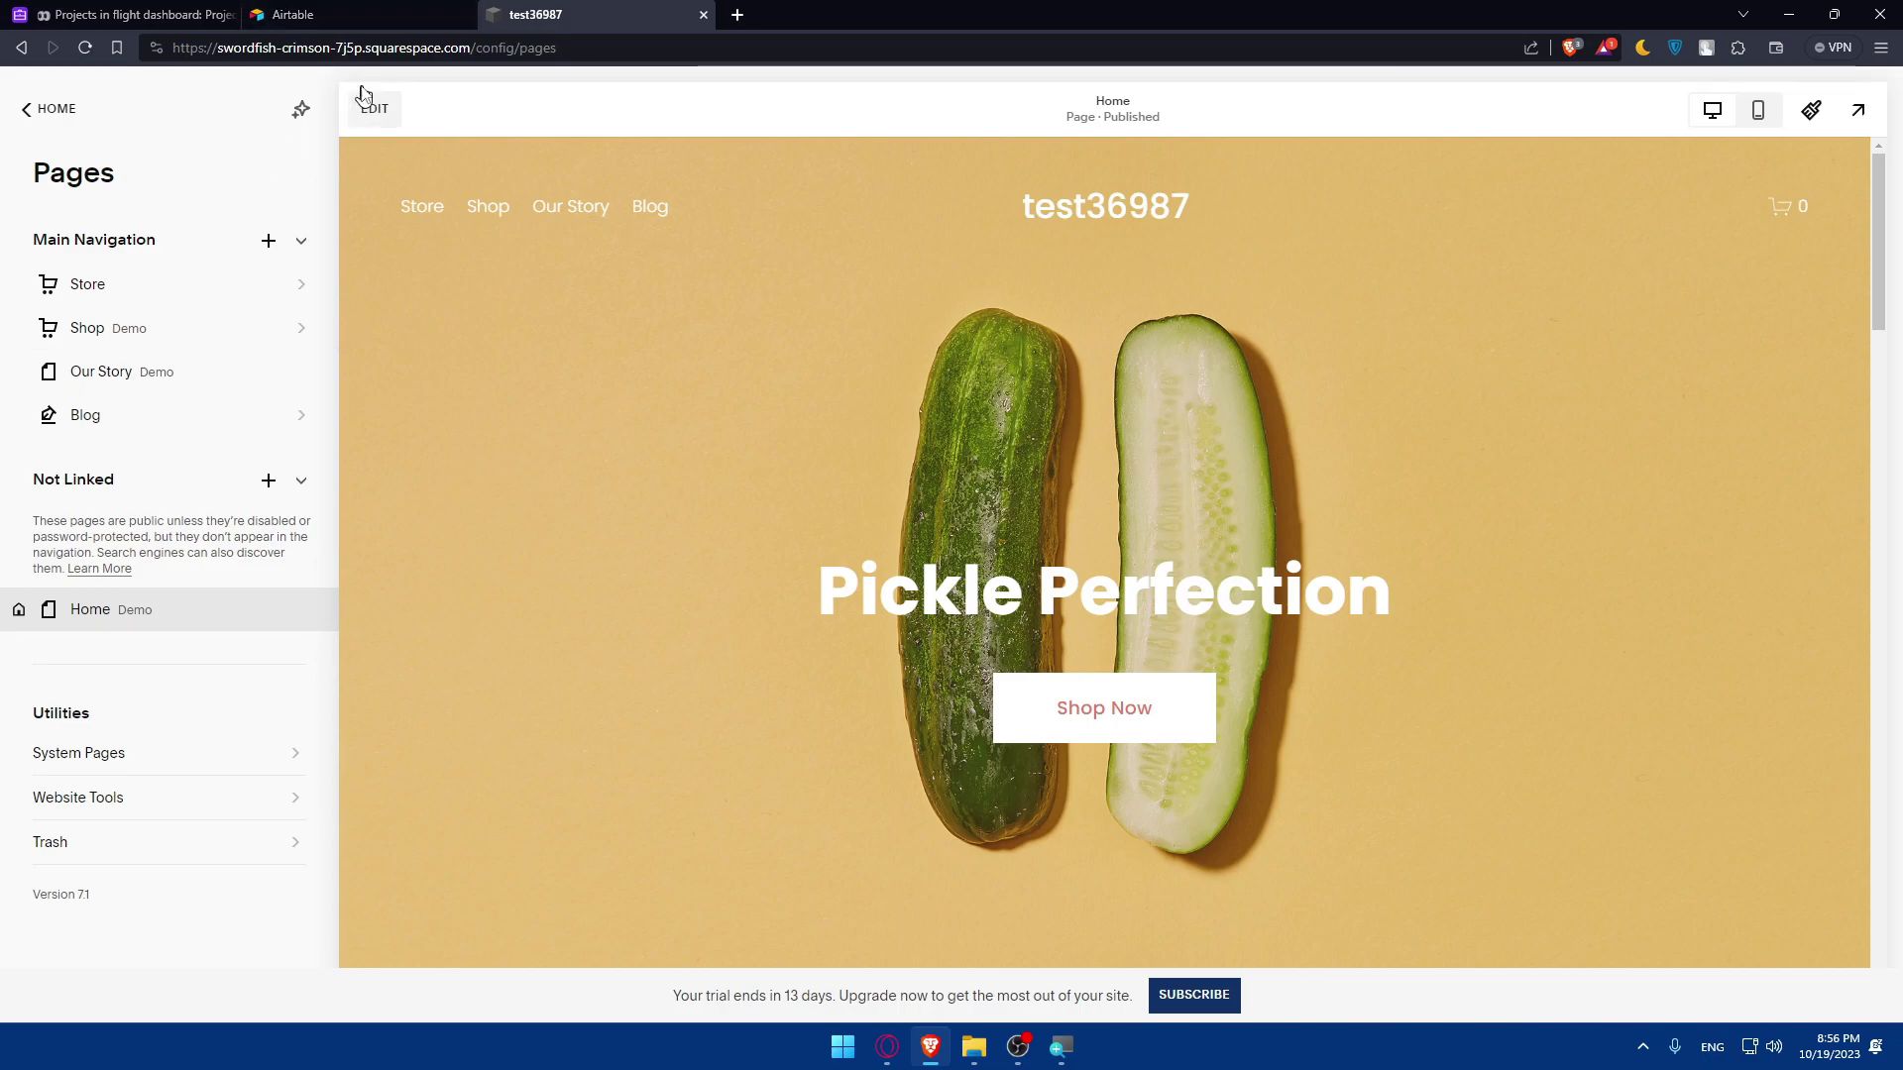
pyautogui.hotkey('ctrl', '1')
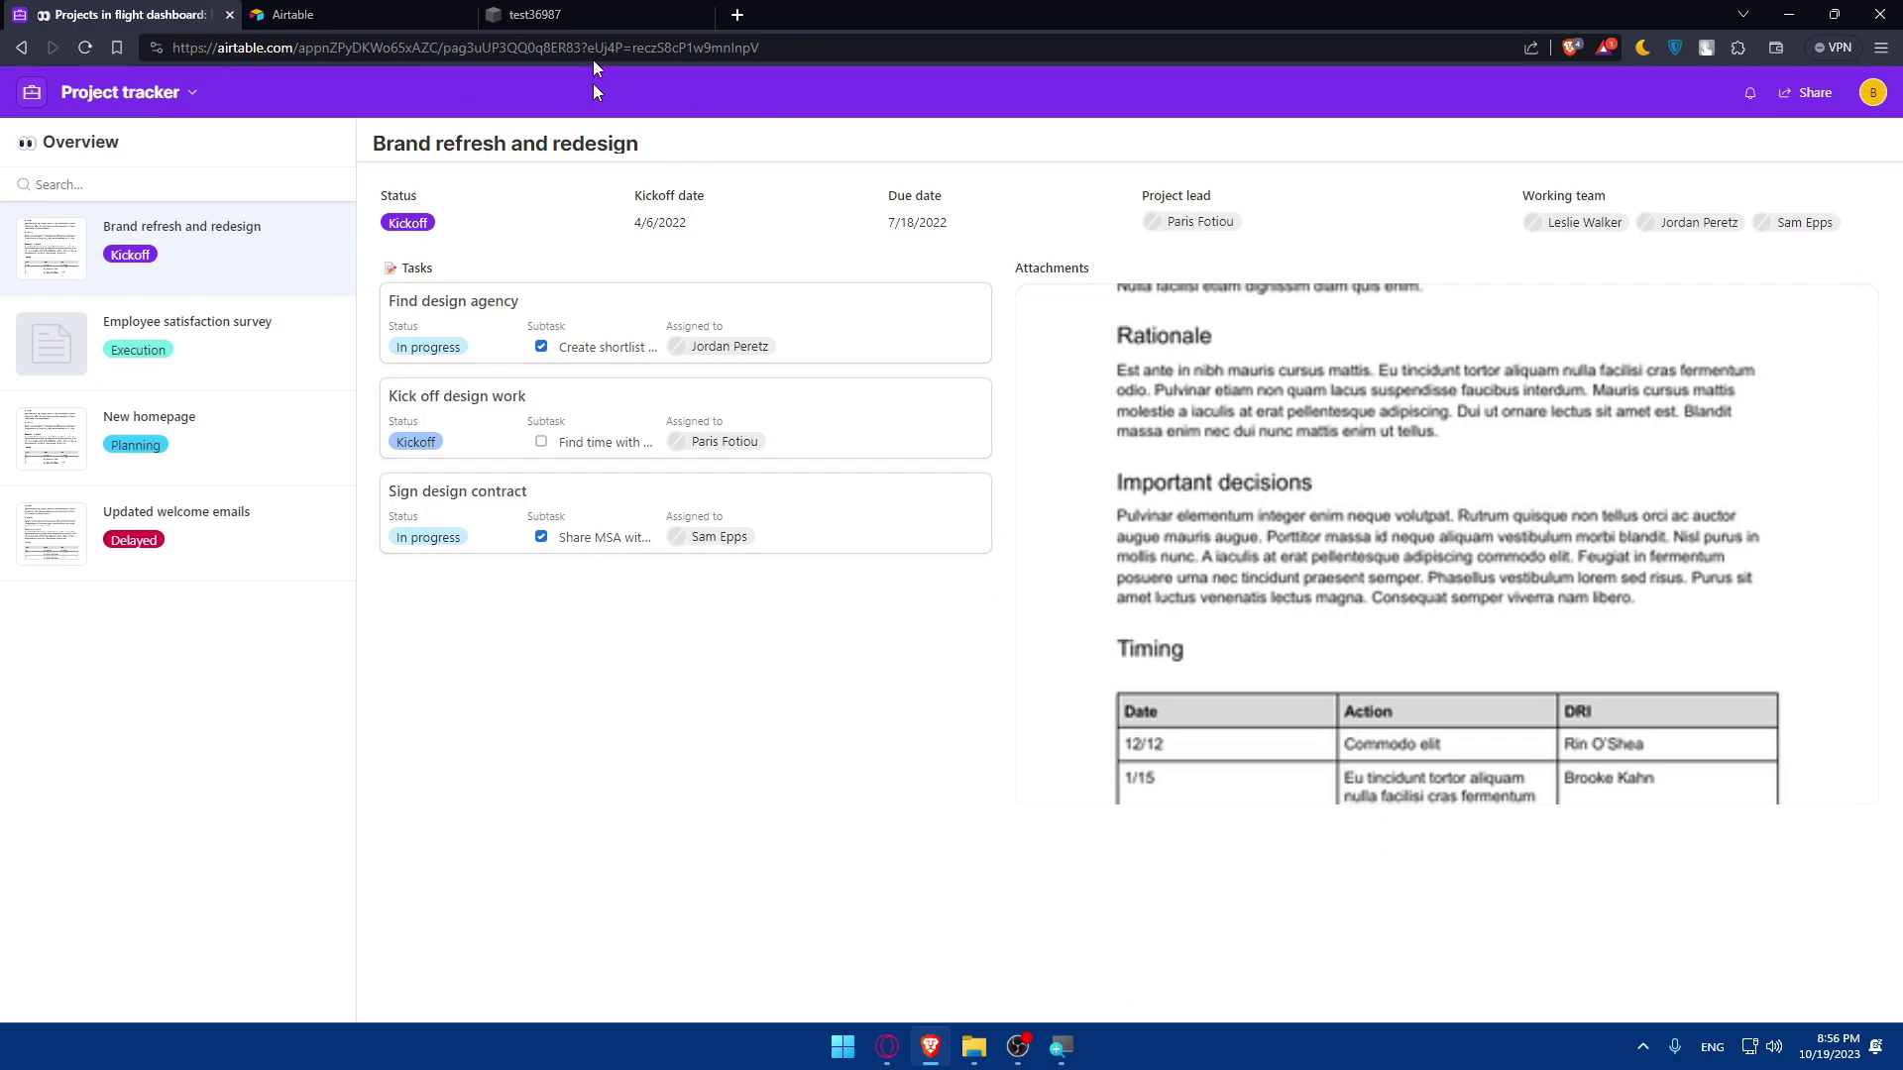
pyautogui.click(595, 15)
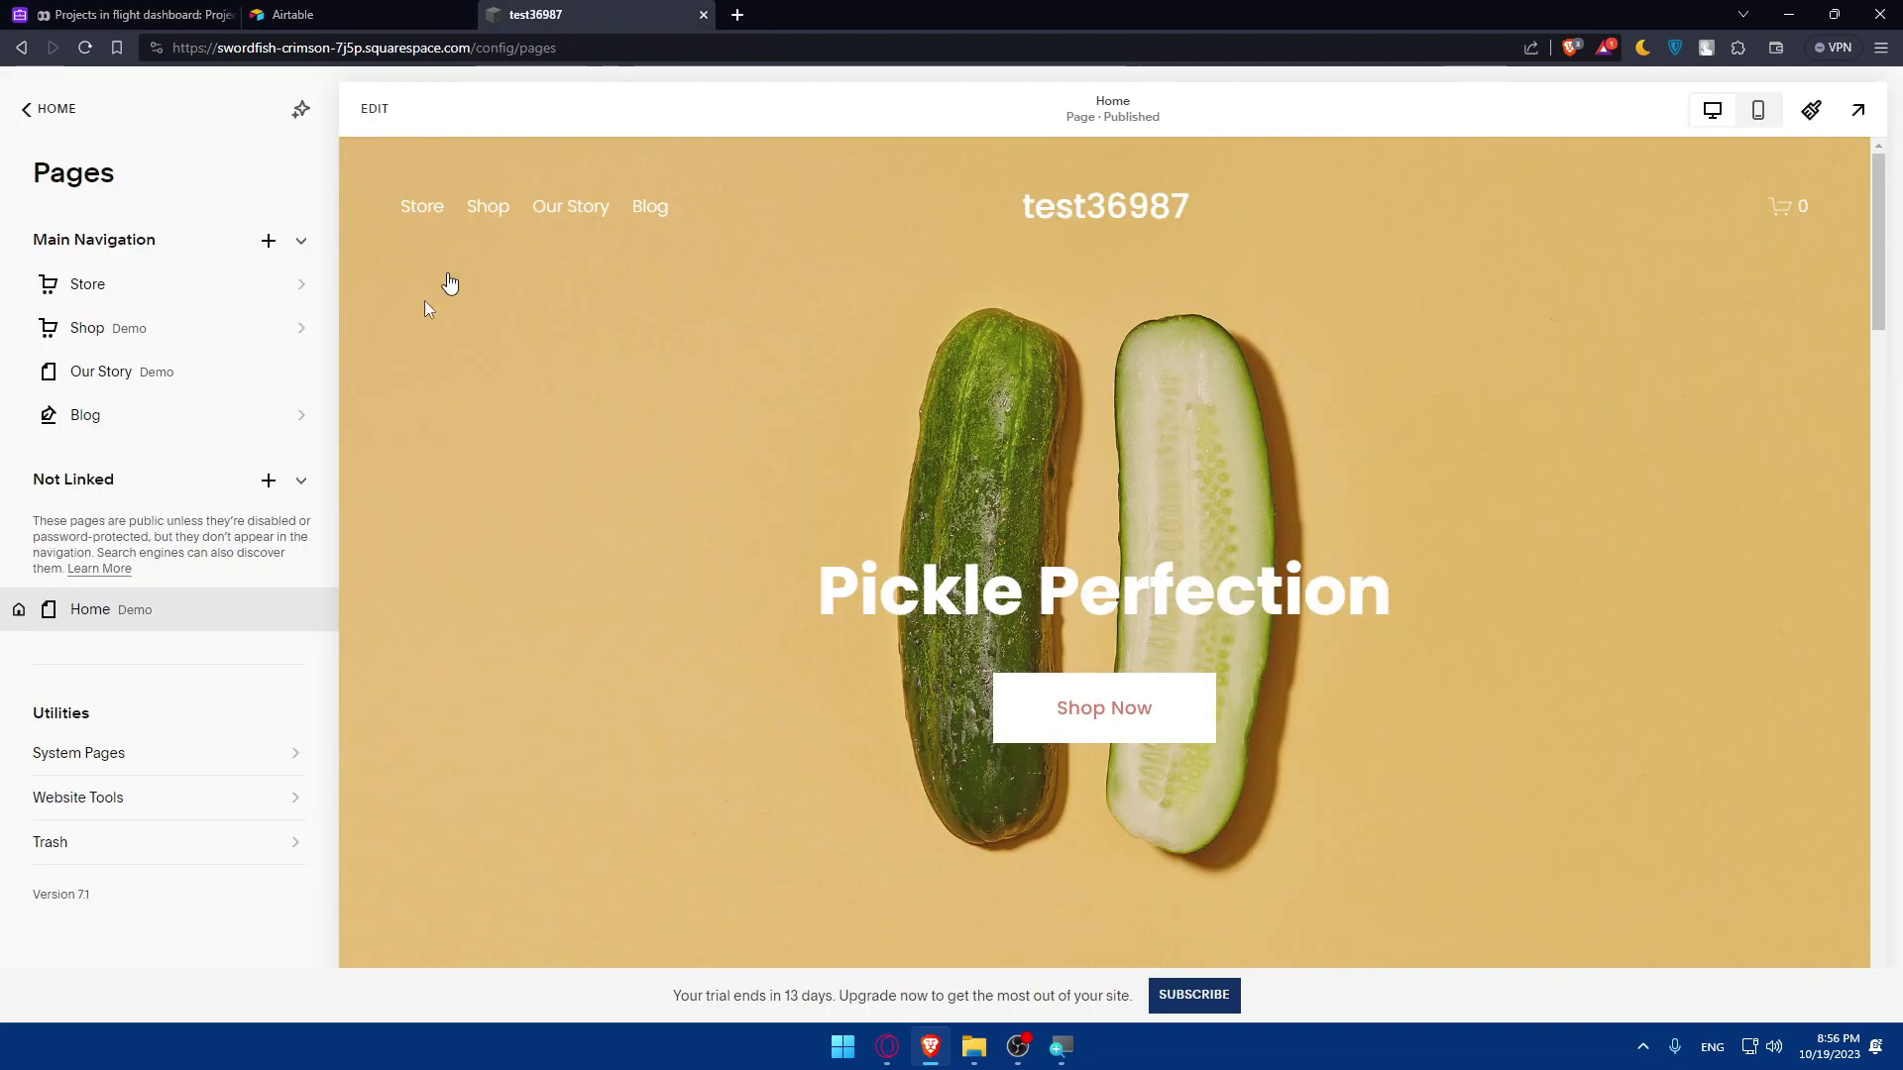
pyautogui.click(190, 420)
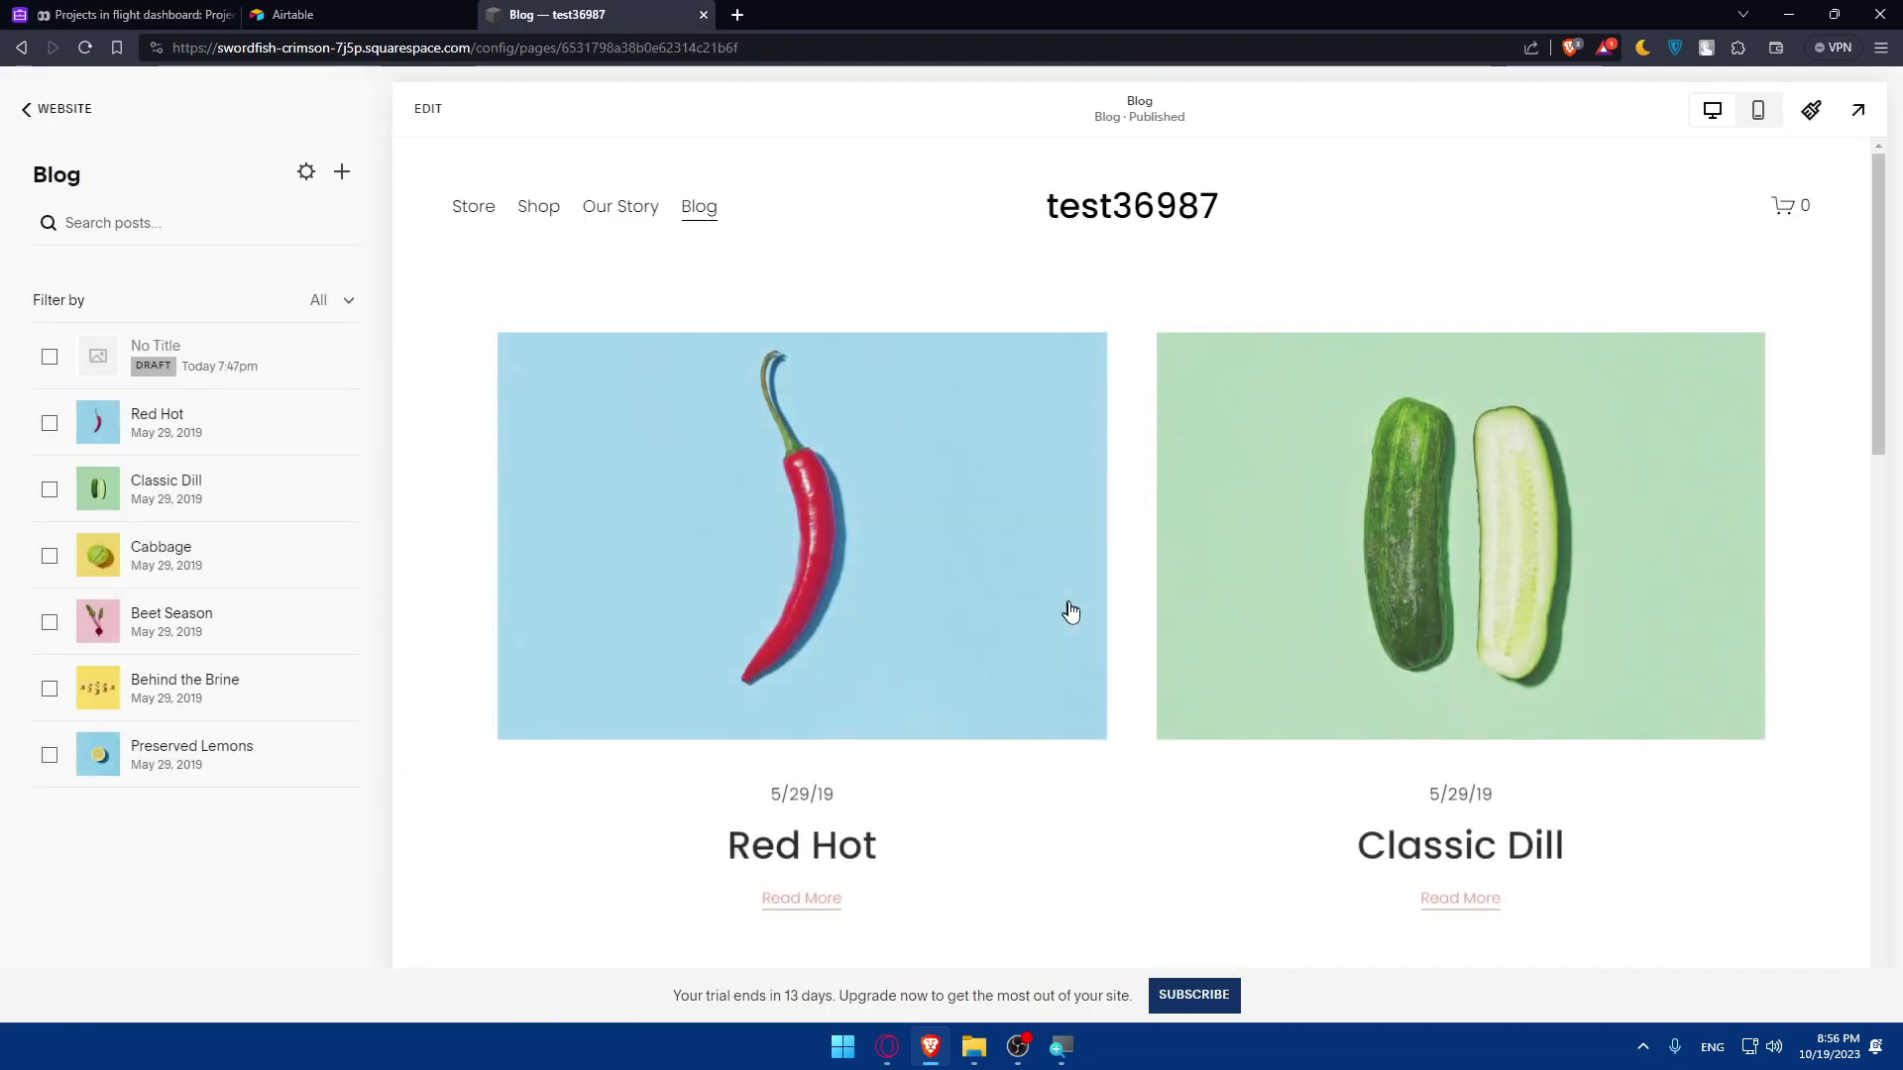
# Step: Delete the No Title draft blog post and confirm the deletion
pyautogui.scroll(-3, 1070, 612)
pyautogui.scroll(3, 586, 518)
pyautogui.click(349, 363)
pyautogui.click(333, 483)
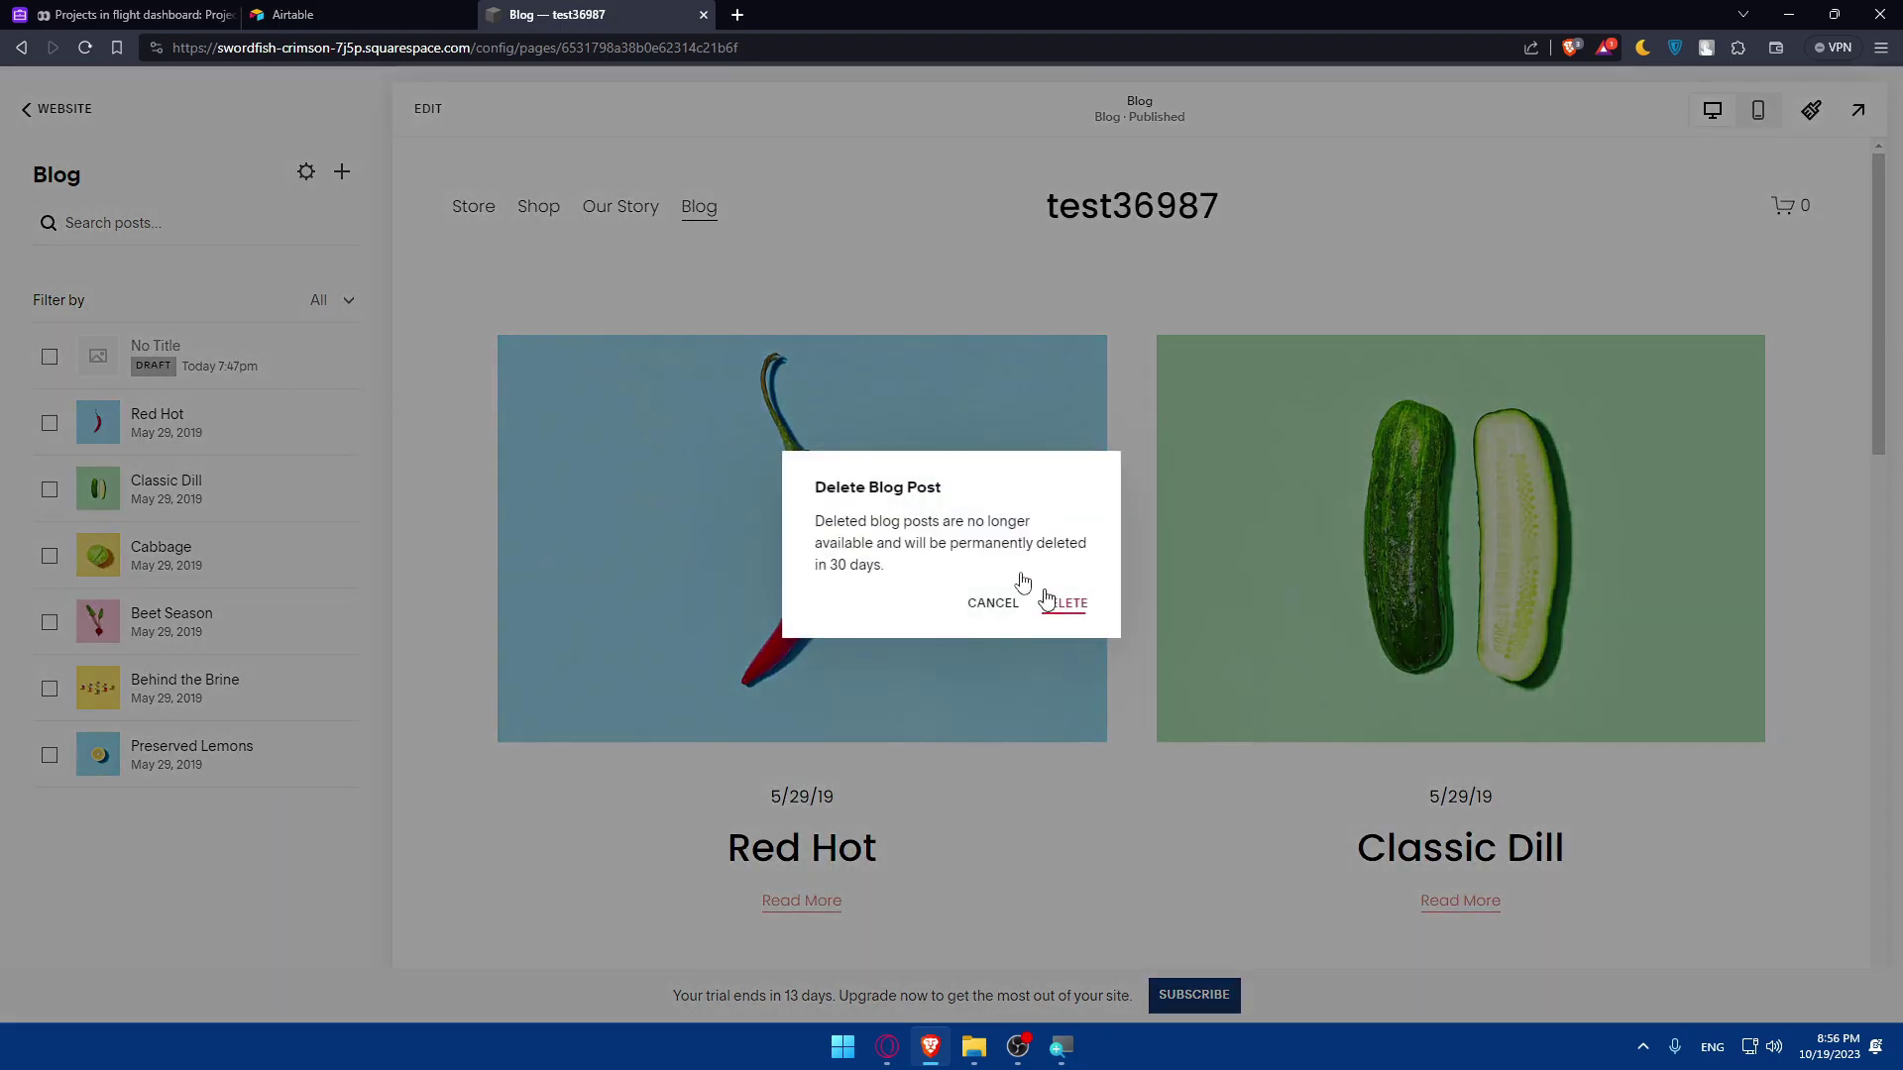
pyautogui.click(1052, 602)
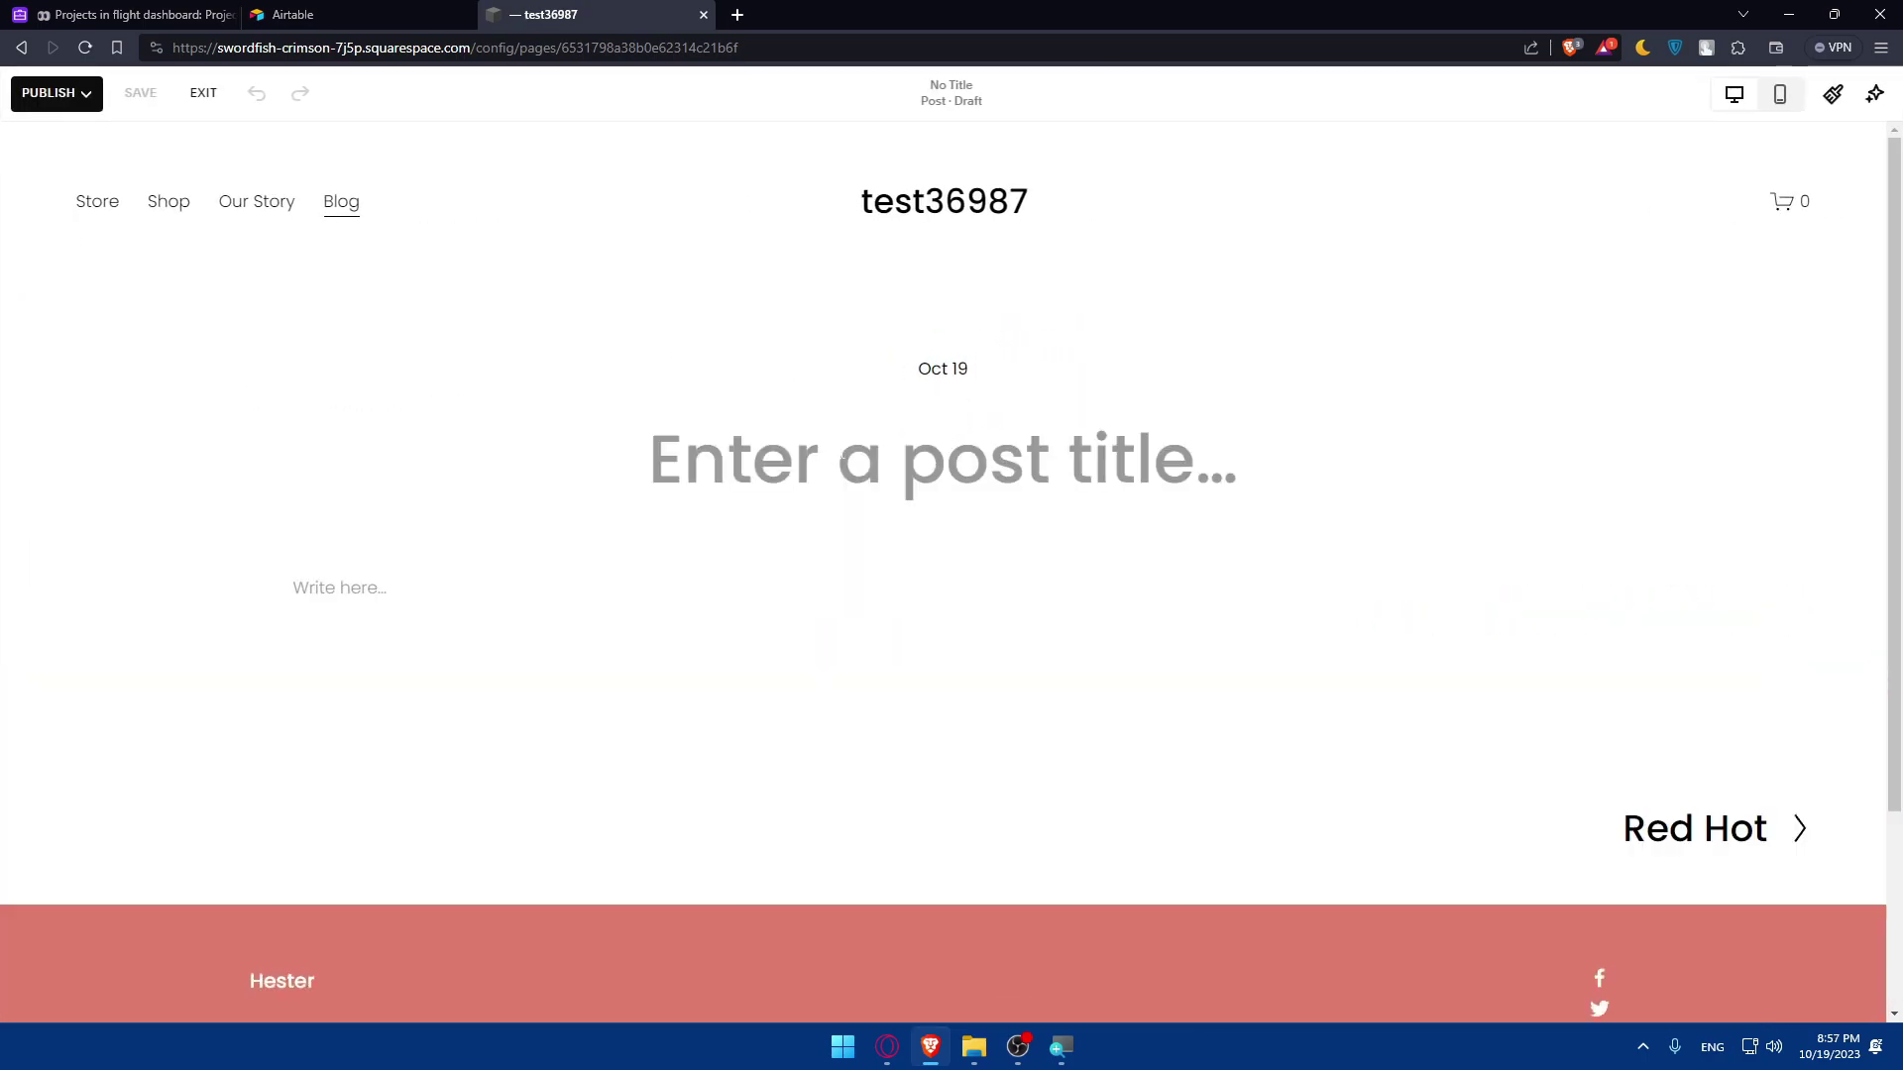
# Step: Type 'Our Airtable' as the post title, correcting the typos
pyautogui.write('ai')
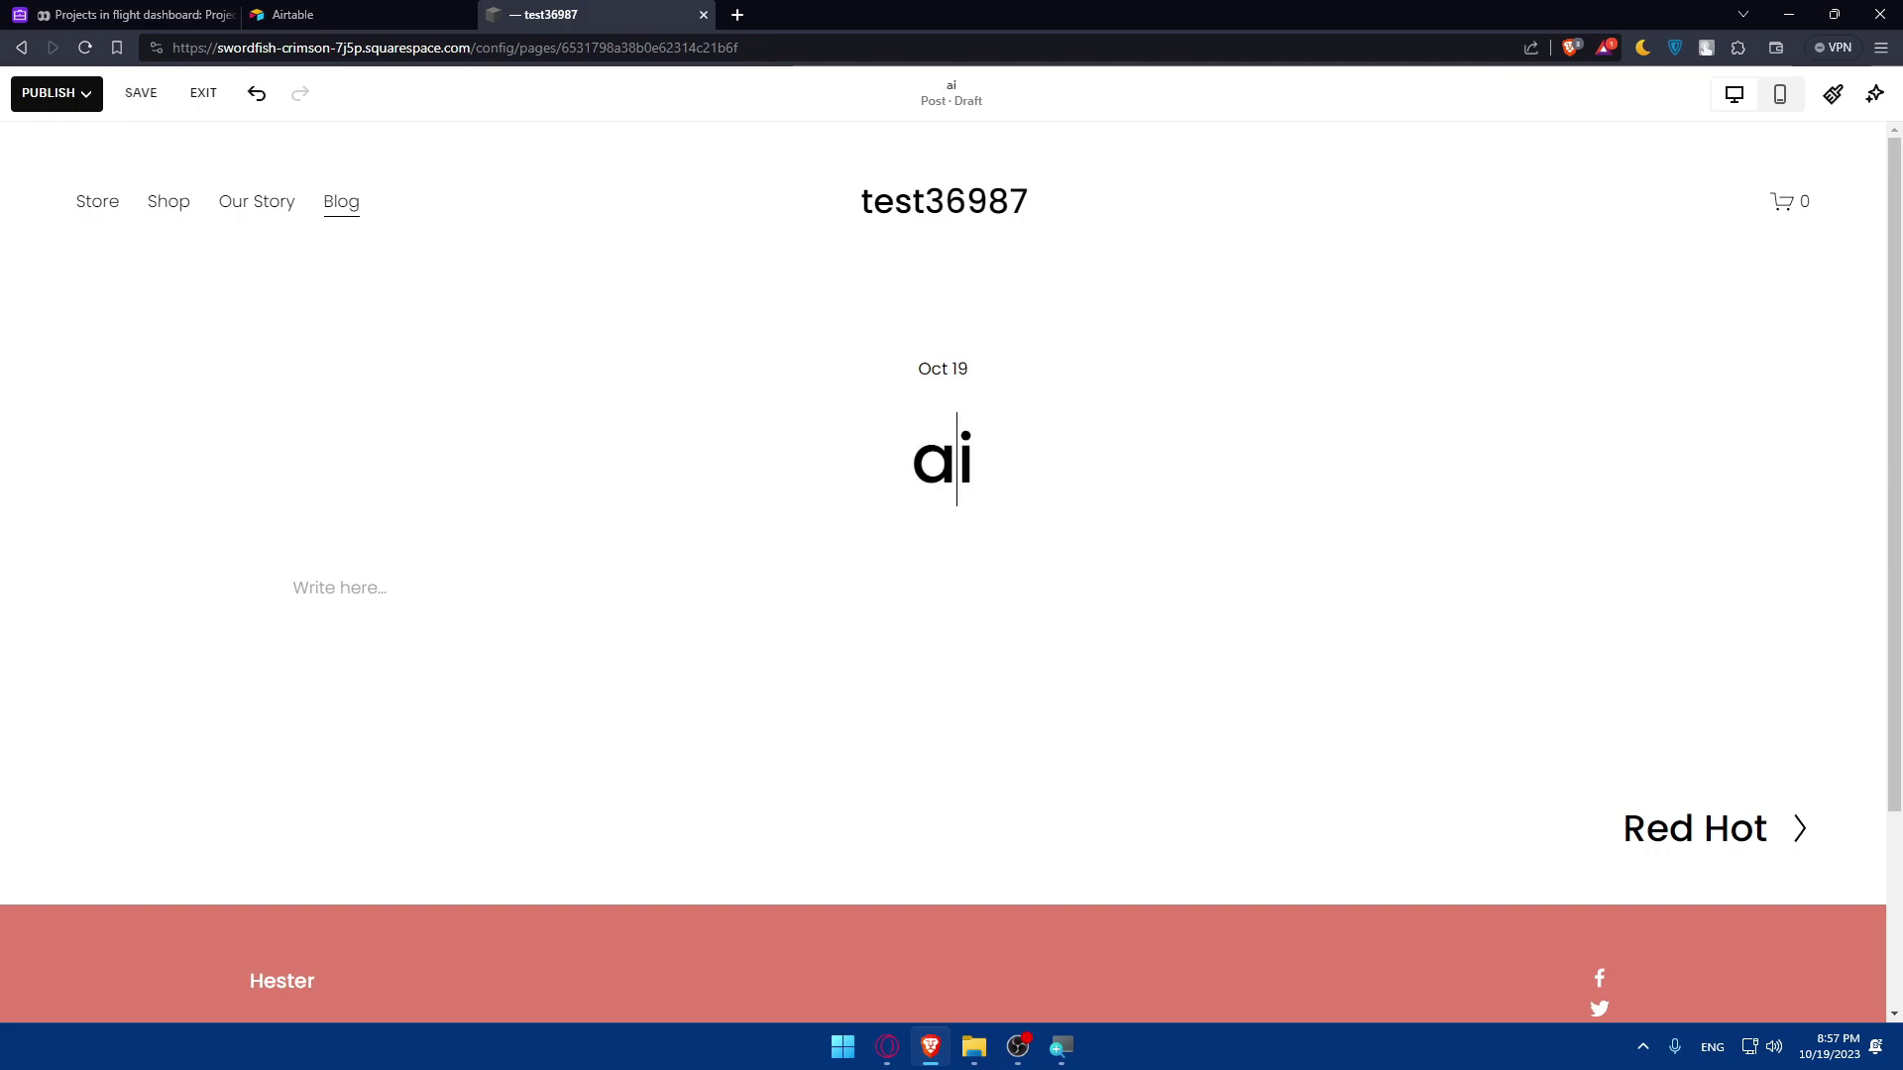
pyautogui.press('BackSpace')
pyautogui.press('BackSpace')
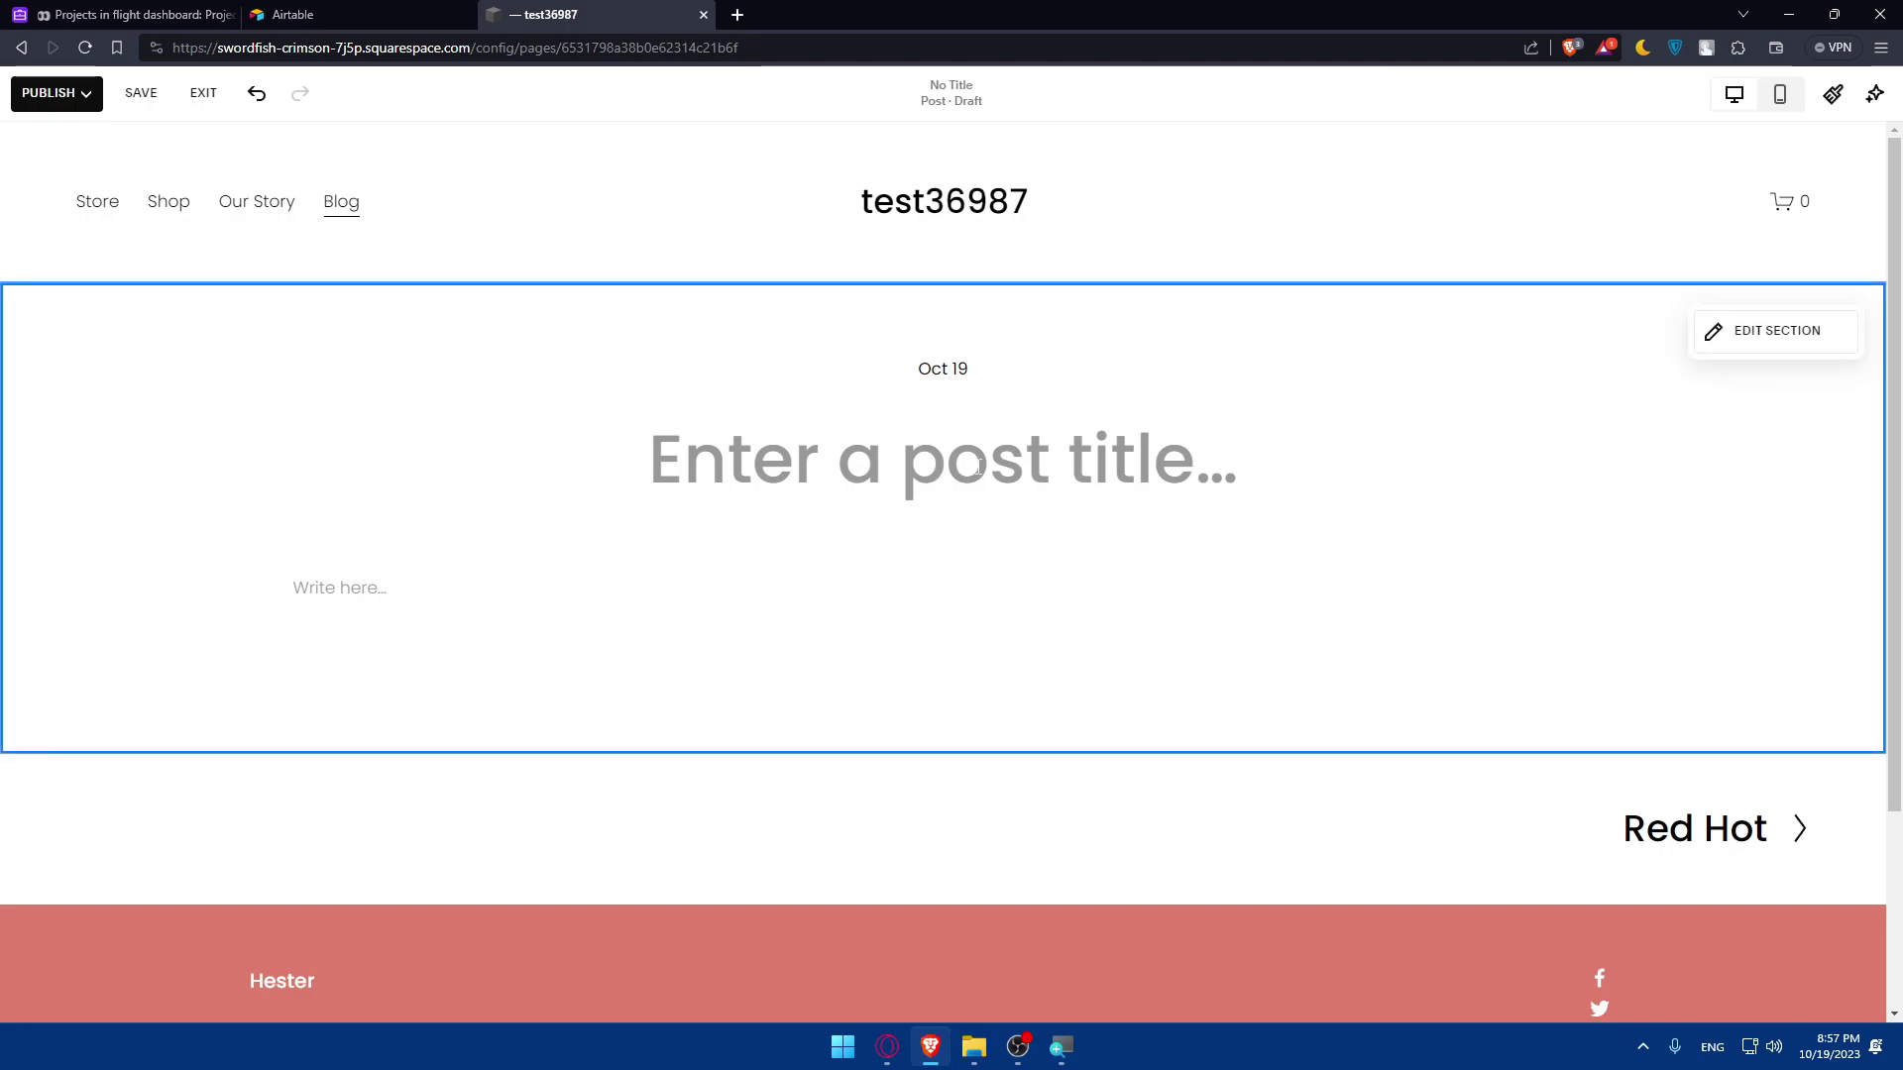
pyautogui.write('Our')
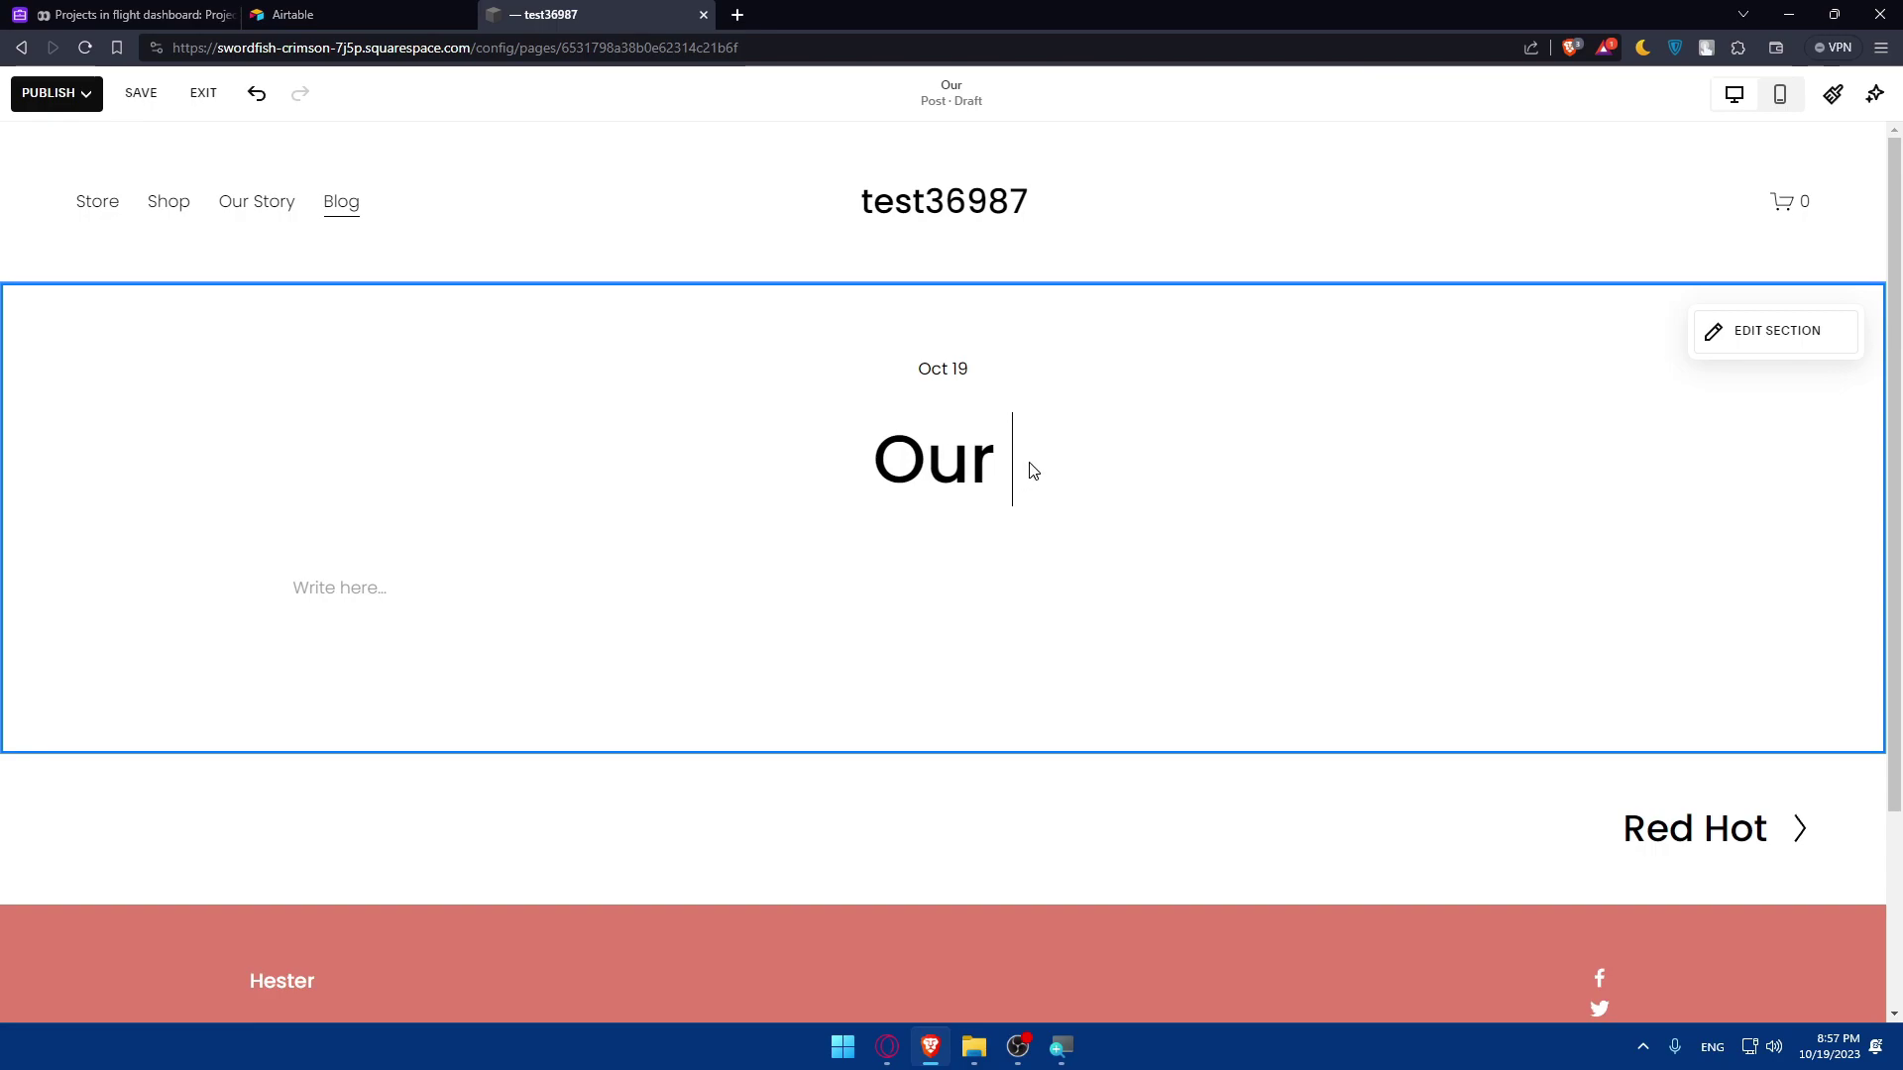
pyautogui.write('A')
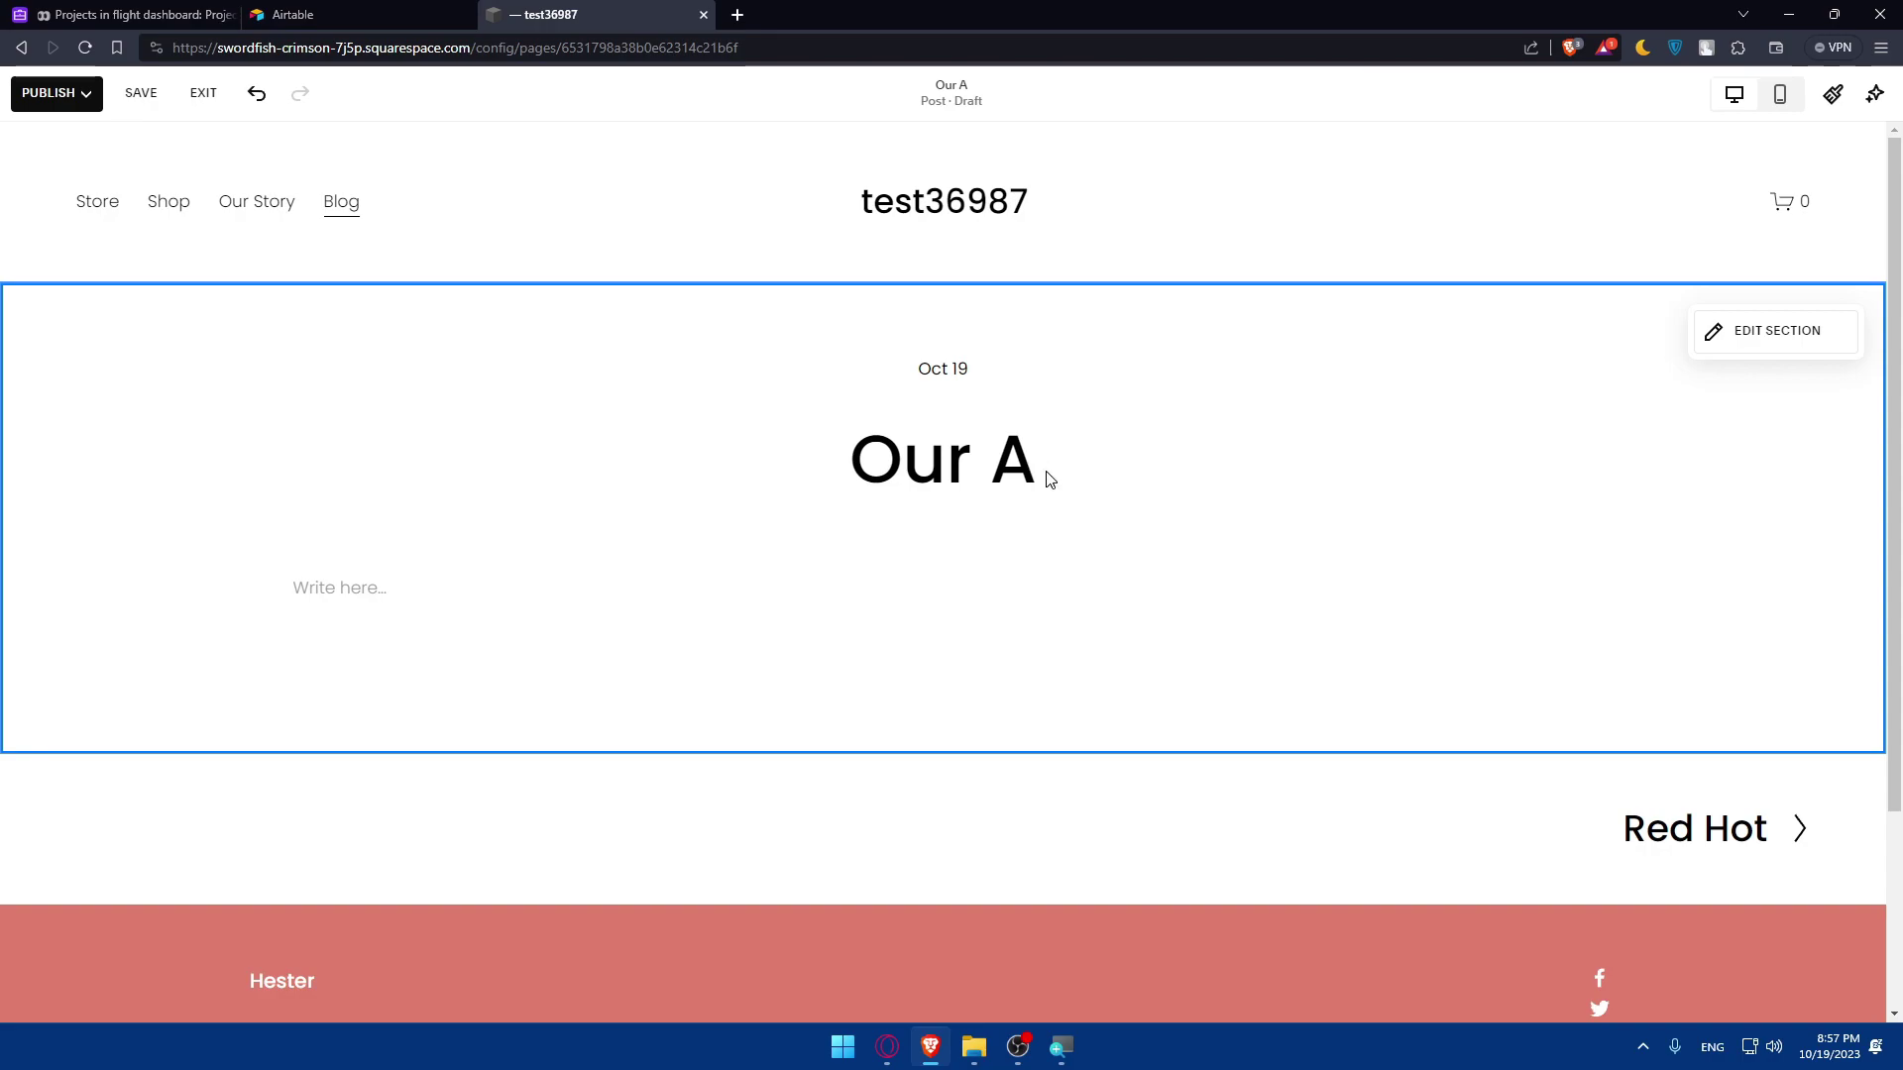
pyautogui.write('iar')
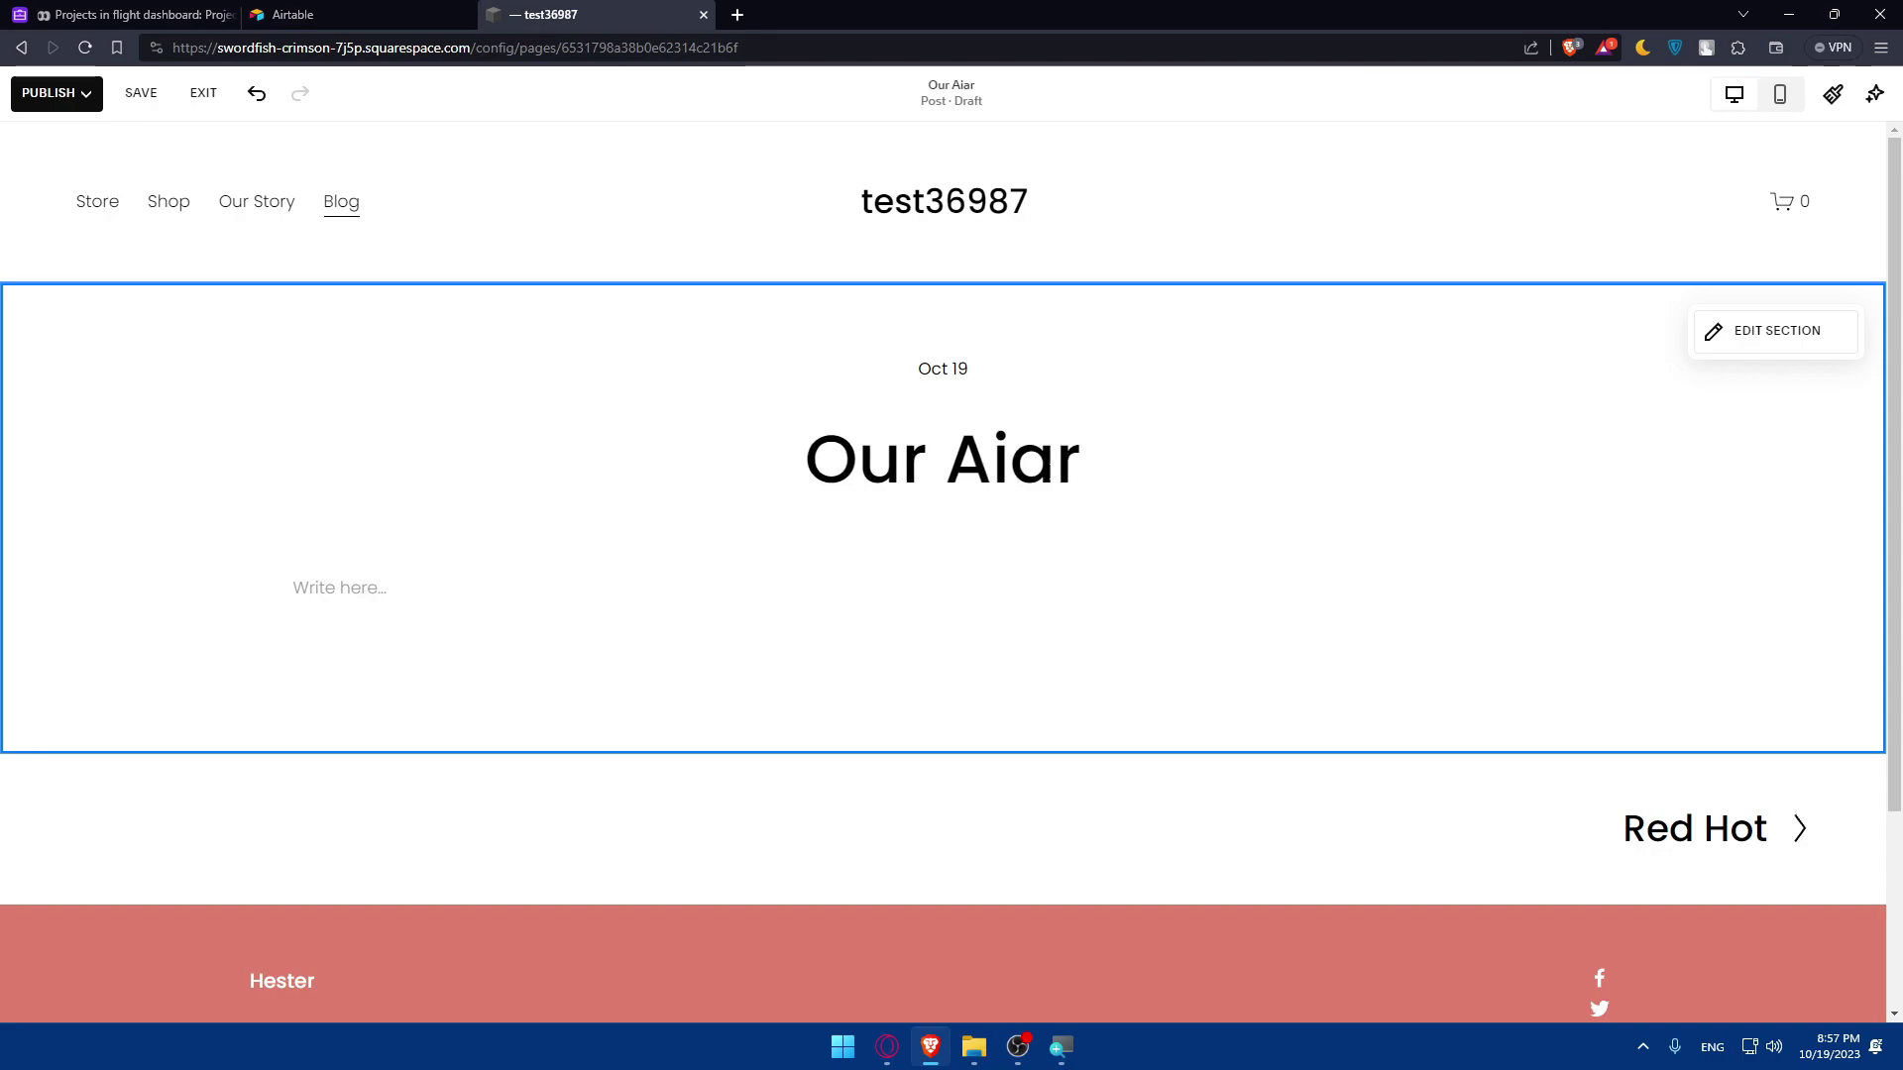
pyautogui.moveTo(1096, 480); pyautogui.dragTo(1011, 465)
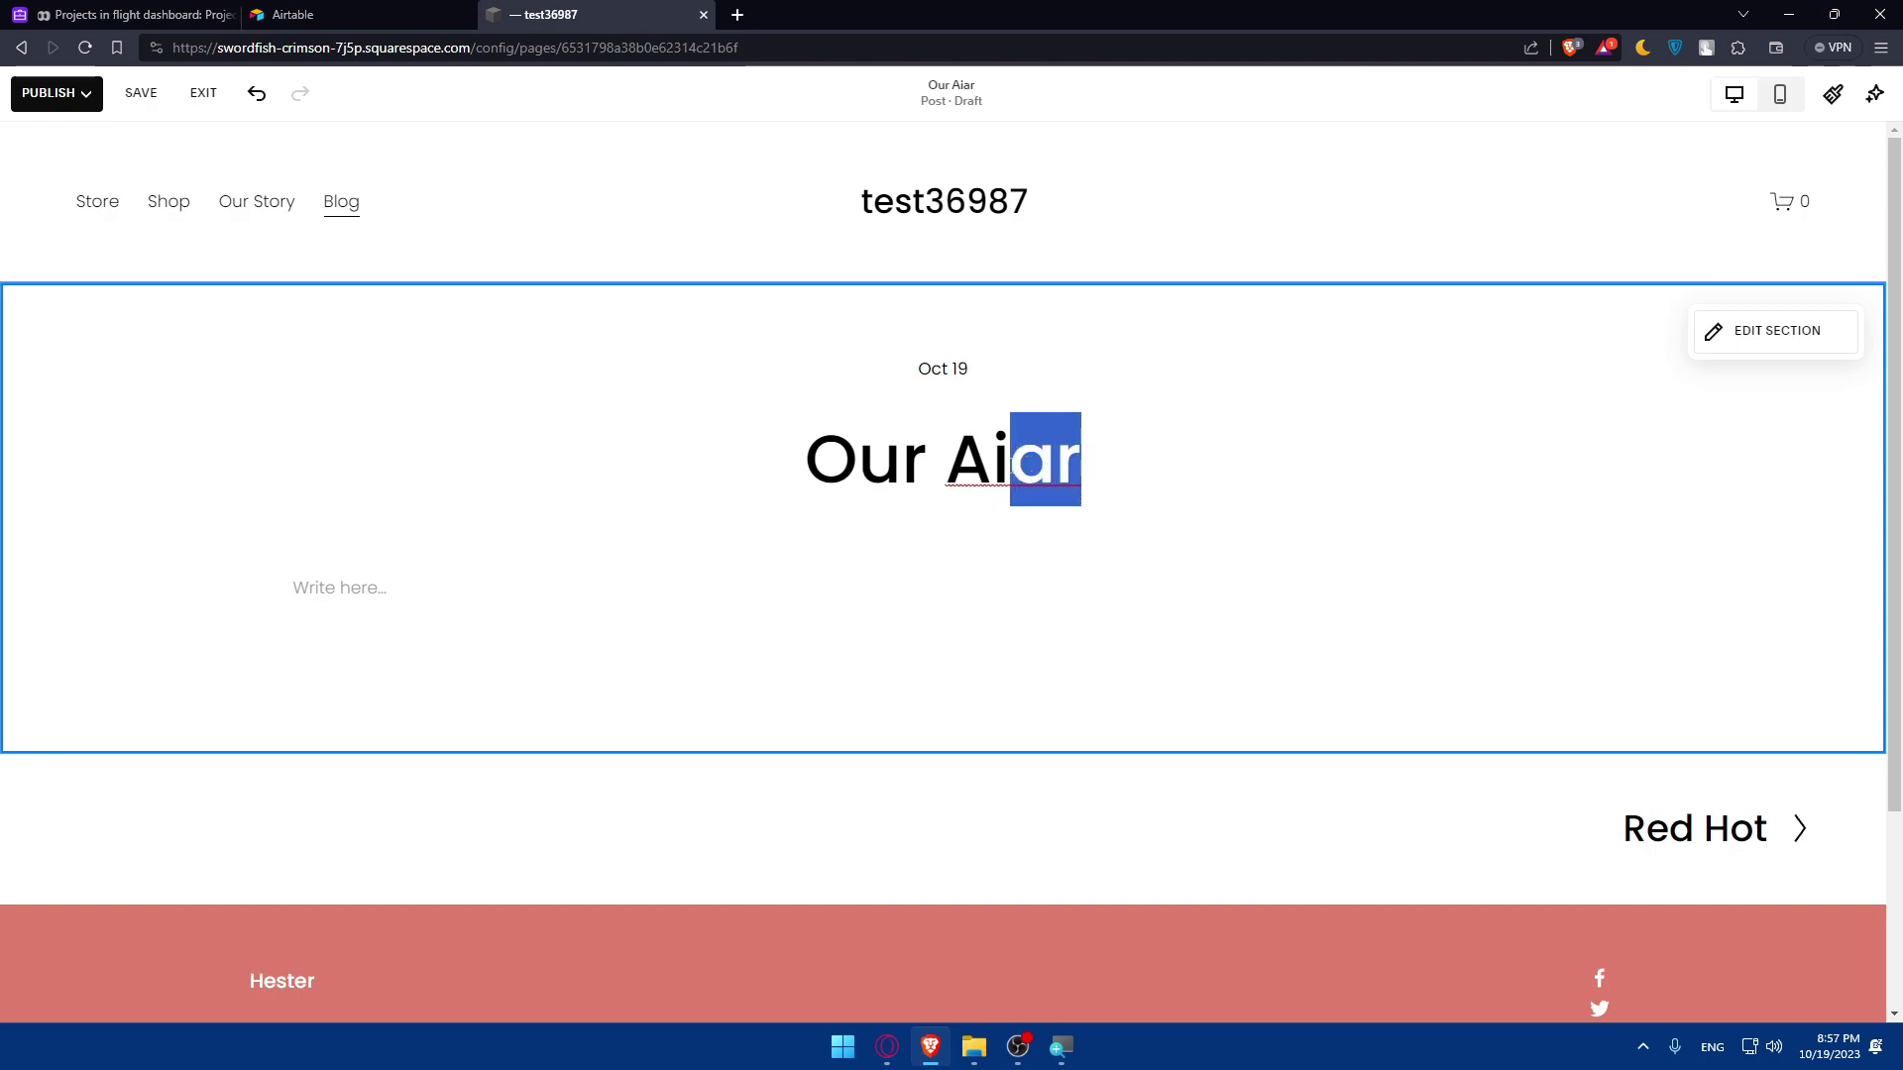
pyautogui.write('r')
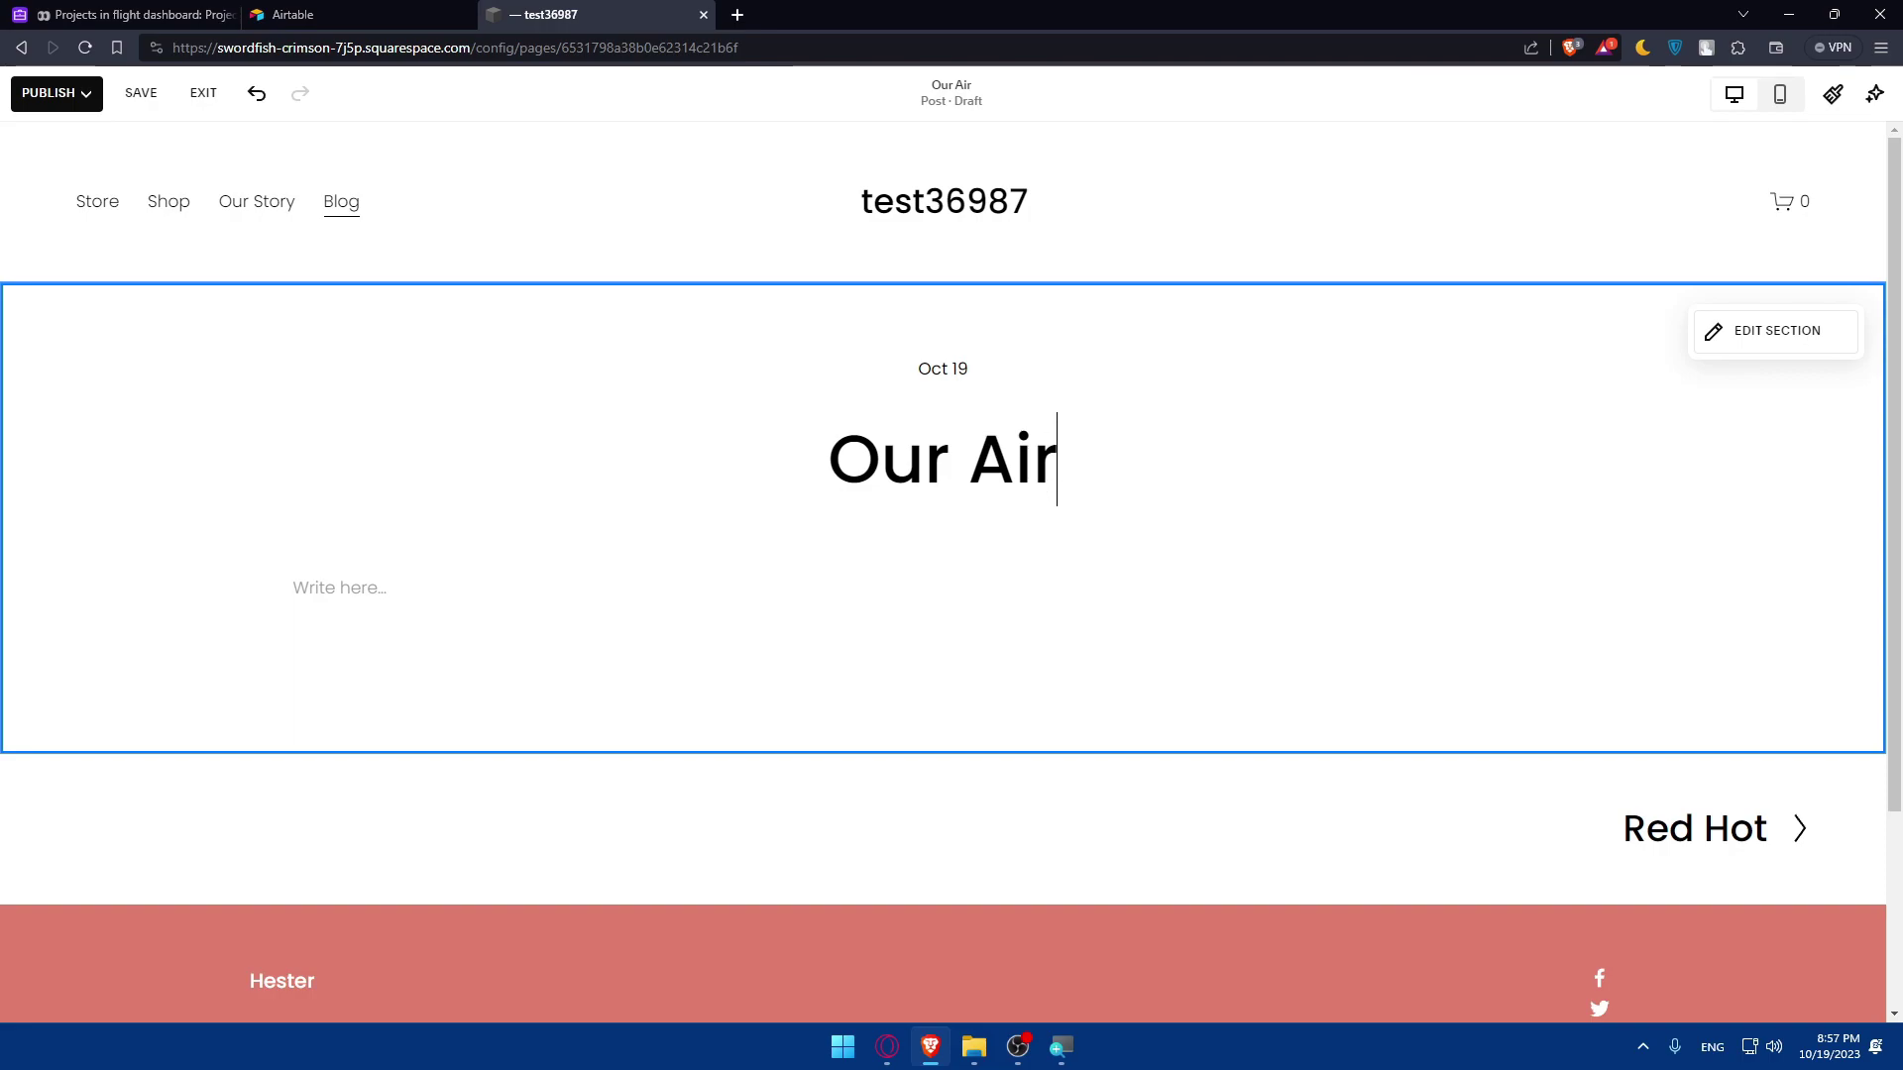
pyautogui.write('tab')
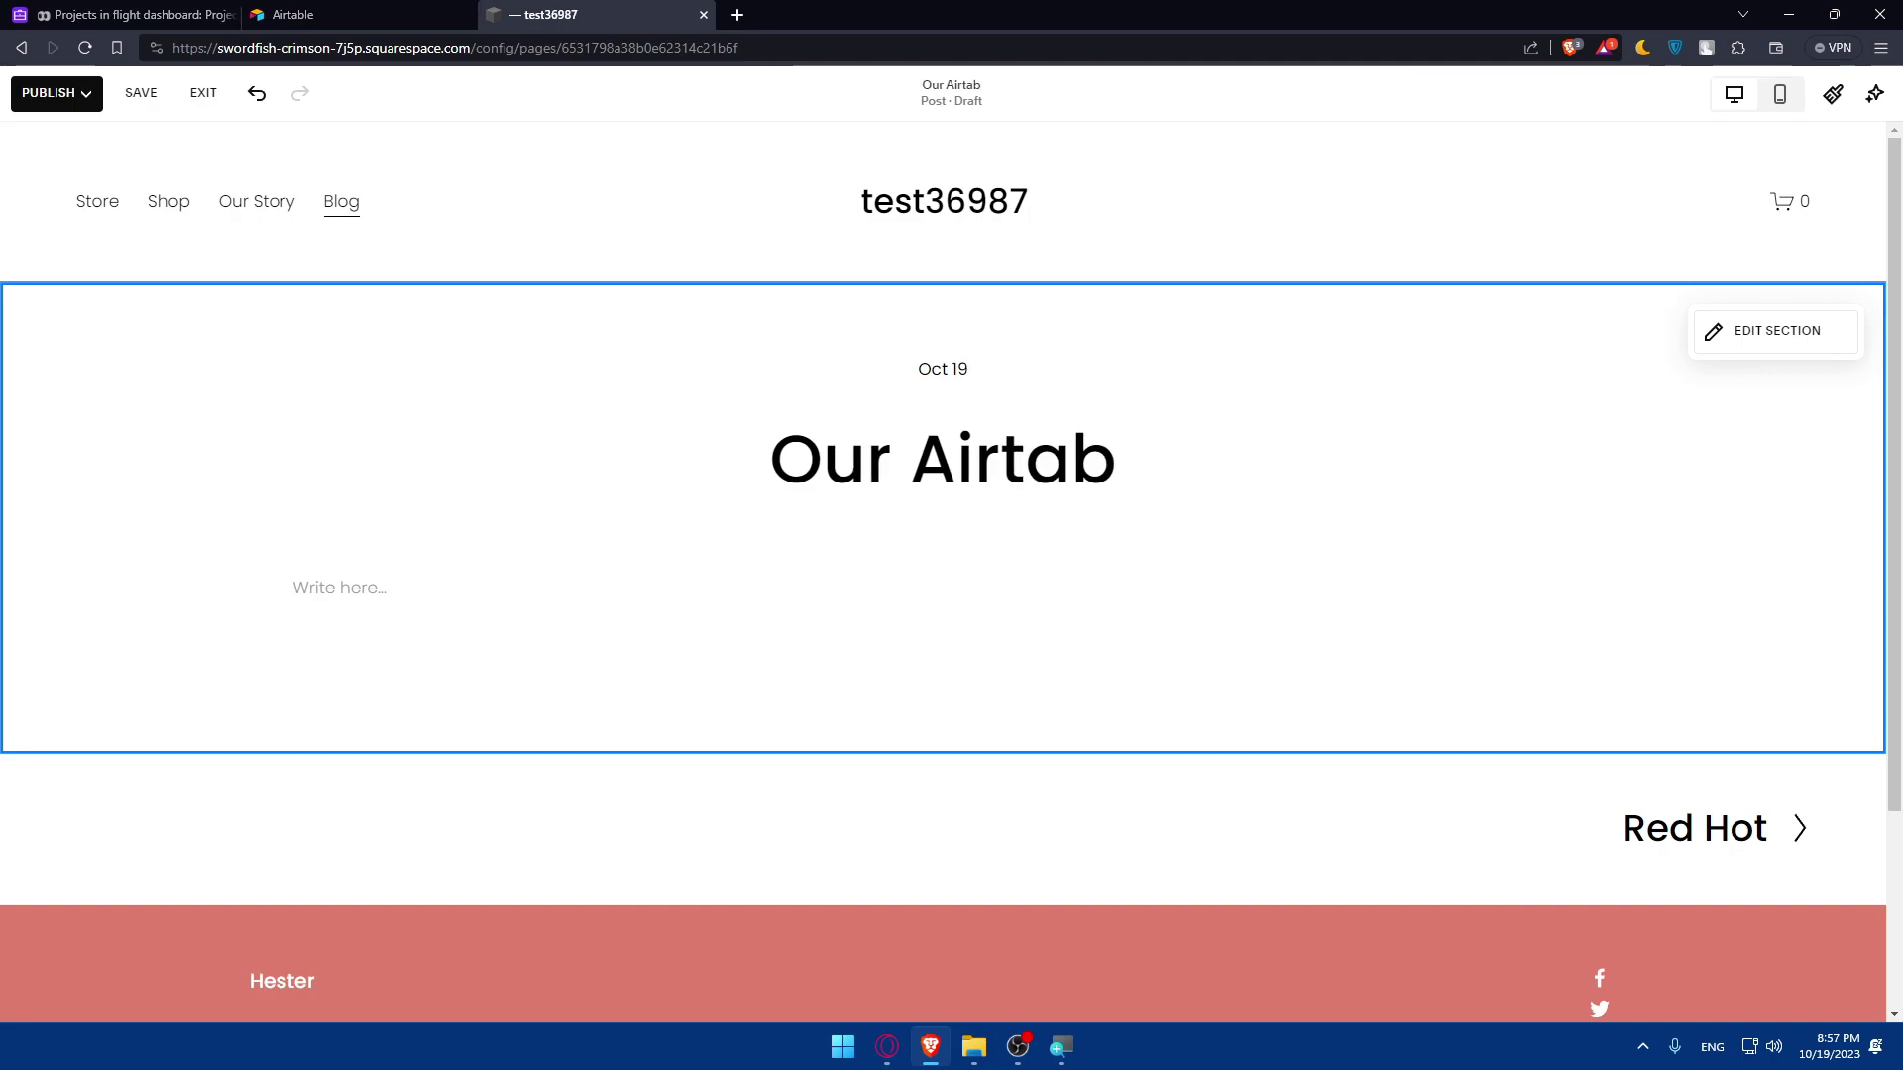
pyautogui.write('le')
# Step: Complete the title as 'Our Airtable project', then focus the body and return to Airtable
pyautogui.scroll(-3, 1123, 455)
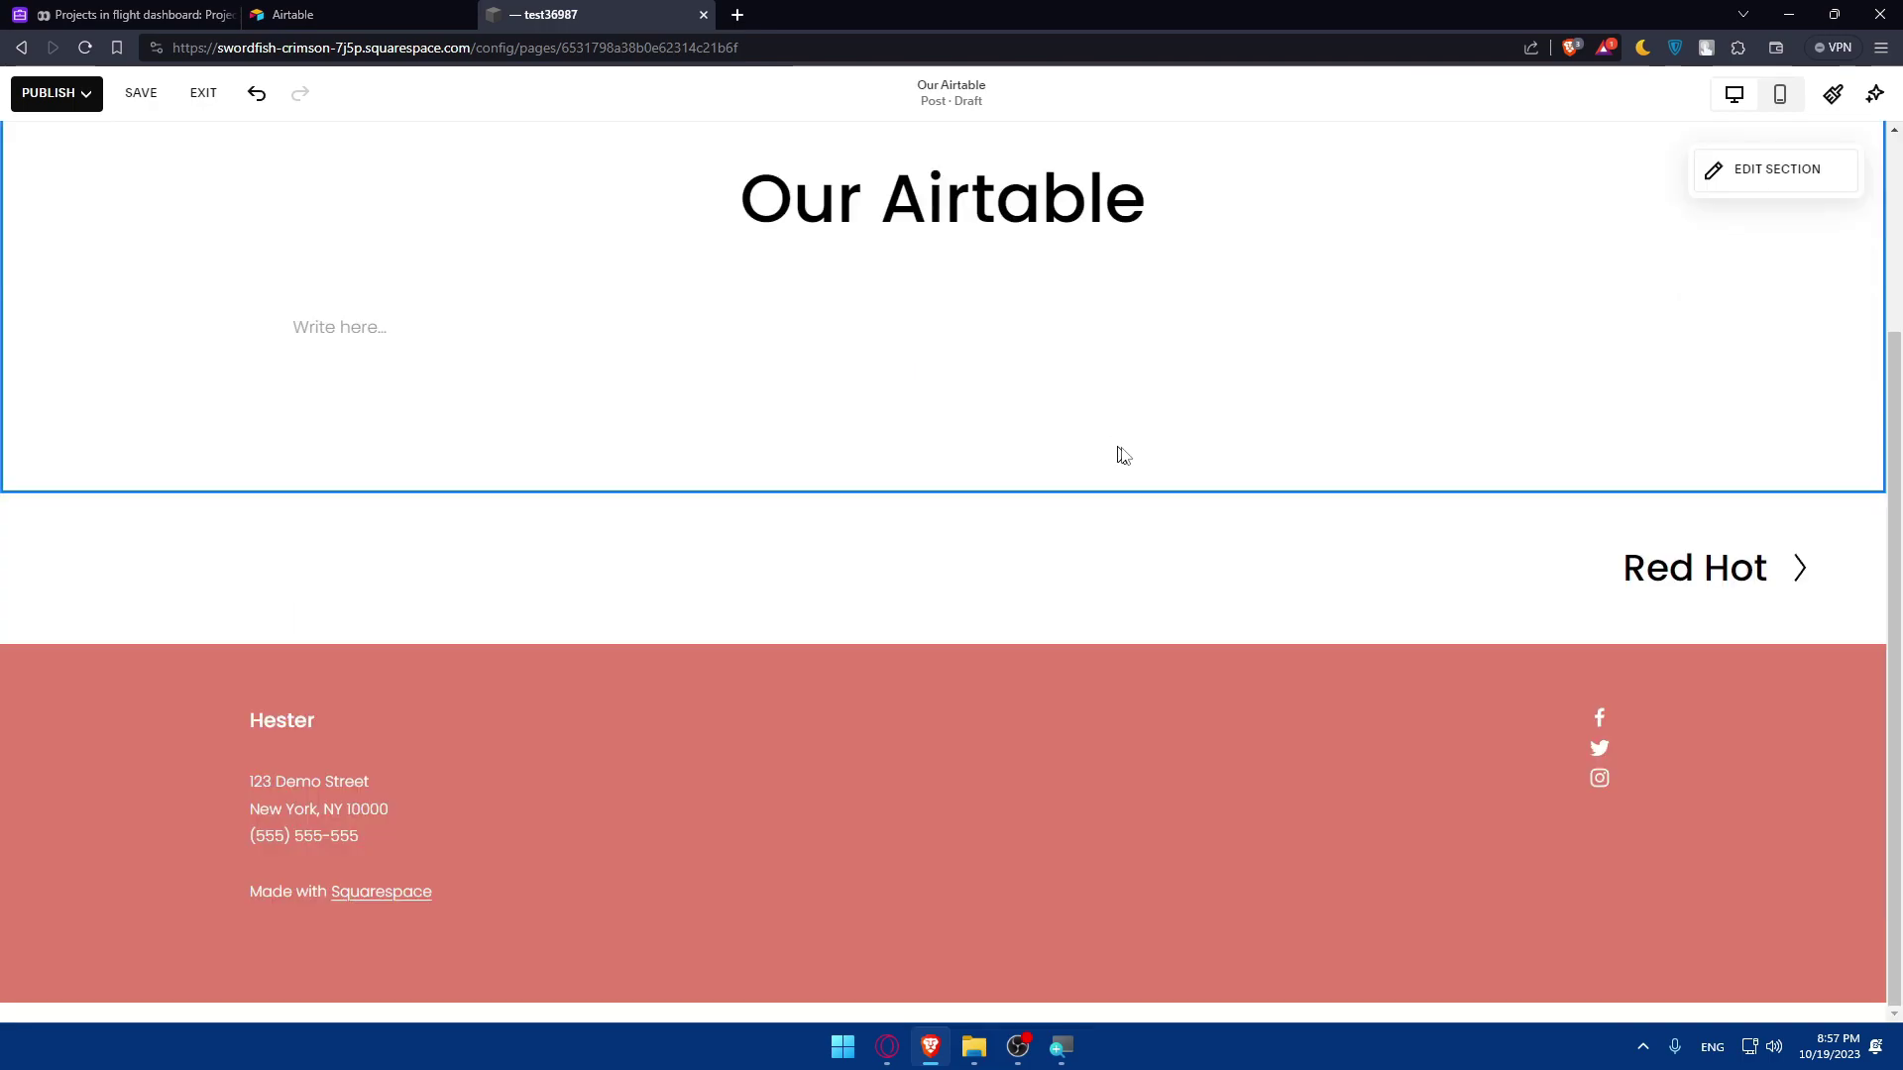
pyautogui.scroll(3, 1123, 455)
pyautogui.click(1112, 466)
pyautogui.press('BackSpace')
pyautogui.click(1150, 469)
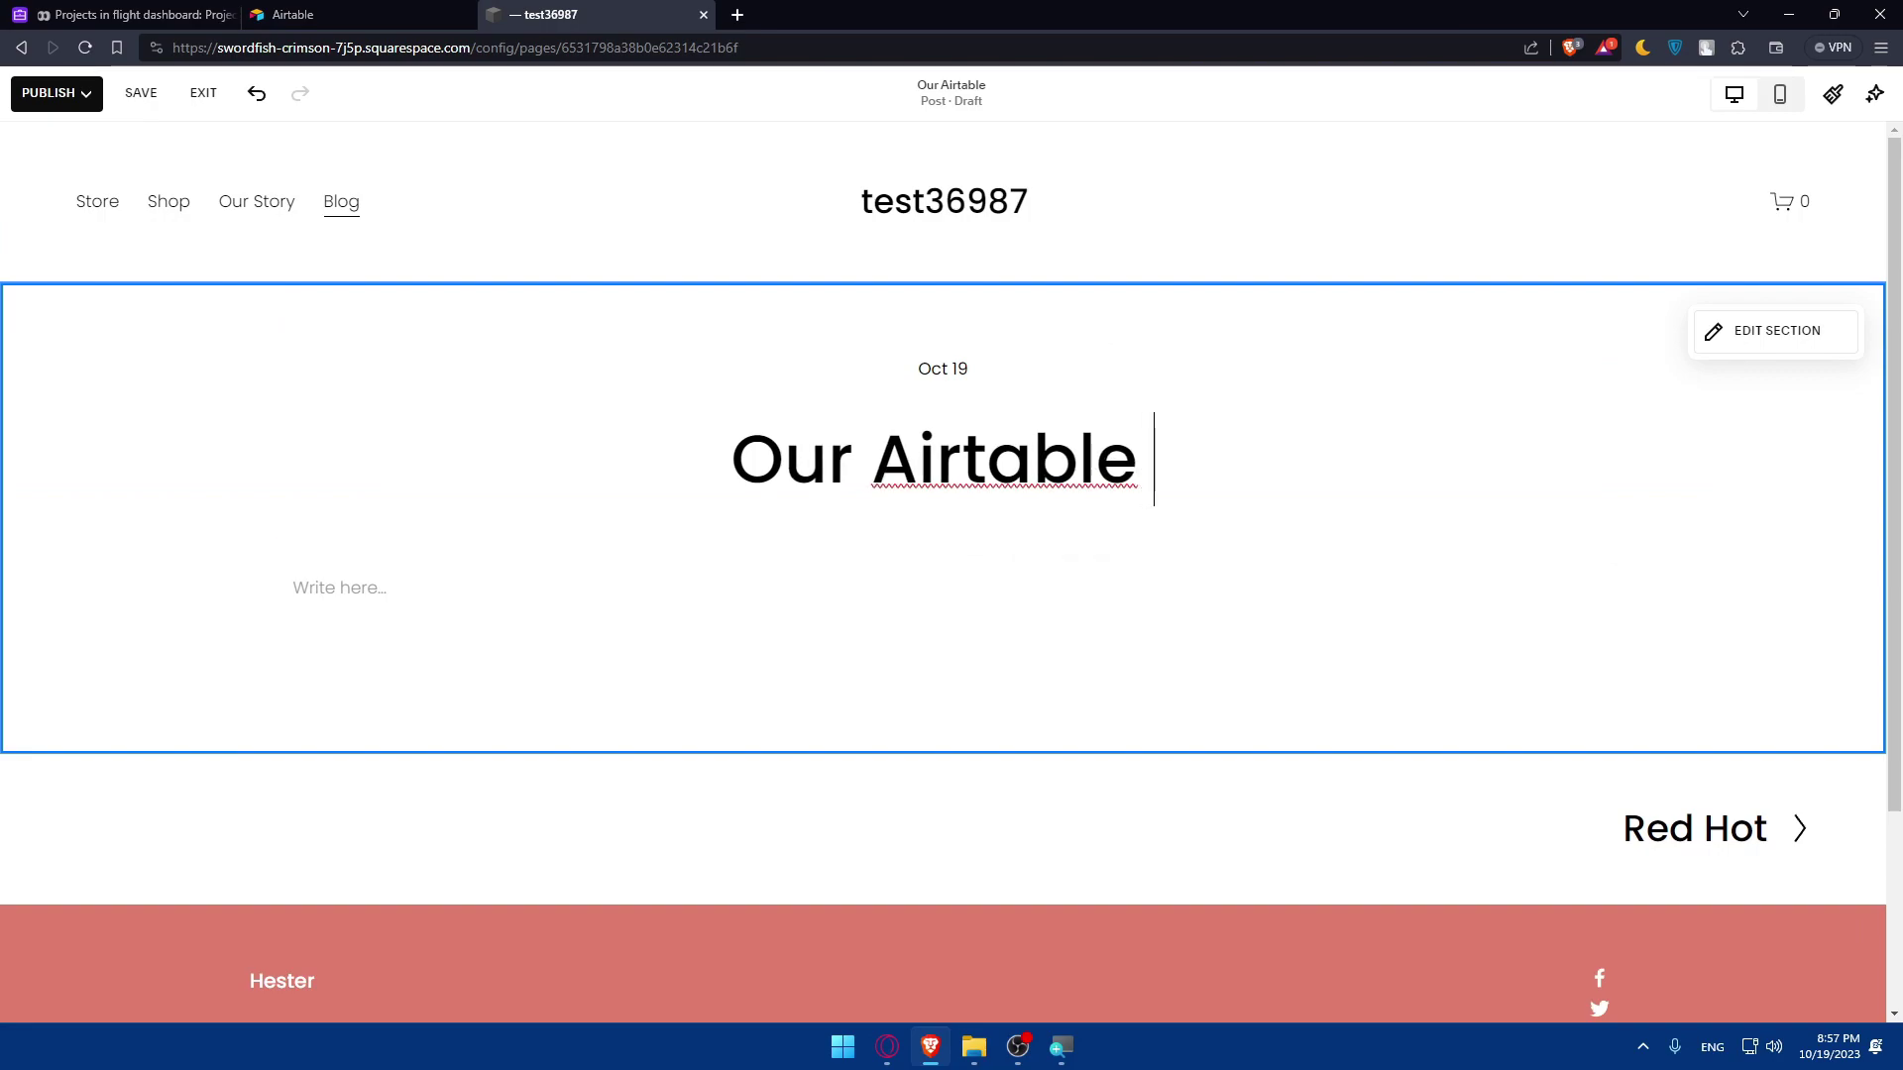
pyautogui.write('pro')
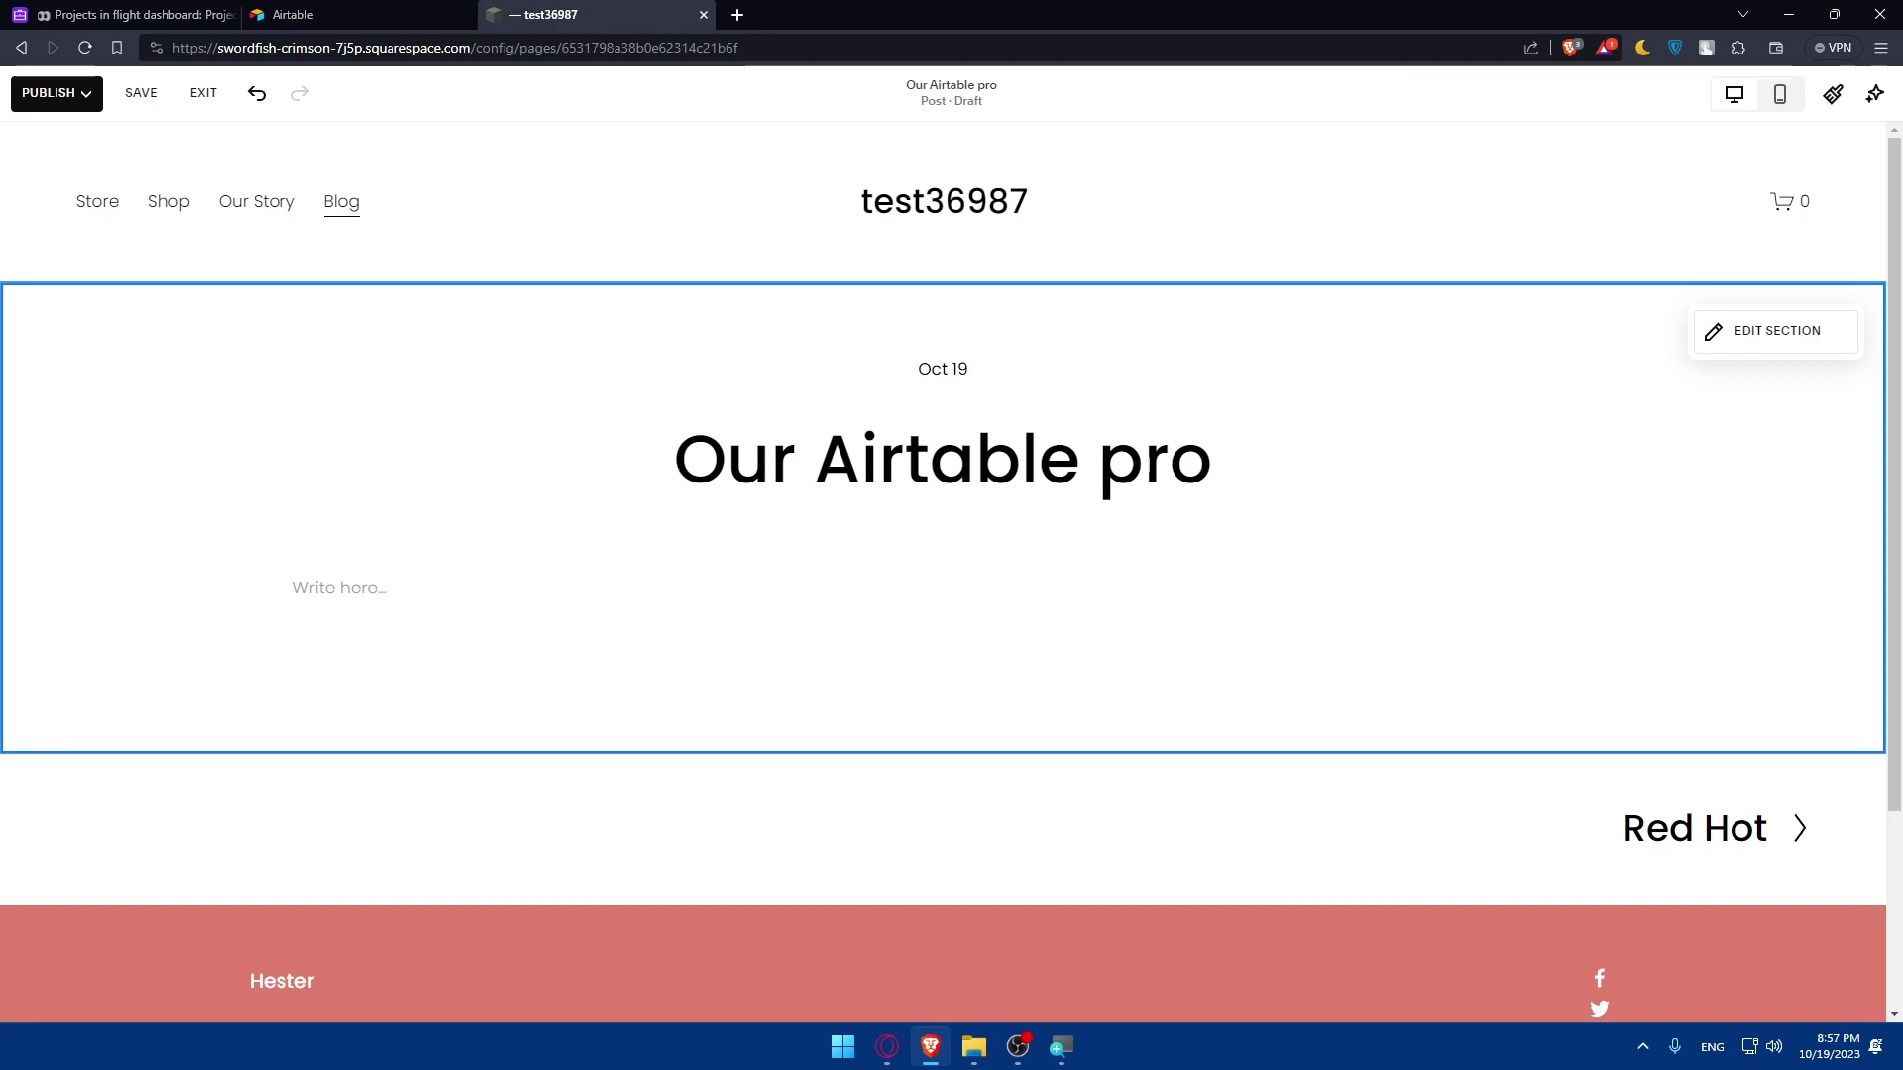
pyautogui.click(1207, 460)
pyautogui.write('ject')
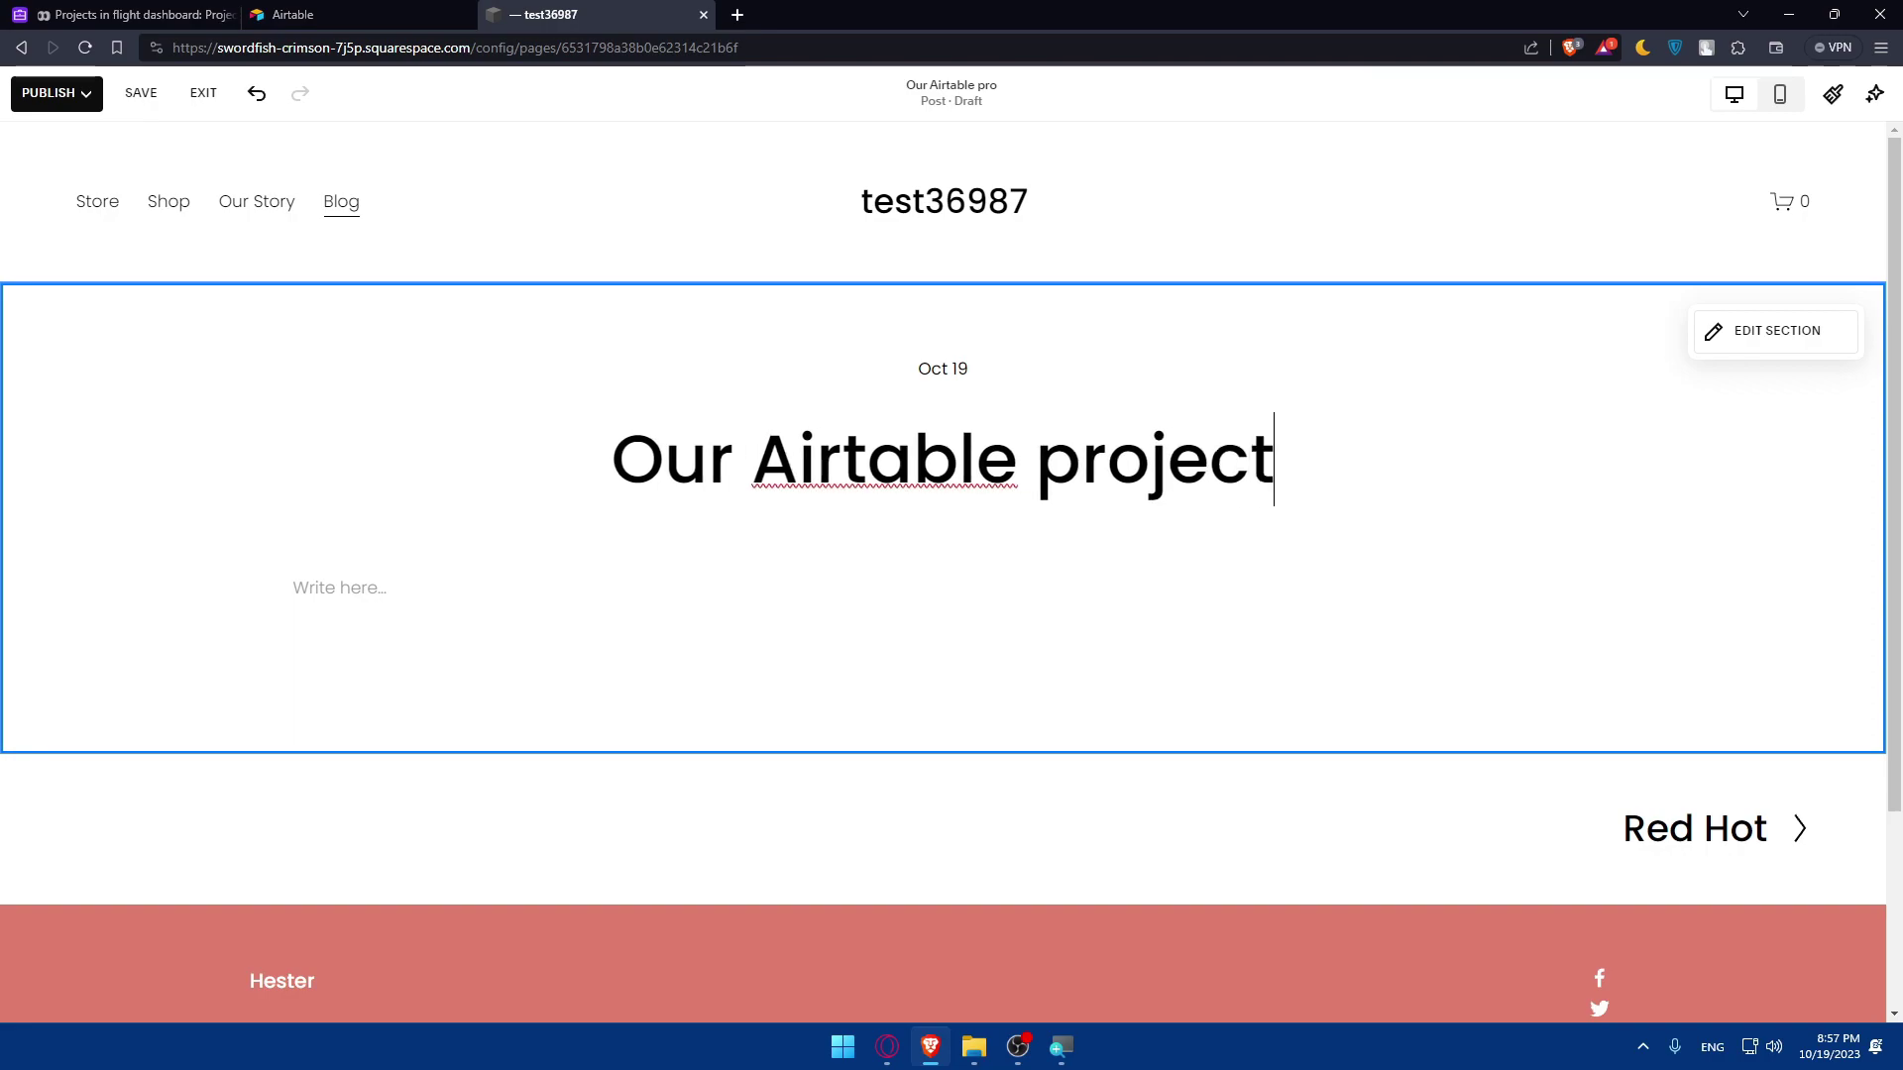
pyautogui.click(532, 587)
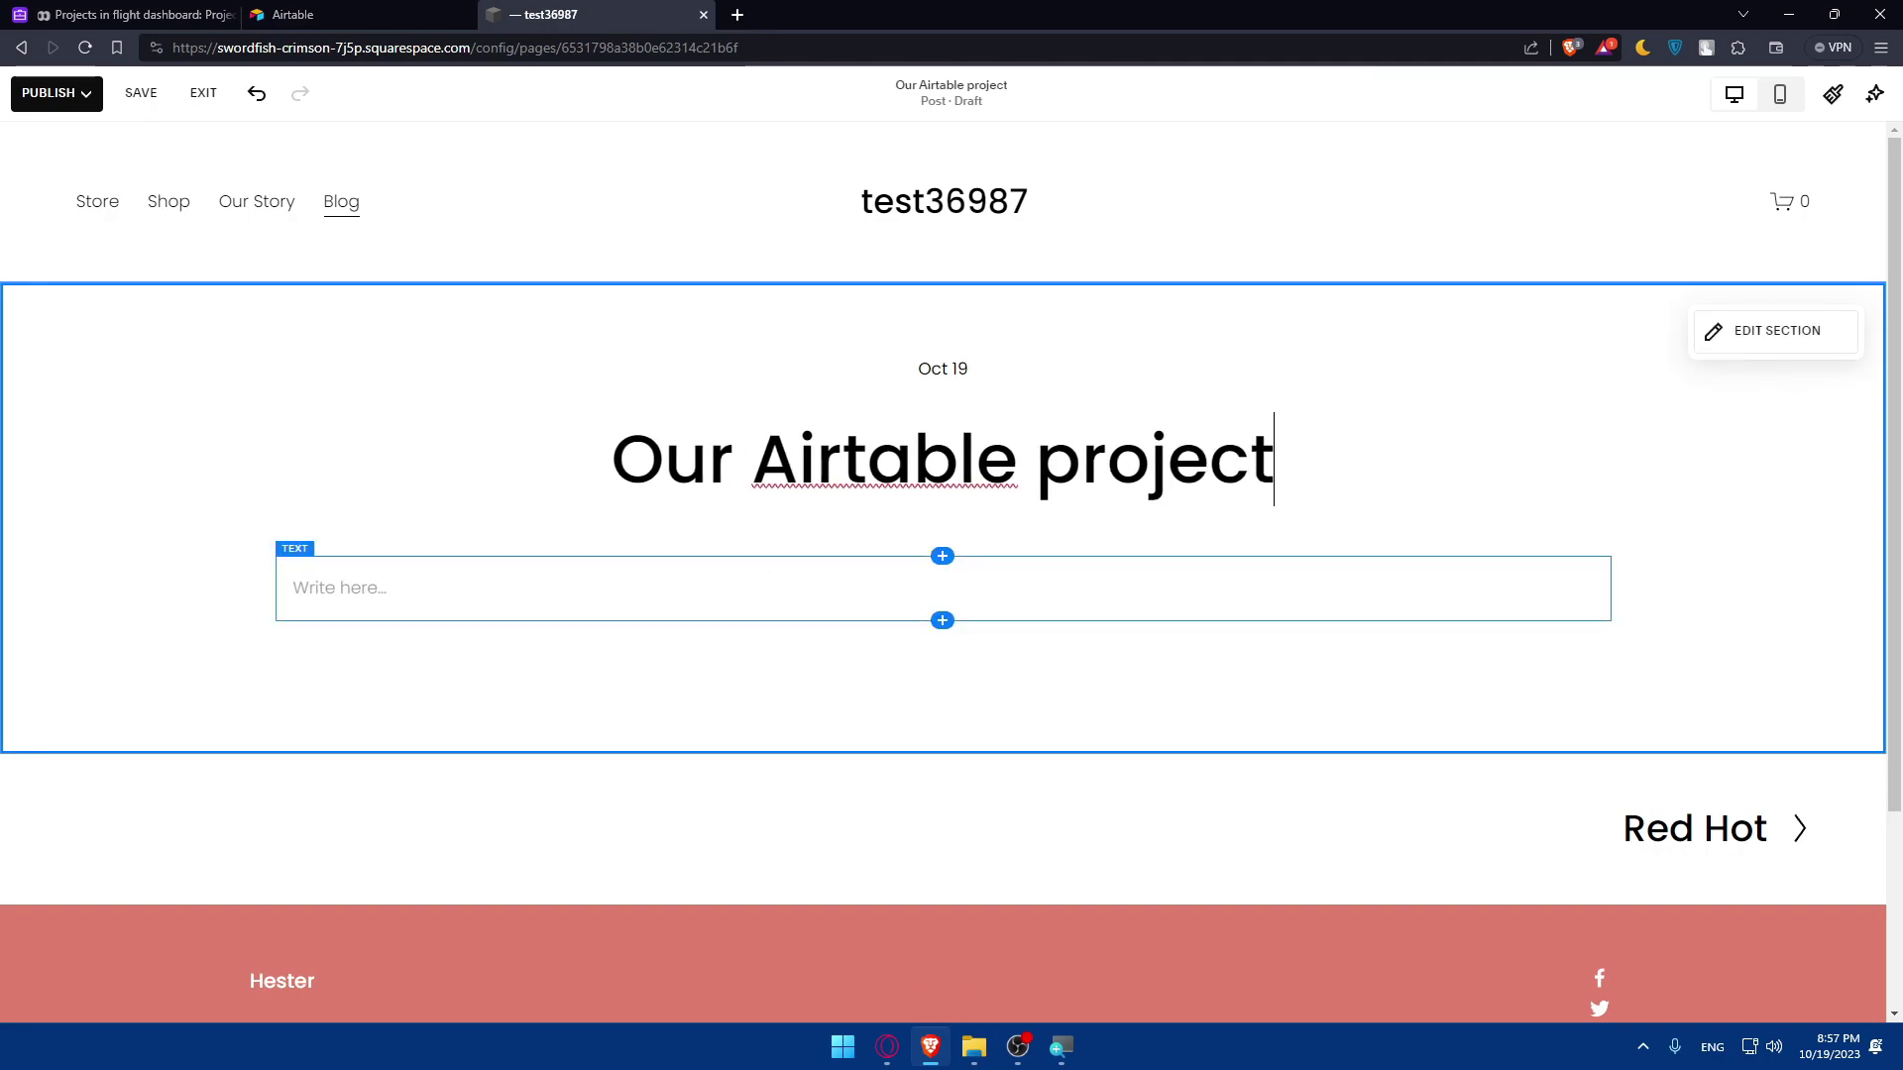
pyautogui.click(293, 14)
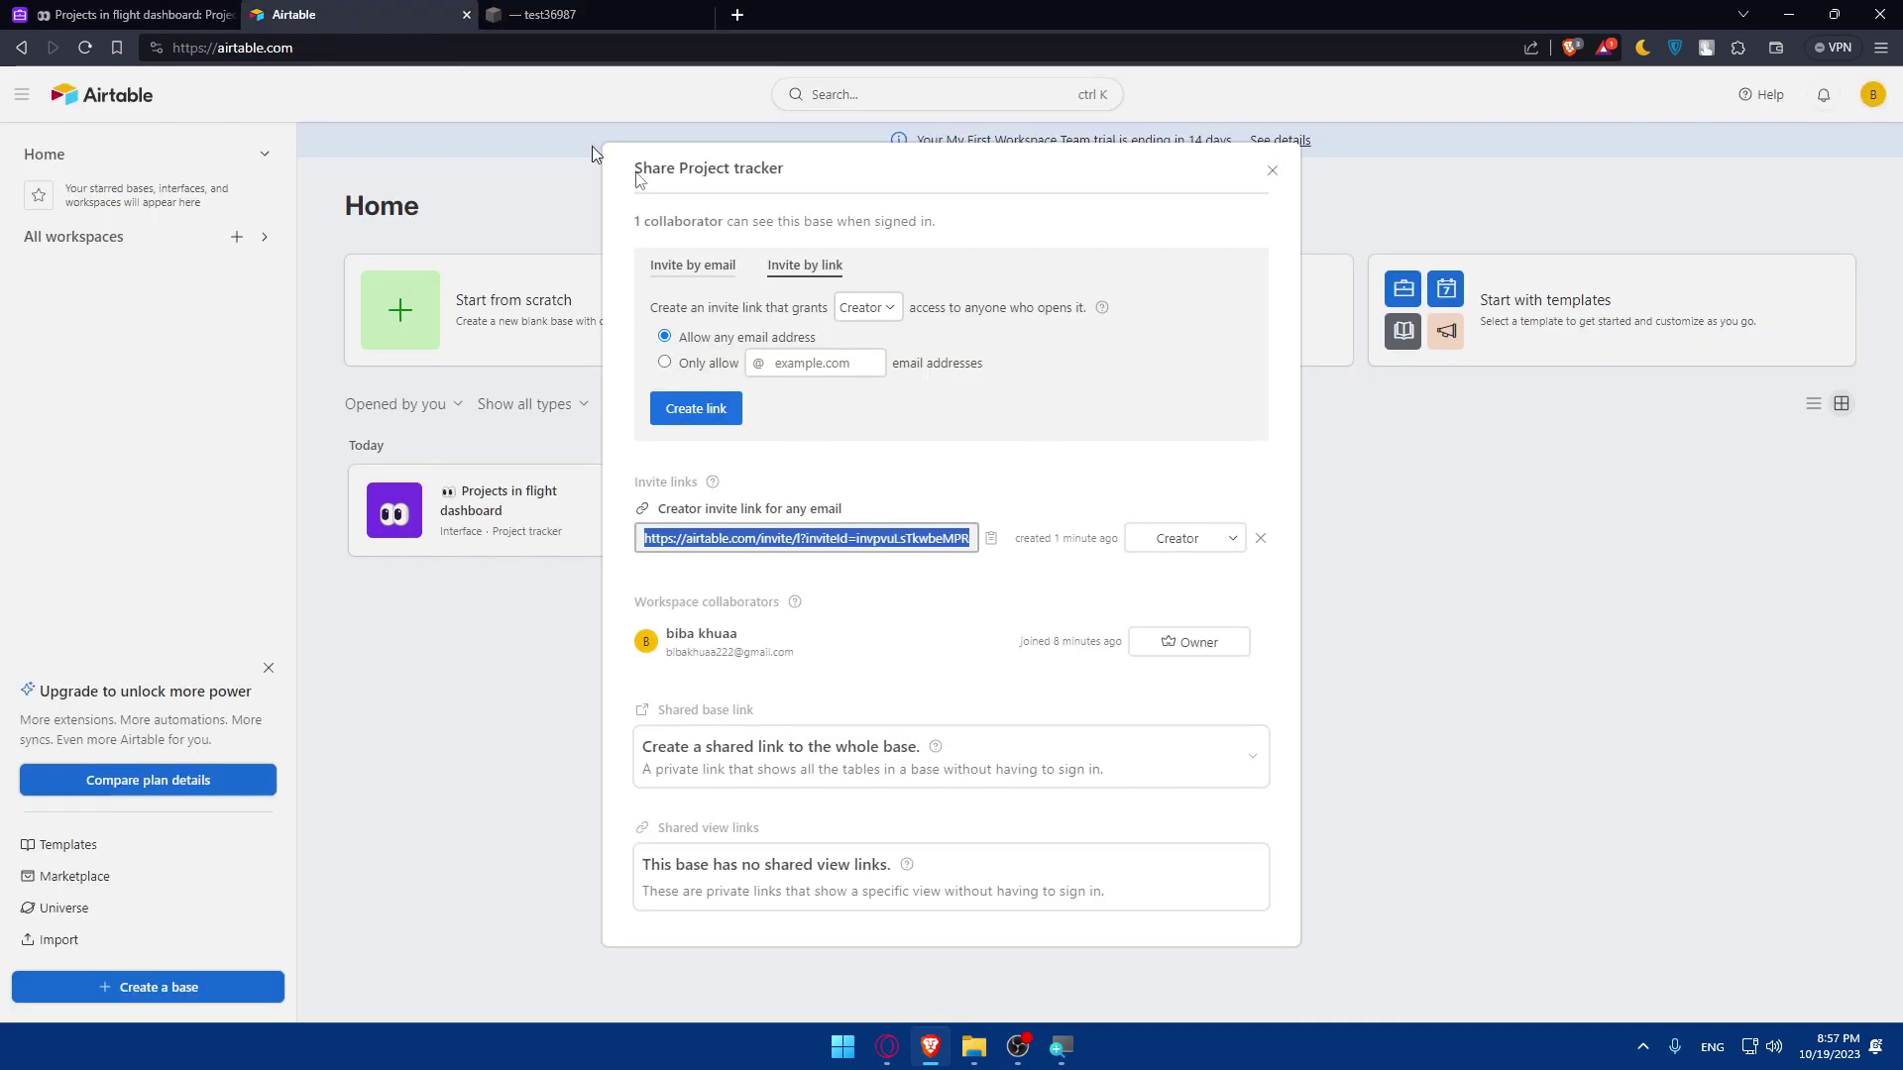
# Step: Paste the copied Airtable invite link into the post body and exit, keeping the draft
pyautogui.click(989, 545)
pyautogui.click(595, 14)
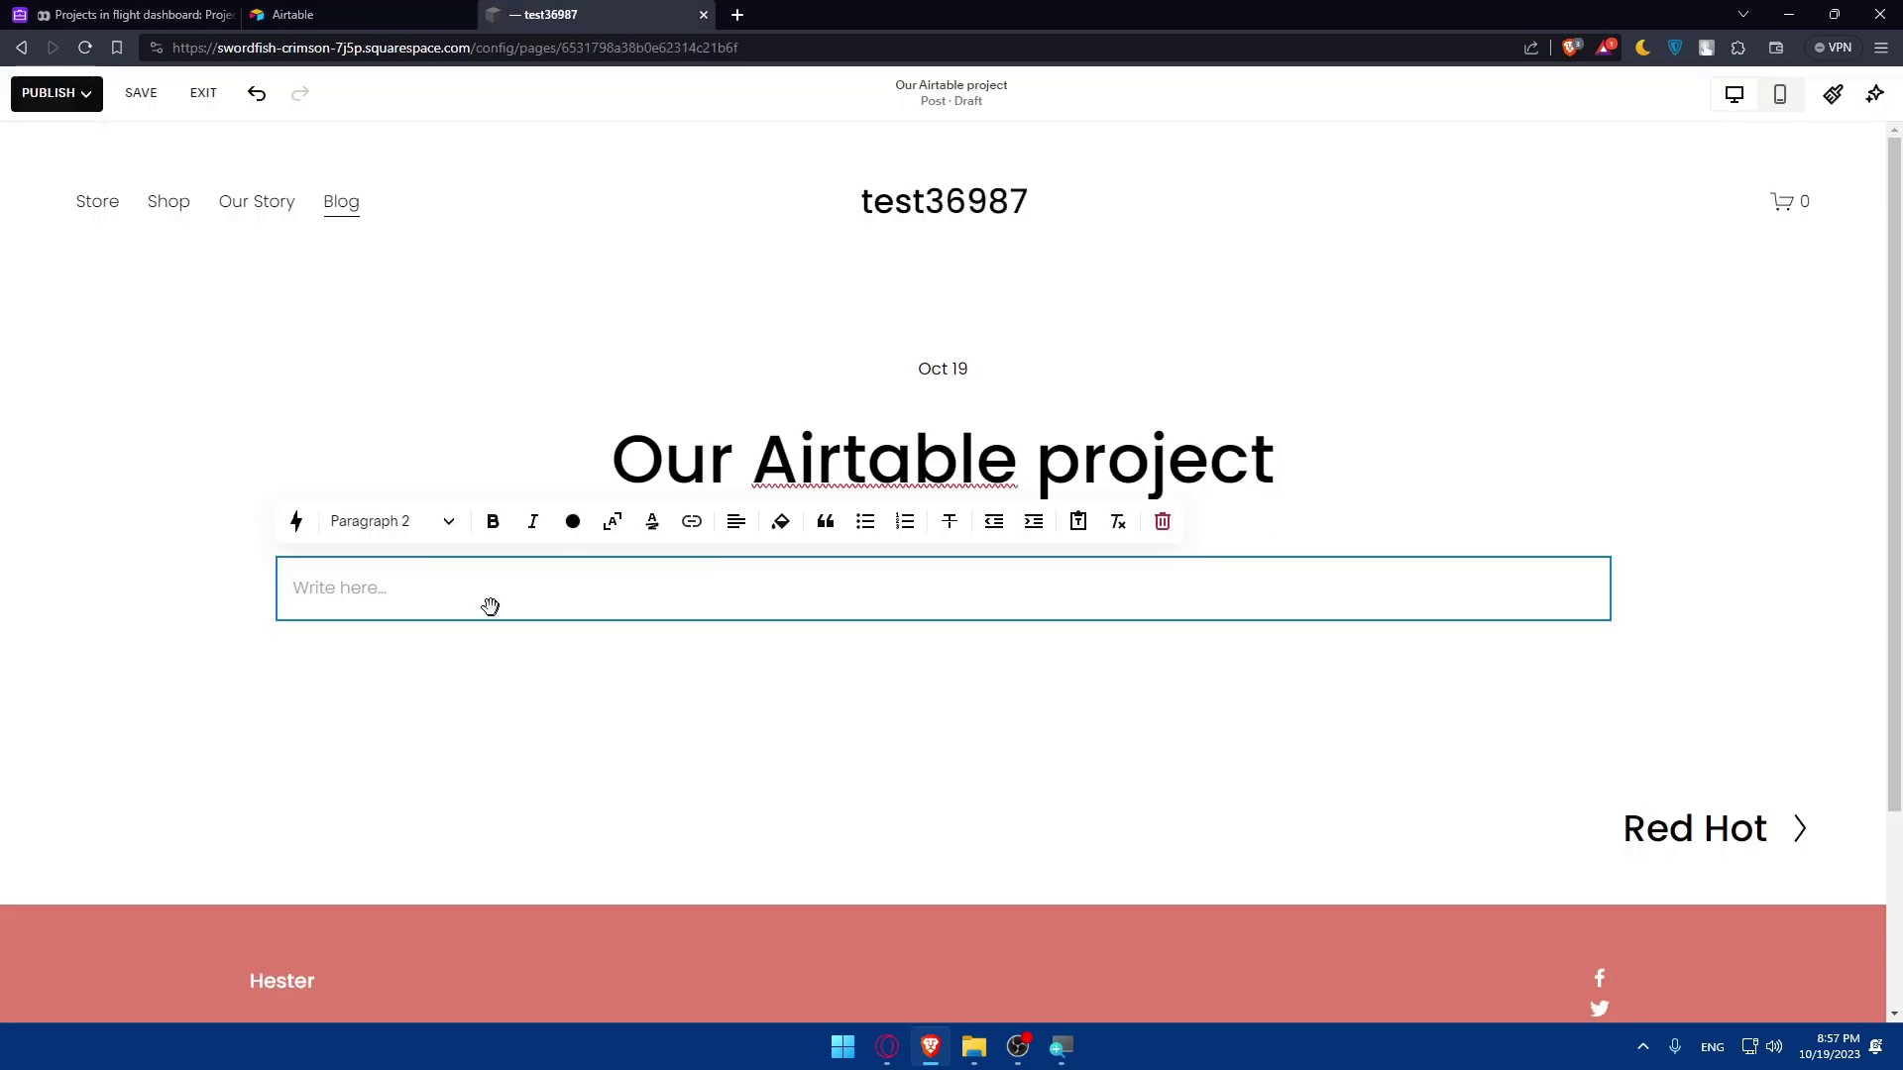
pyautogui.hotkey('ctrl', 'v')
pyautogui.click(608, 730)
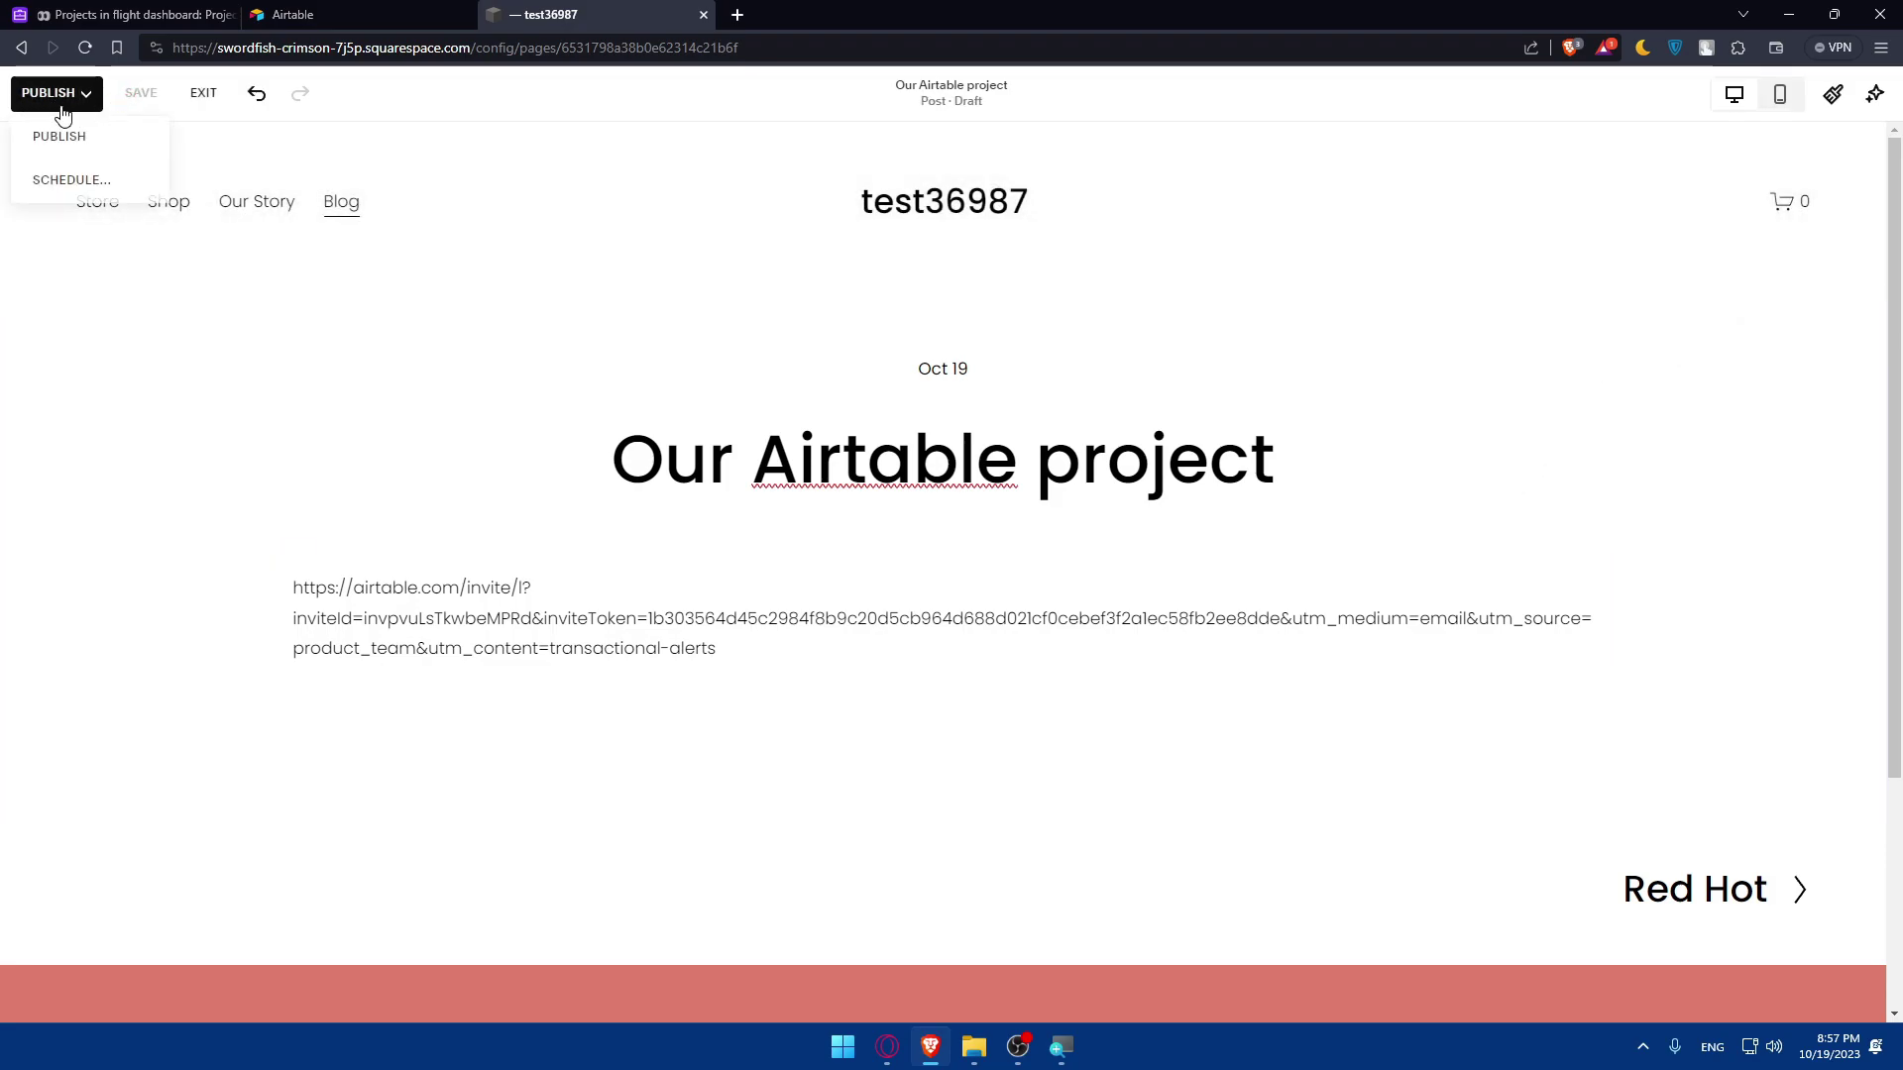
pyautogui.click(203, 92)
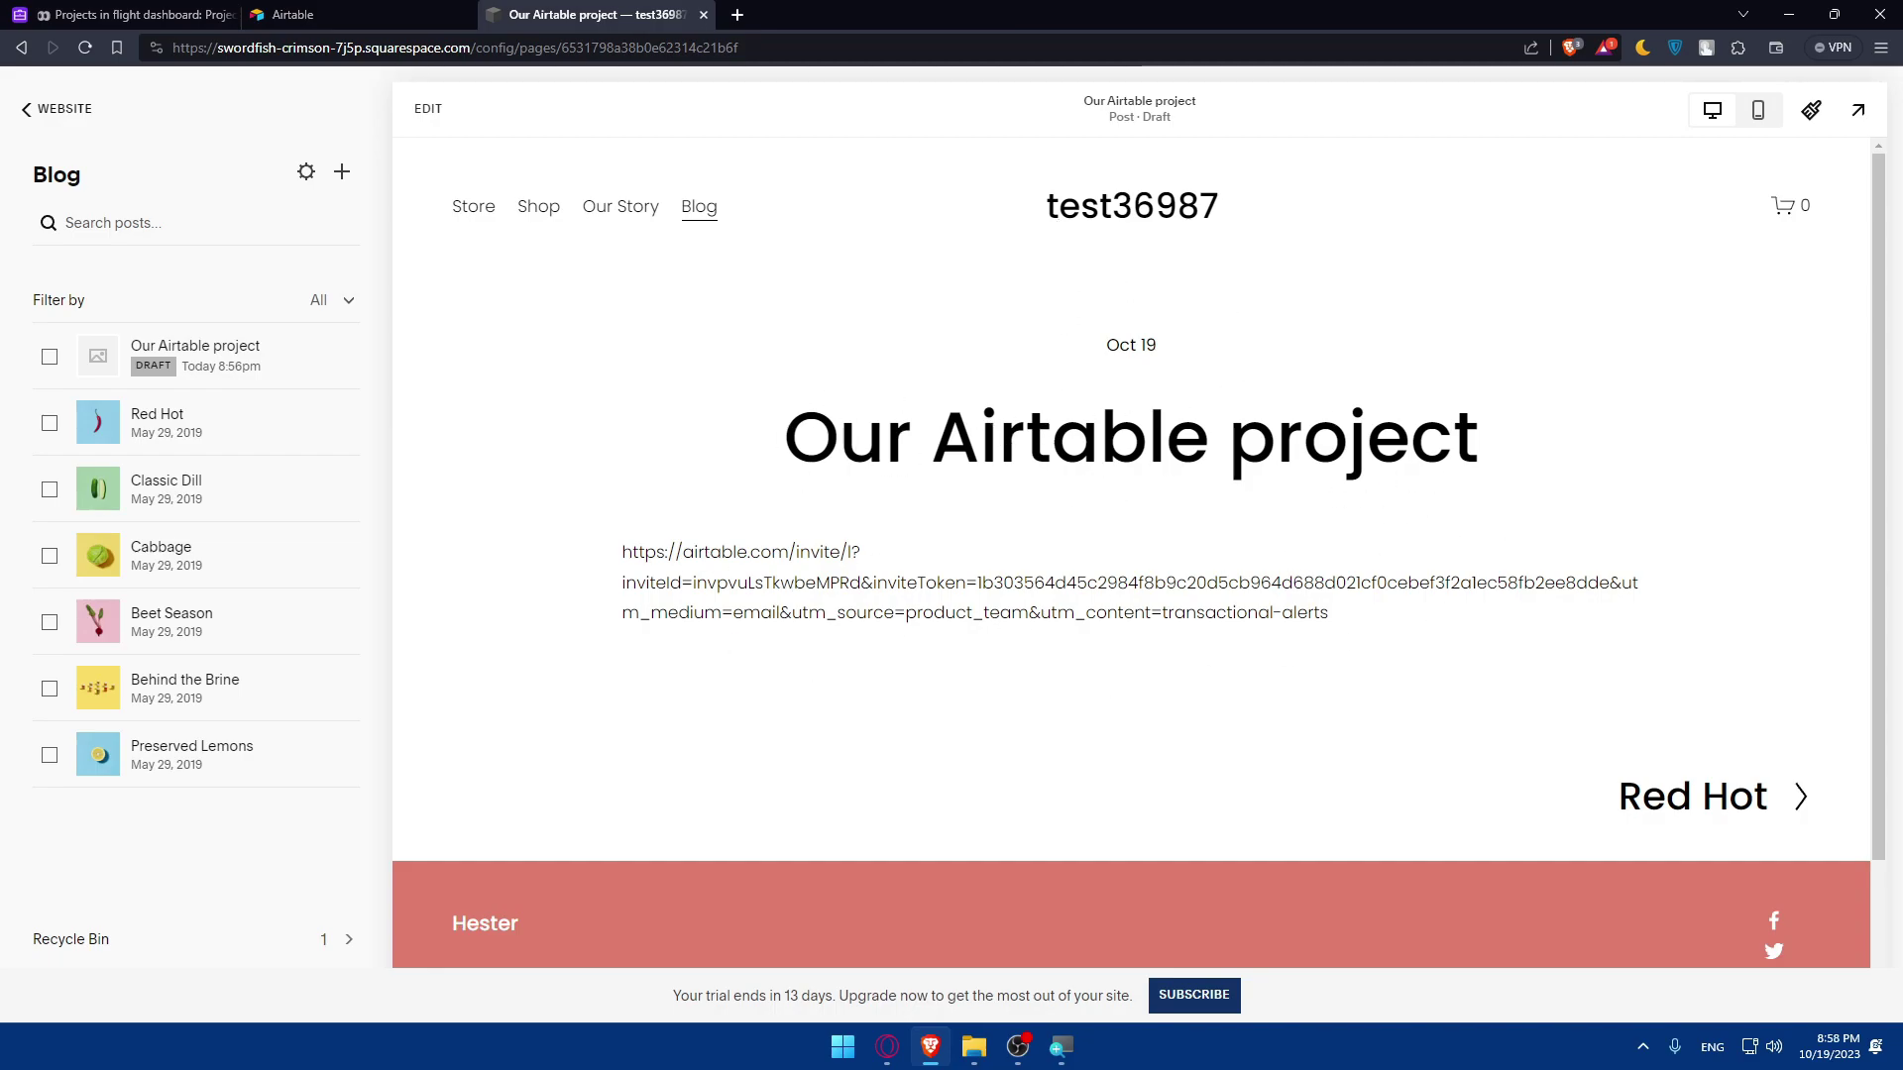
pyautogui.hotkey('ctrl', 'Tab')
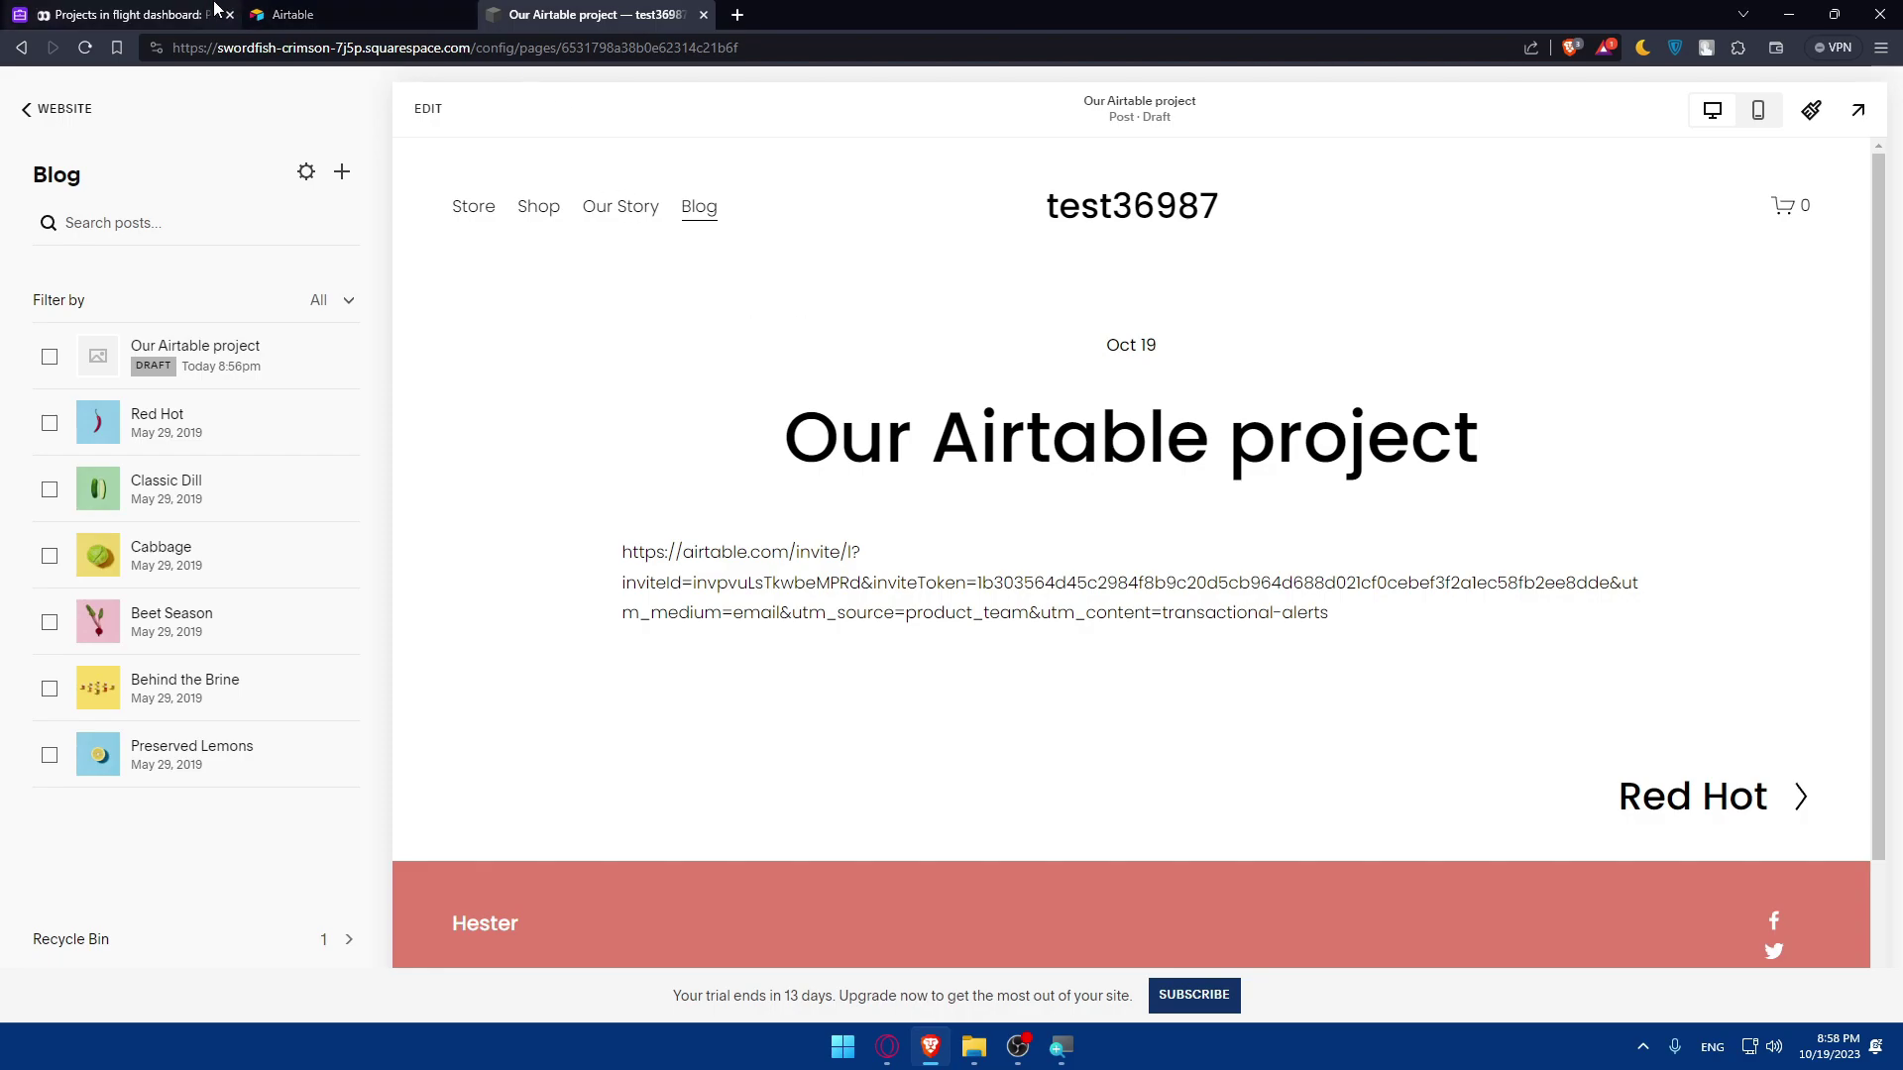